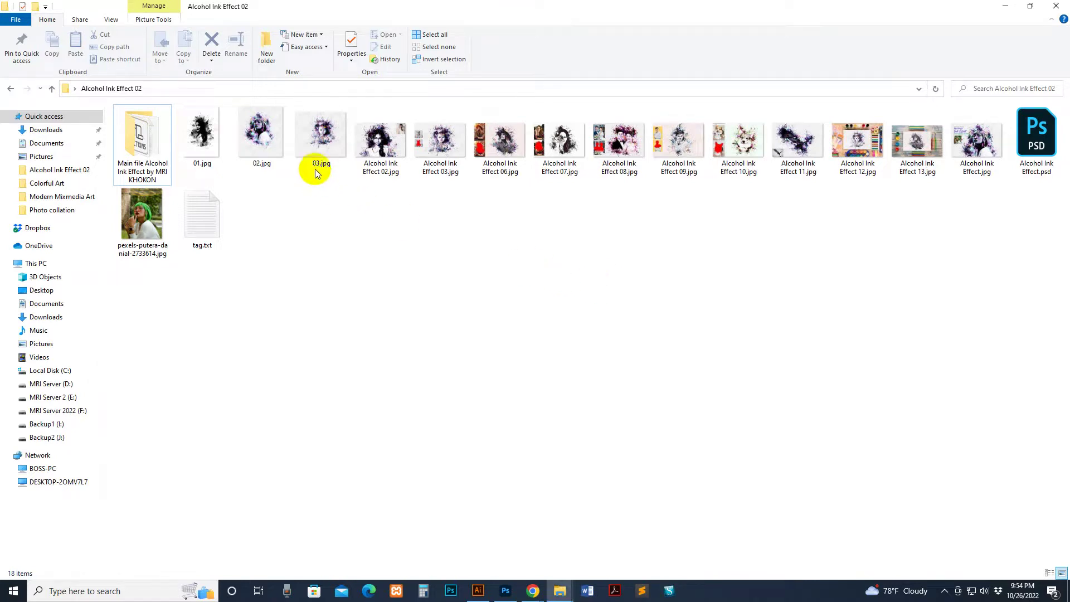
Step: Open Alcohol Ink Effect 02.jpg and examine the following sample images through to the original pexels-putera-danial-2733614.jpg photo
double_click(373, 149)
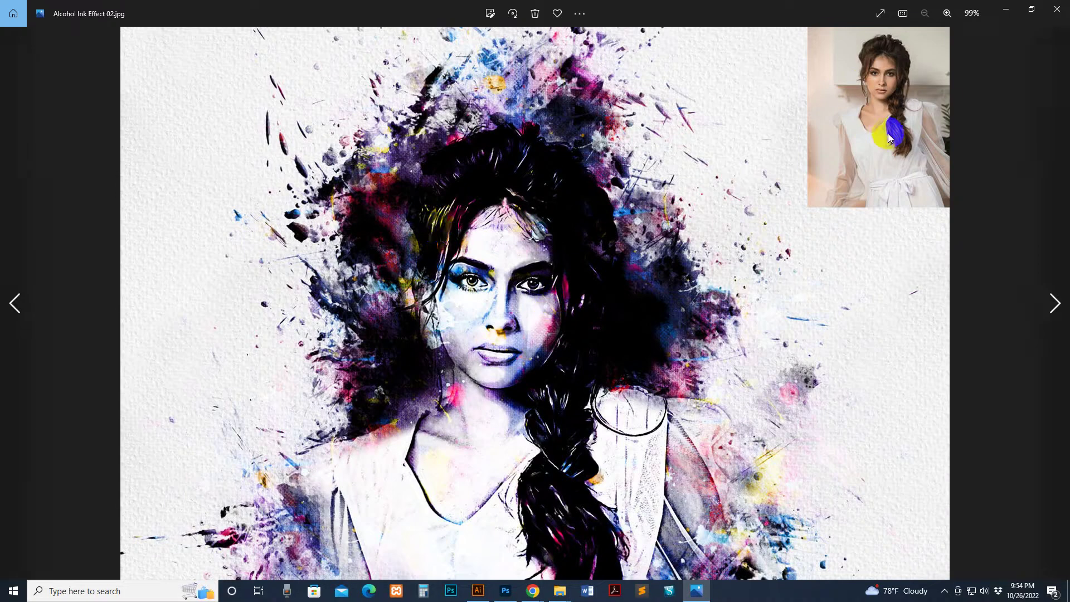
key("Right")
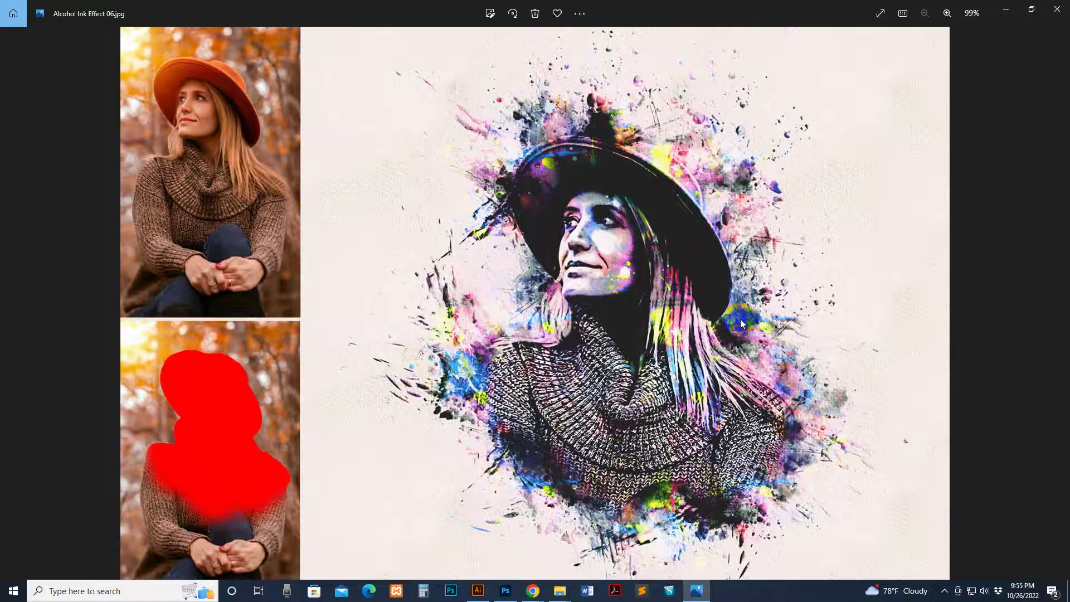
scroll(740, 319, "down", 1)
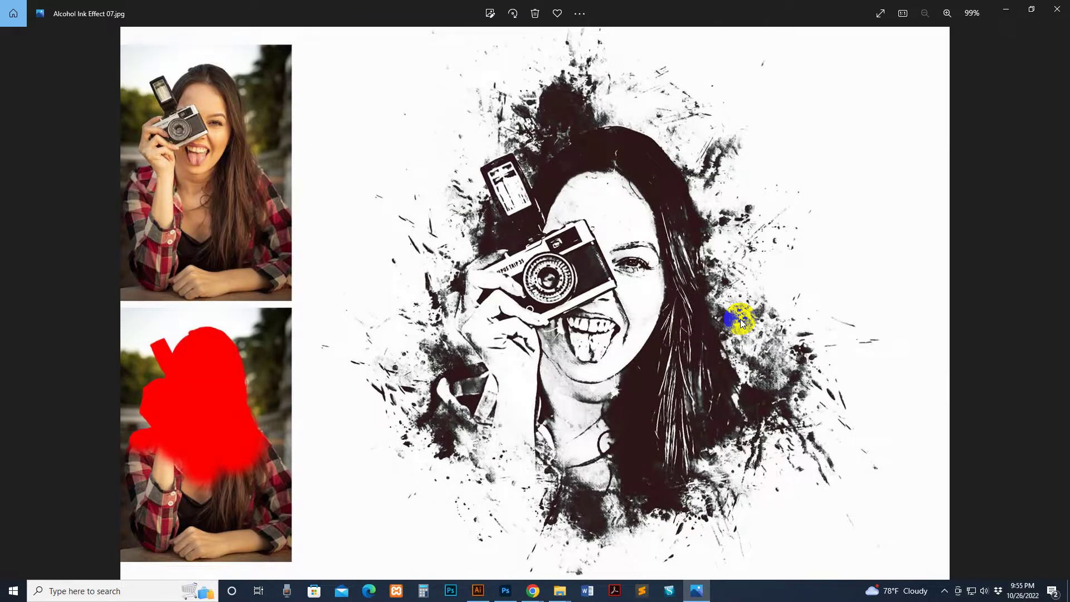
scroll(740, 319, "down", 1)
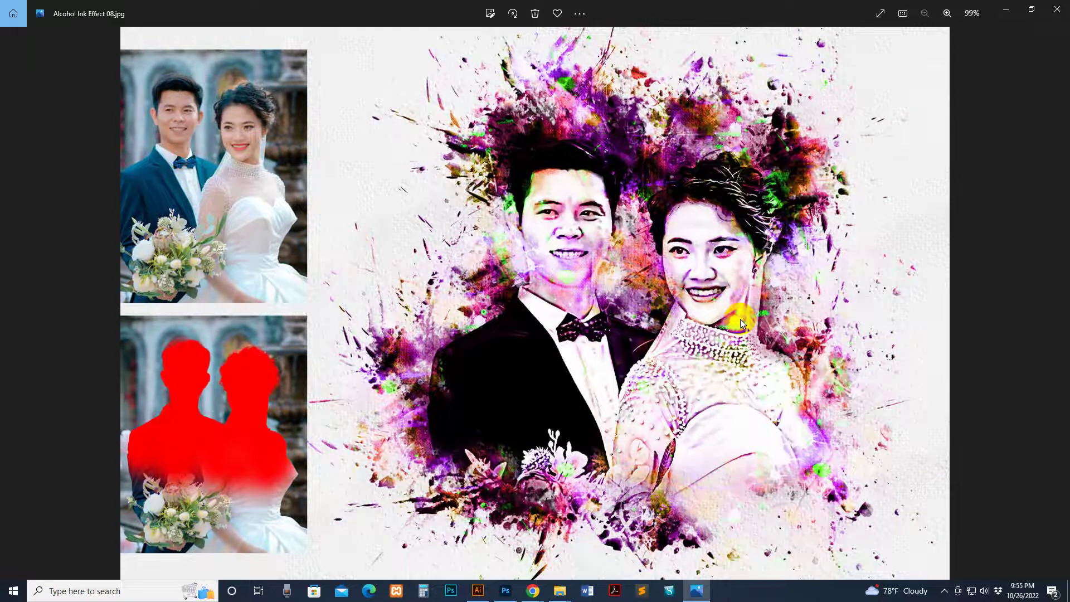
scroll(740, 319, "down", 1)
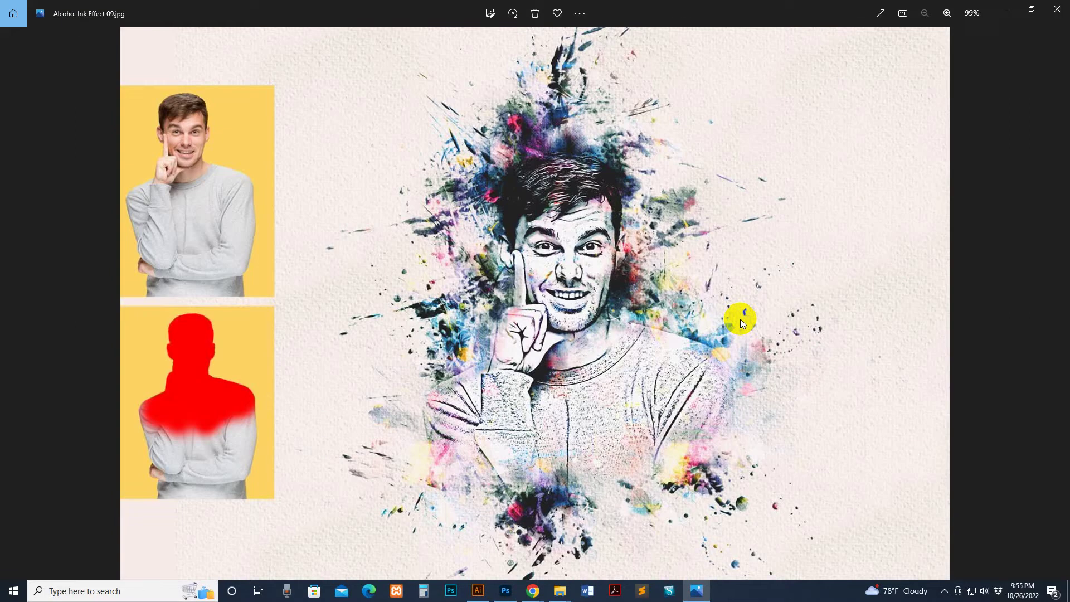
scroll(740, 319, "down", 1)
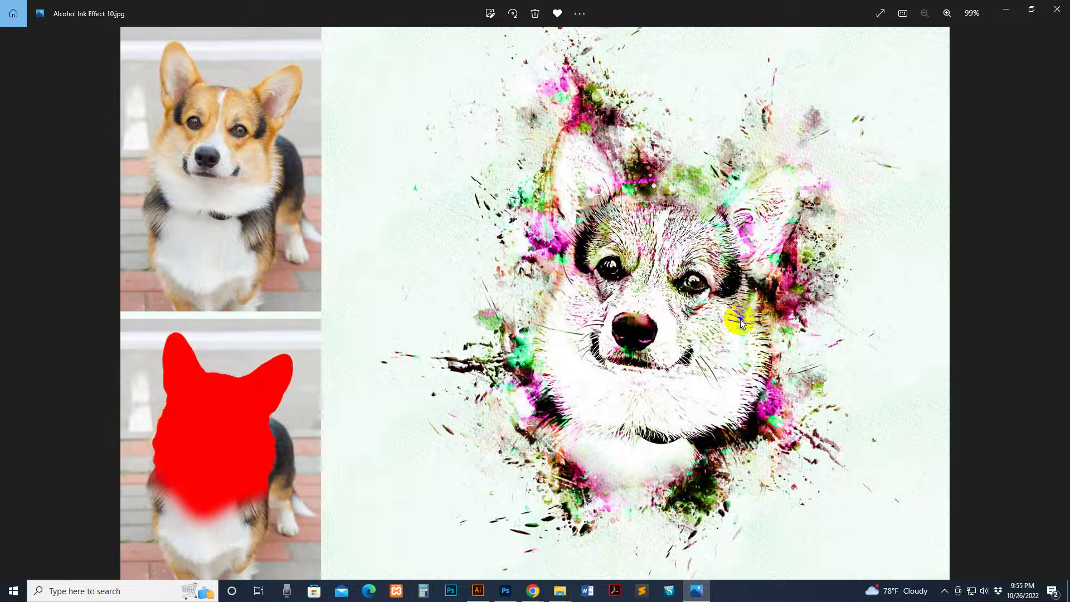
scroll(740, 322, "down", 1)
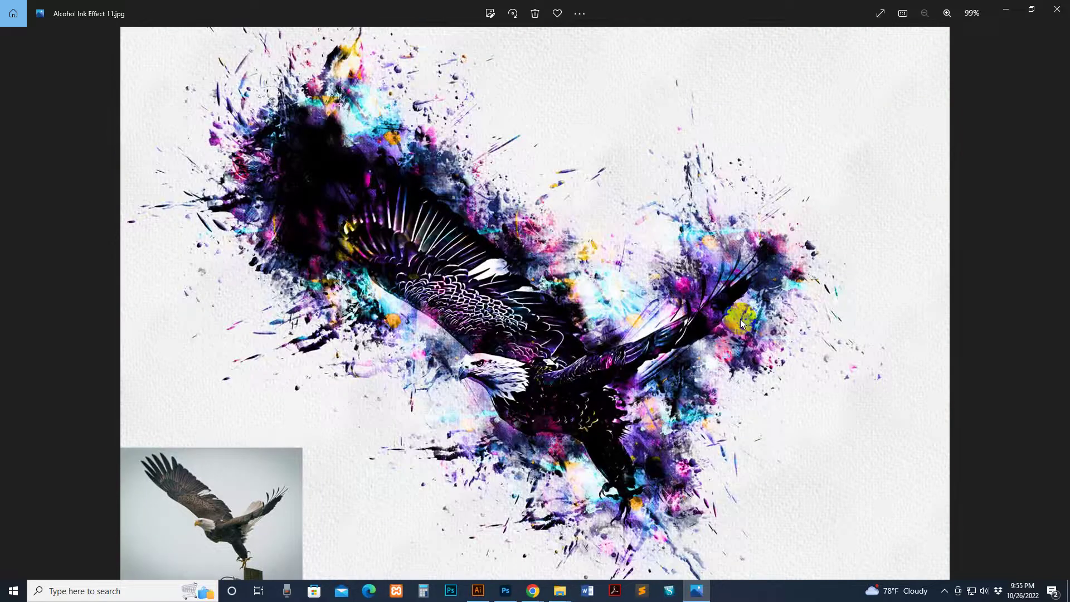
scroll(740, 322, "down", 1)
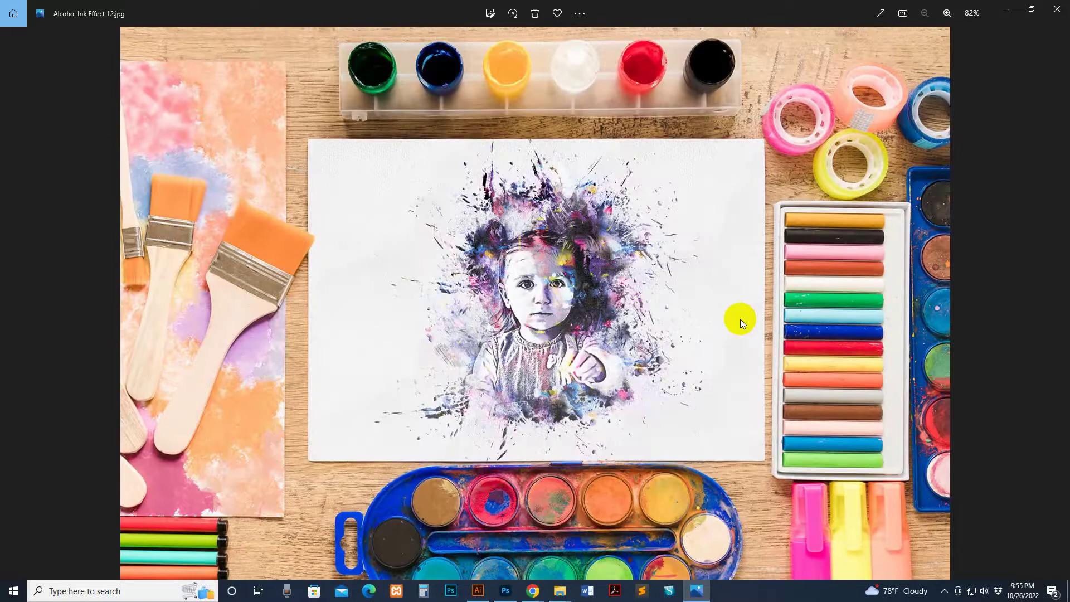
scroll(740, 319, "down", 1)
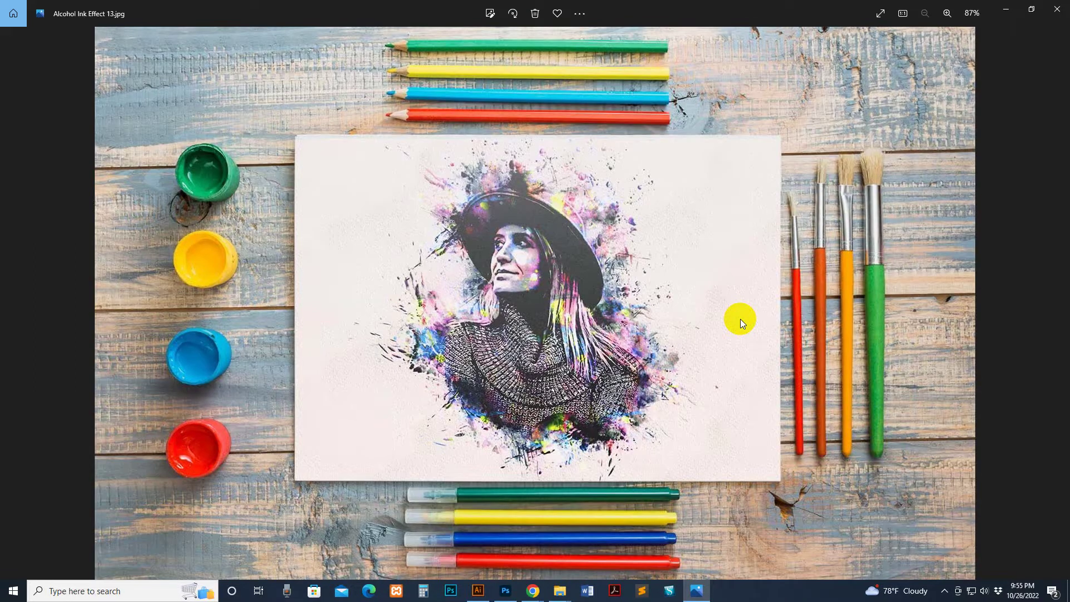
scroll(740, 319, "down", 1)
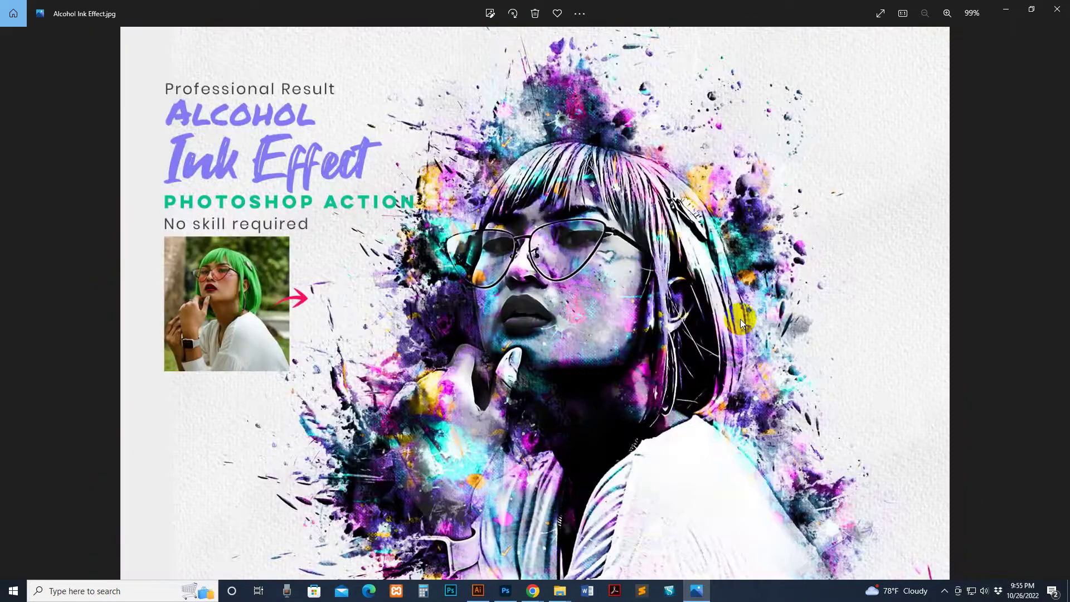
scroll(740, 321, "down", 1)
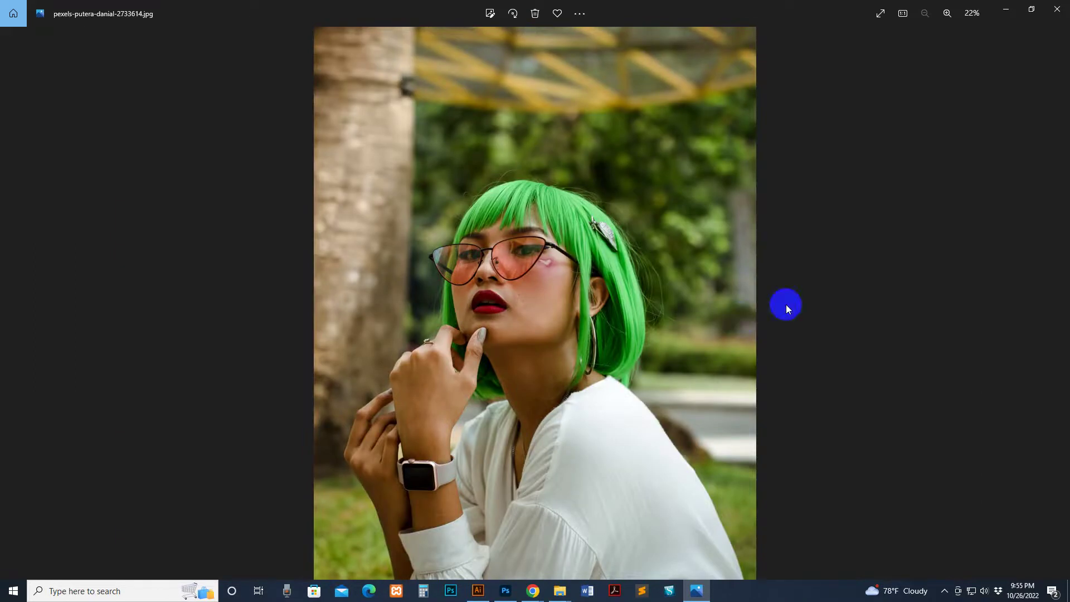
left_click(1057, 9)
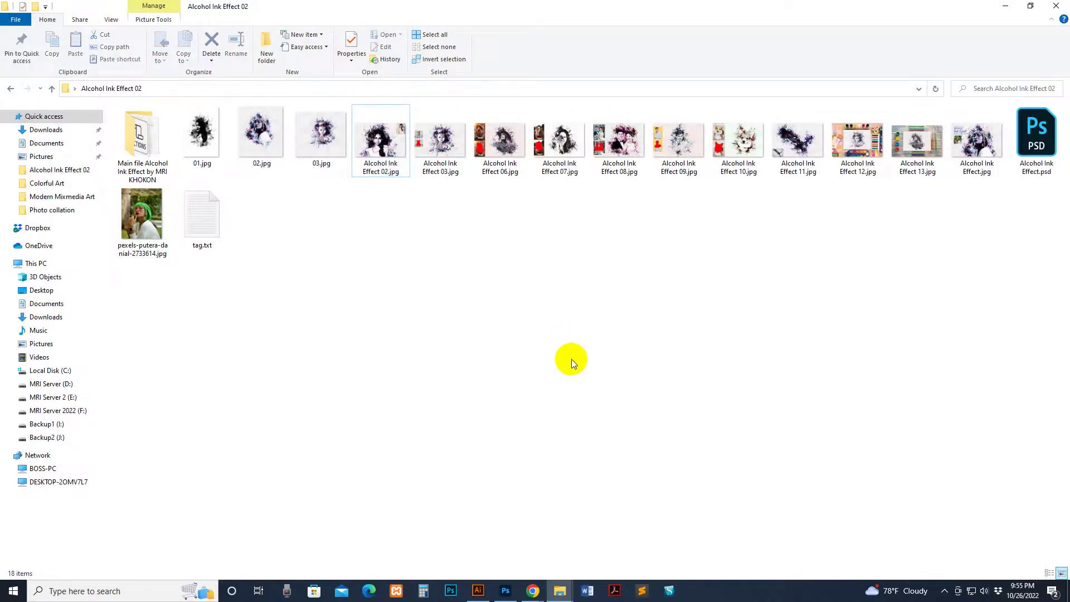
Step: Open the Main file Alcohol Ink Effect folder and examine its action, brush, pattern and text files
left_click(159, 165)
double_click(159, 165)
left_click(136, 123)
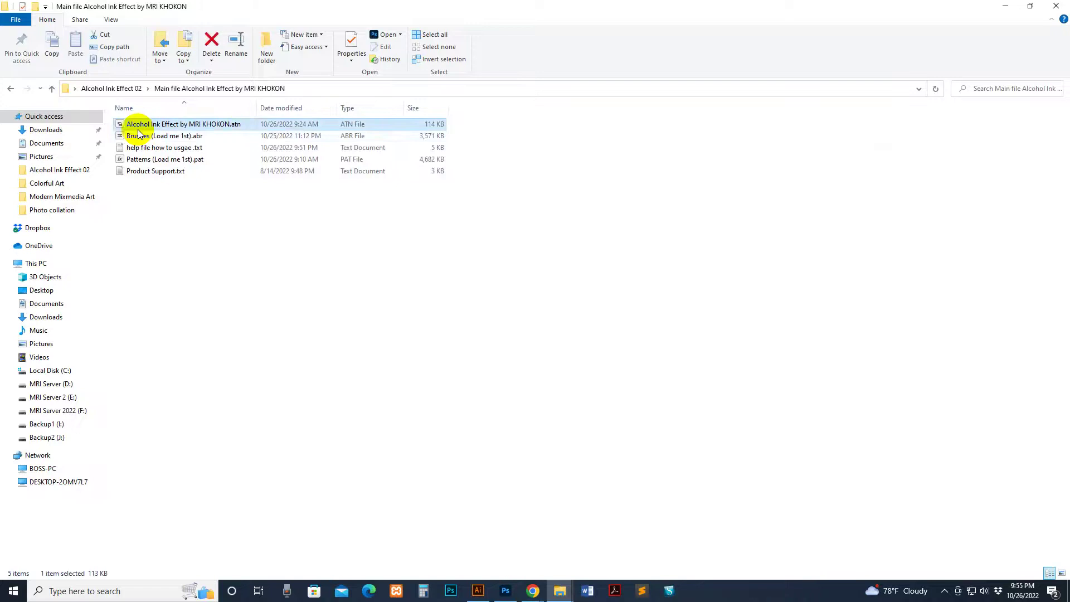
left_click(136, 137)
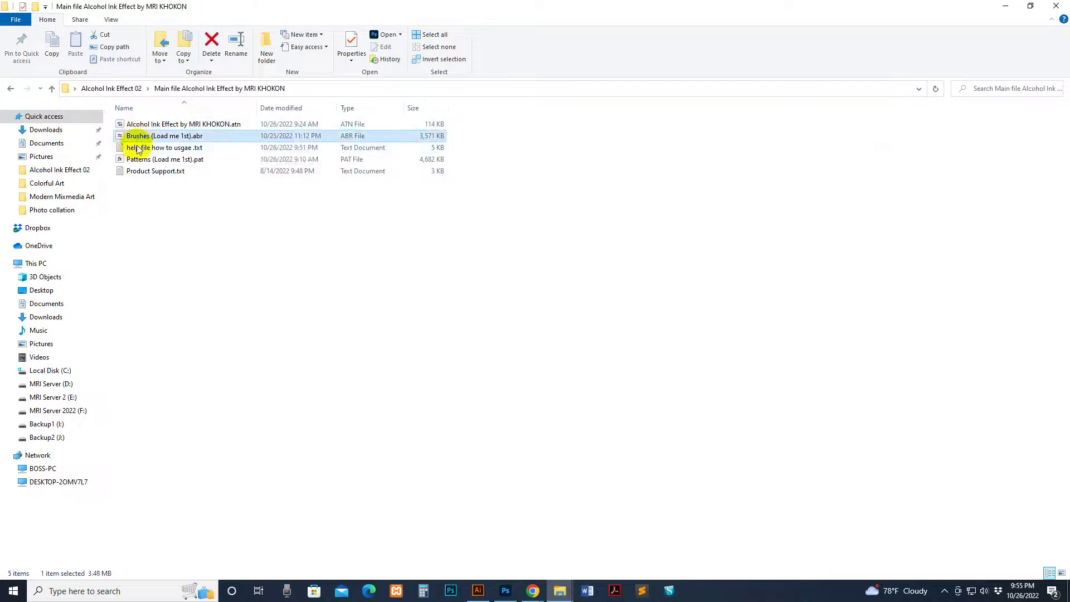
left_click(135, 160)
left_click(136, 149)
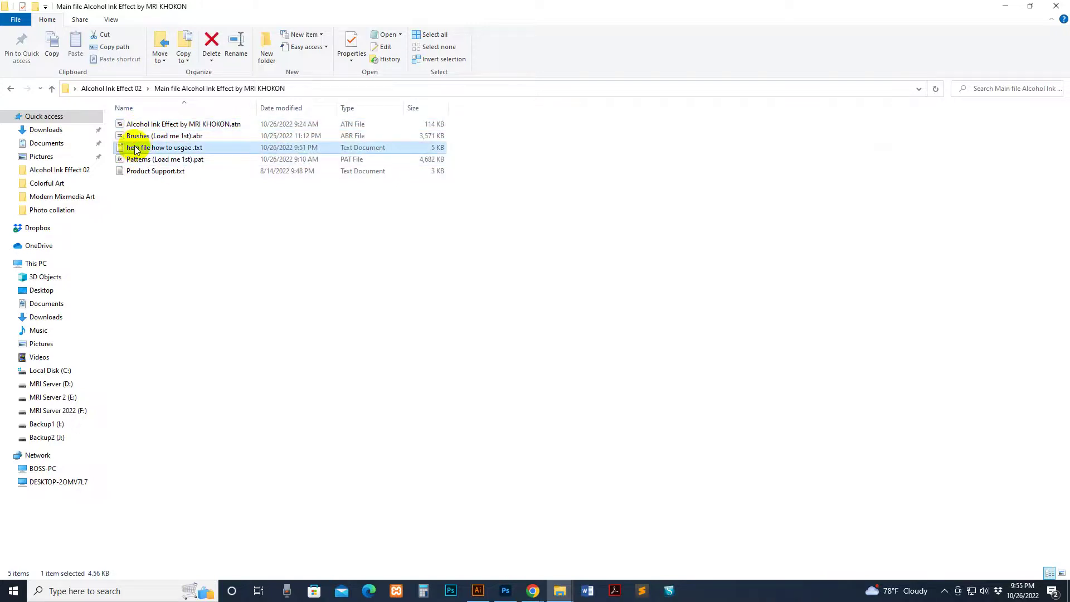
left_click(142, 172)
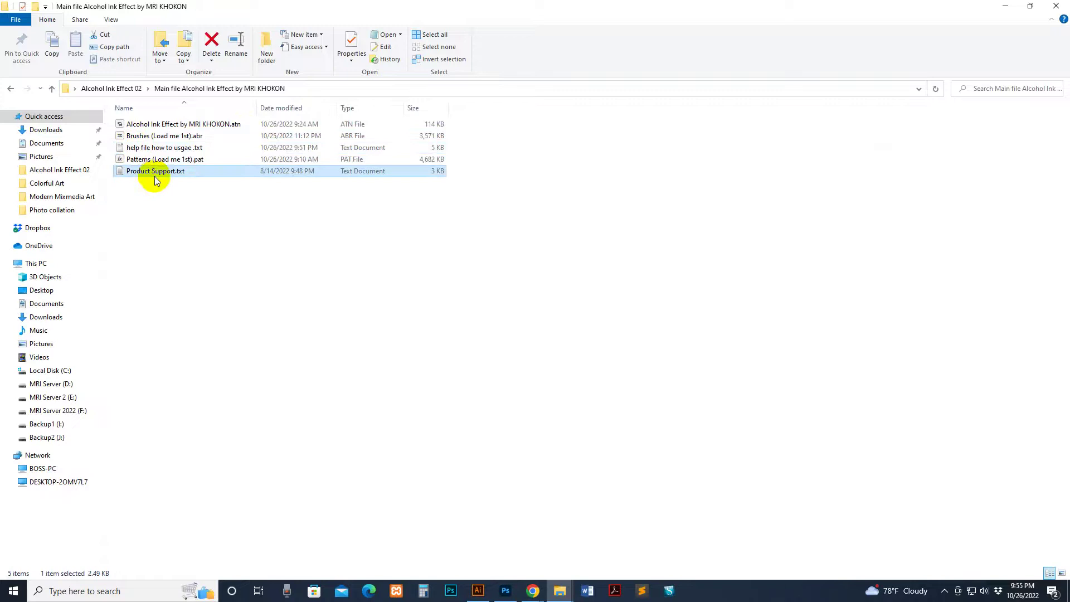
Step: Read the help file on using the action, including the recommended photo sizes and the numbered usage steps
double_click(141, 148)
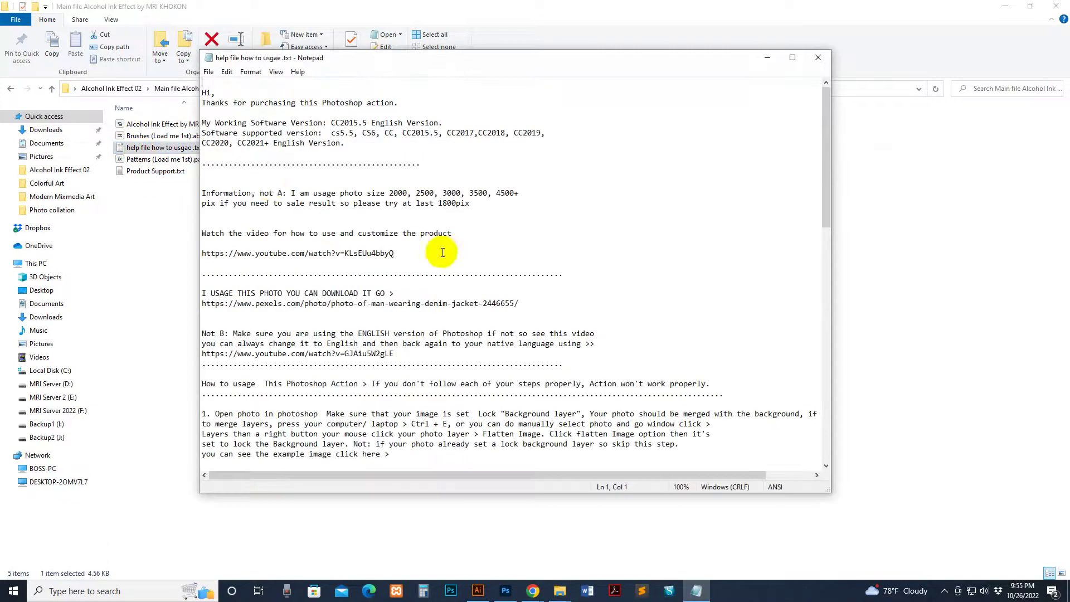
left_click_drag(204, 193, 516, 212)
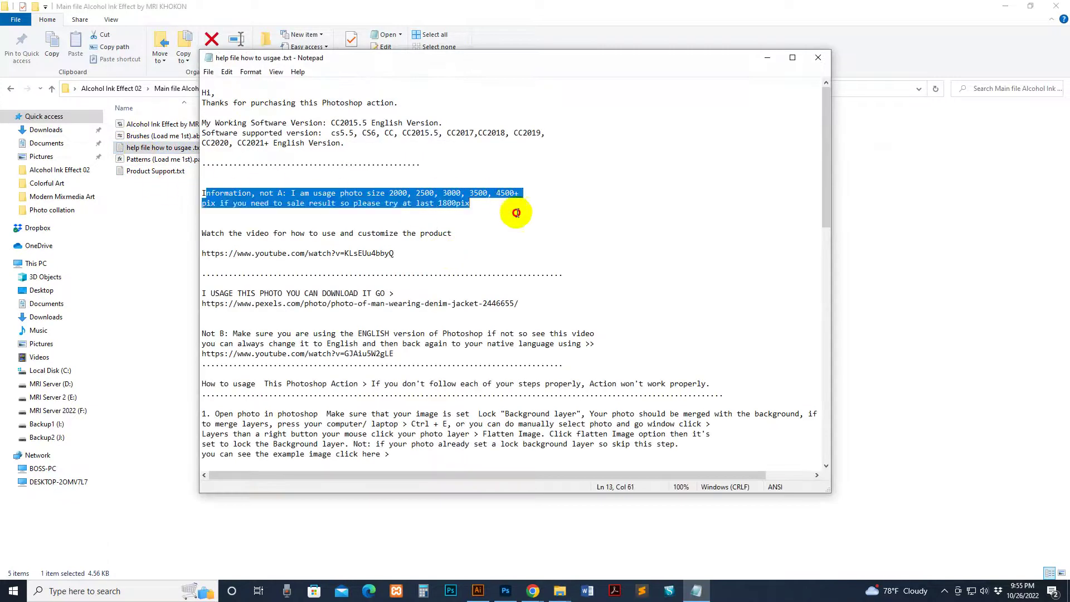
left_click(438, 203)
scroll(338, 285, "down", 4)
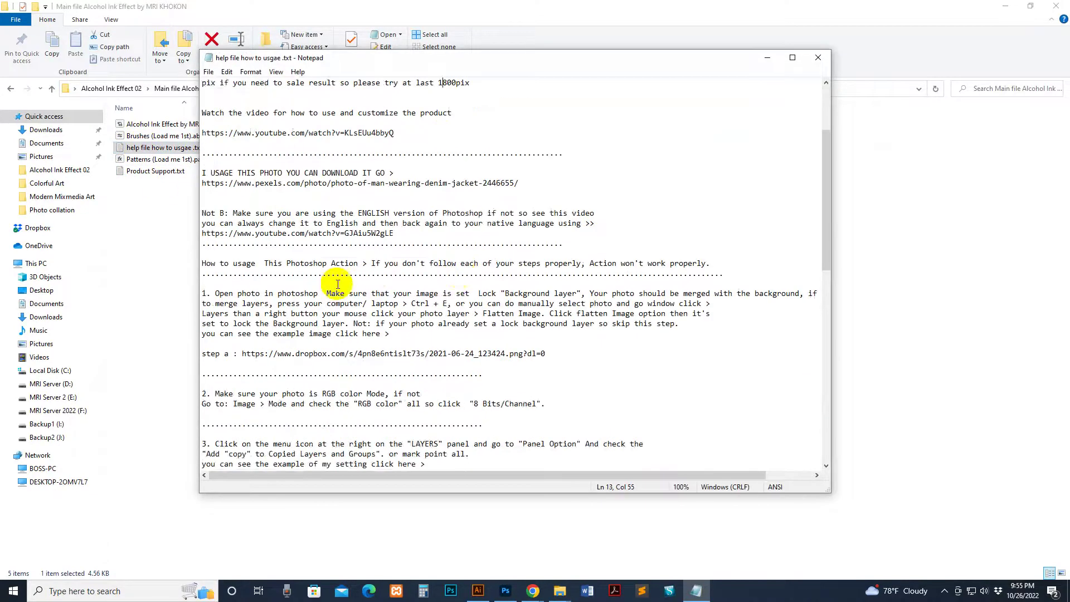
scroll(338, 284, "down", 11)
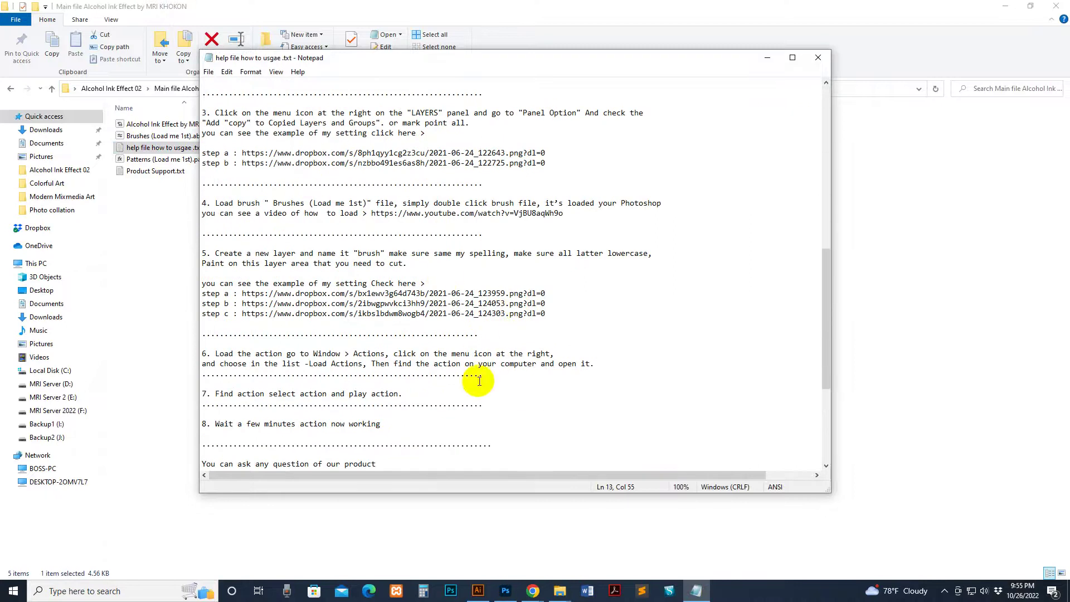
left_click(817, 58)
left_click(309, 235)
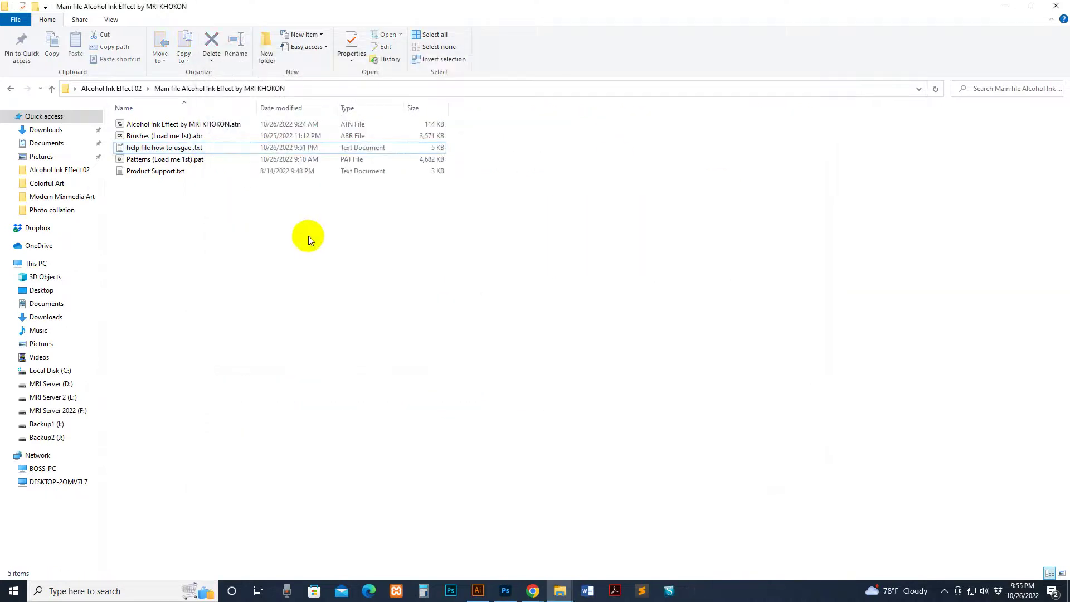
Step: Switch to Photoshop and import Brushes (Load me 1st).abr from the main file folder inside Alcohol Ink Effect 02
left_click(135, 137)
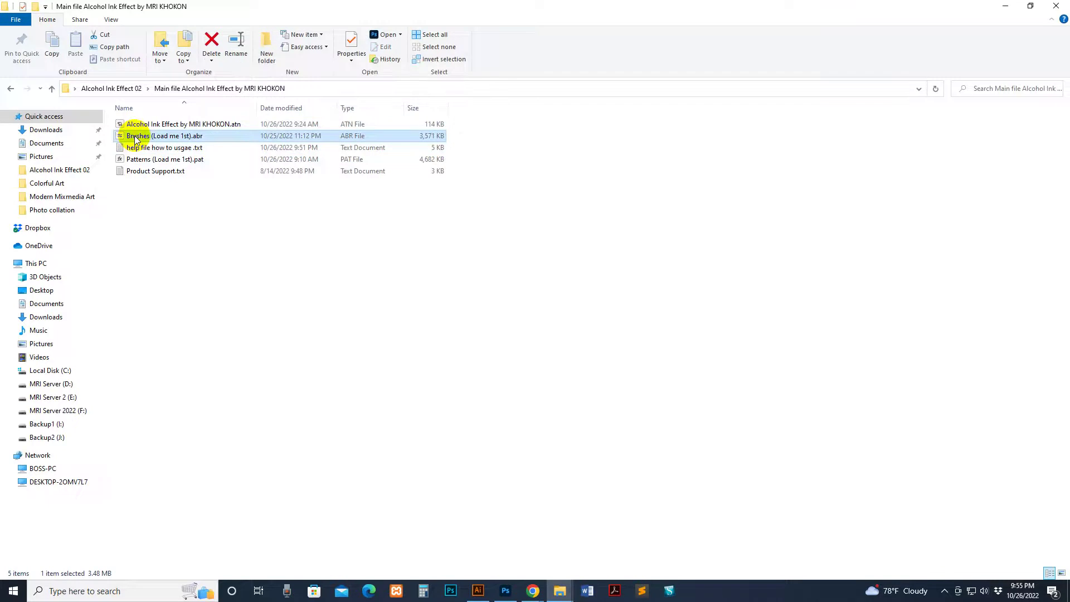
left_click(144, 163)
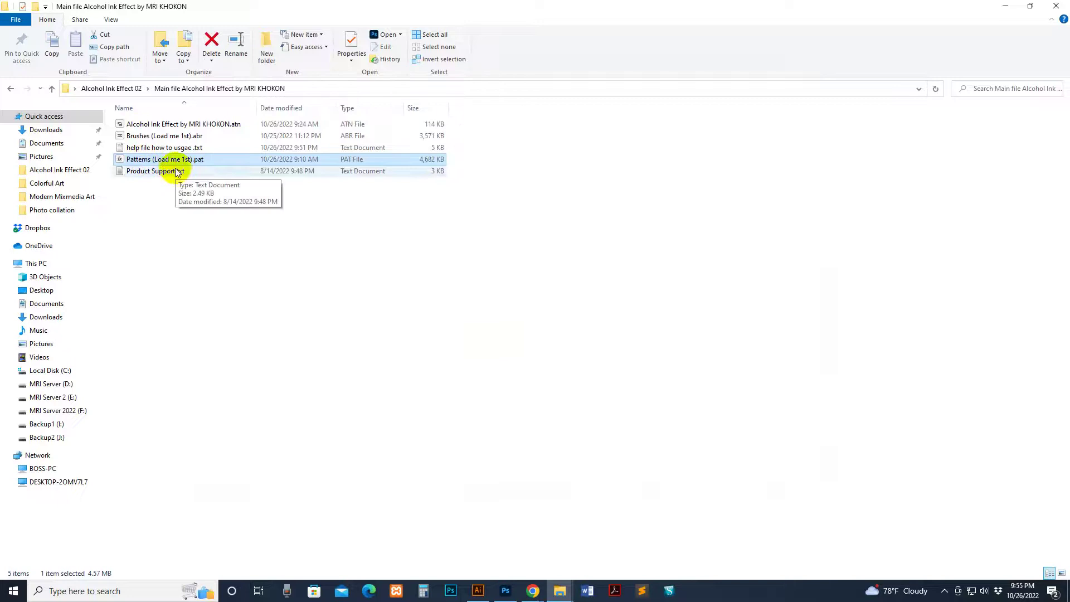
left_click(506, 592)
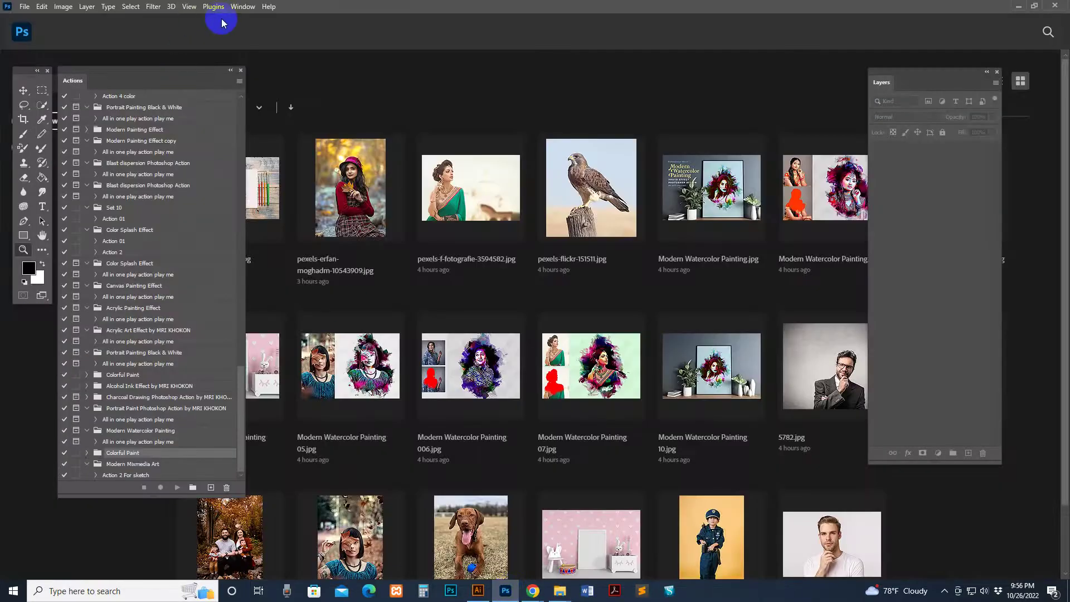
left_click(241, 8)
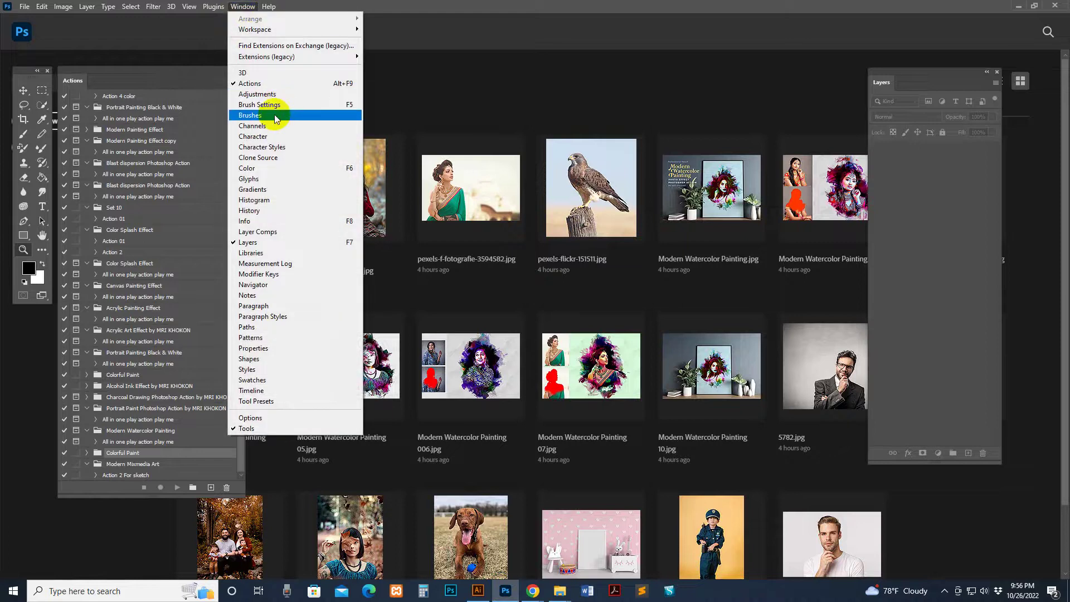
left_click(274, 114)
left_click(588, 83)
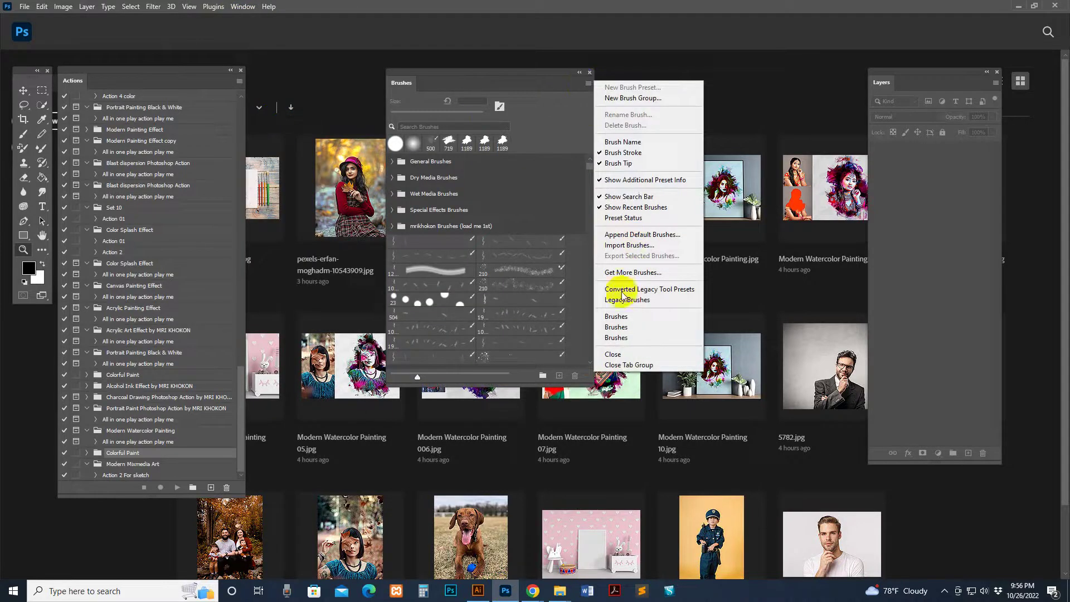
left_click(628, 245)
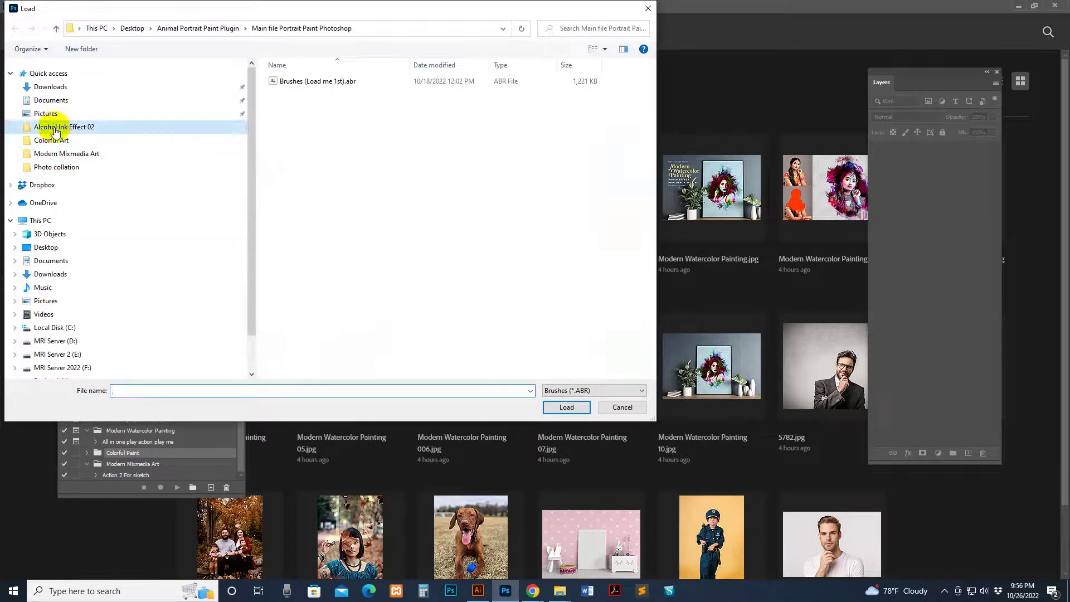
left_click(55, 129)
double_click(309, 120)
left_click(301, 85)
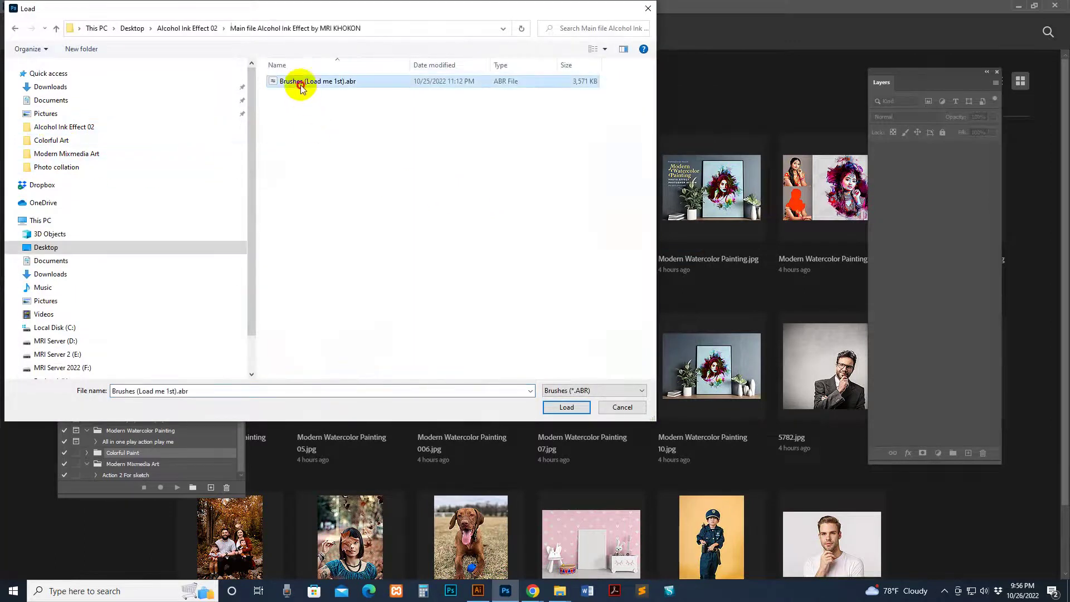
left_click(565, 407)
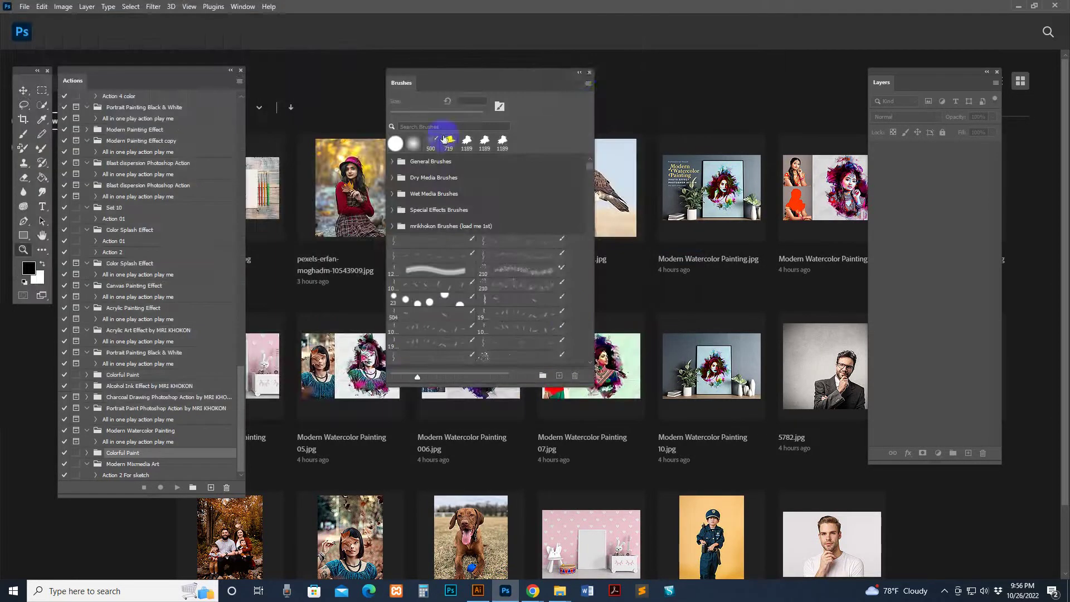
Step: Put away the brush presets and display the pattern presets
left_click(589, 73)
left_click(243, 7)
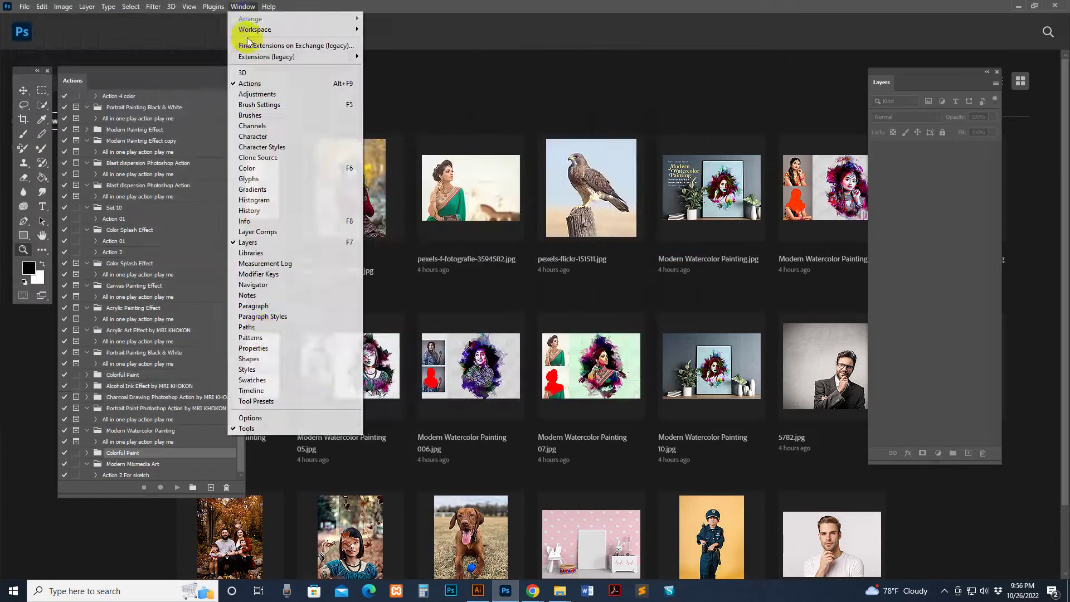
left_click(250, 337)
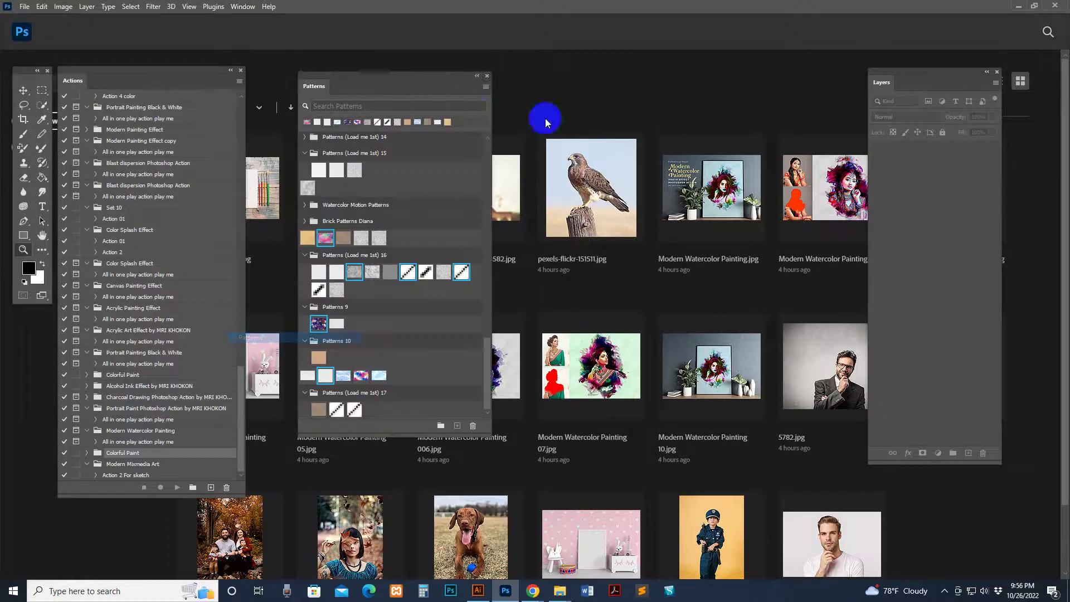
left_click(486, 86)
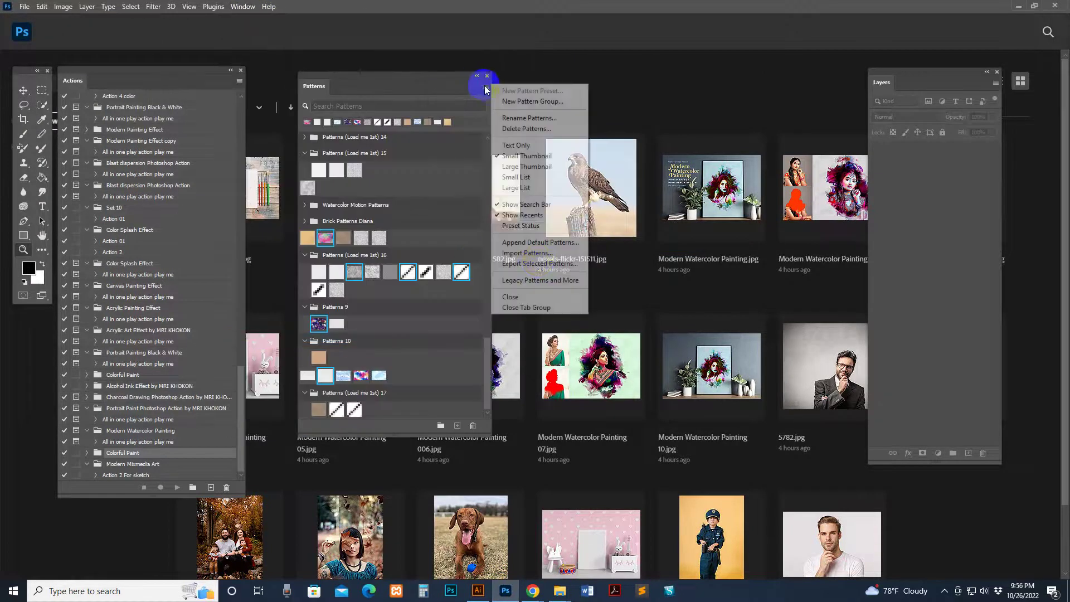
left_click(536, 265)
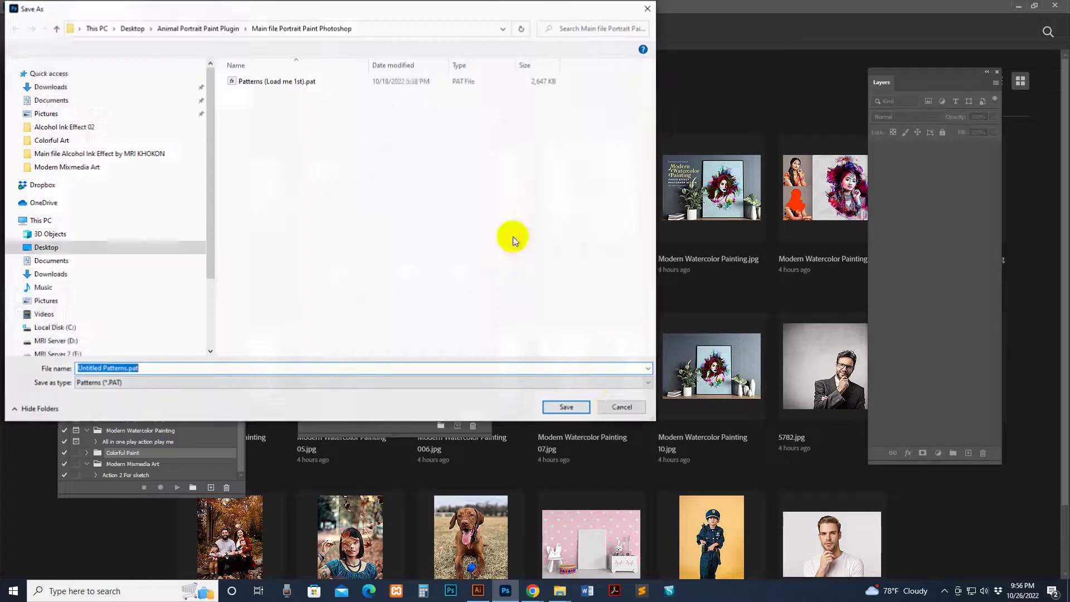
left_click(615, 403)
Step: Import Patterns (Load me 1st).pat from the main file folder inside Alcohol Ink Effect 02 and put away the pattern presets
left_click(486, 87)
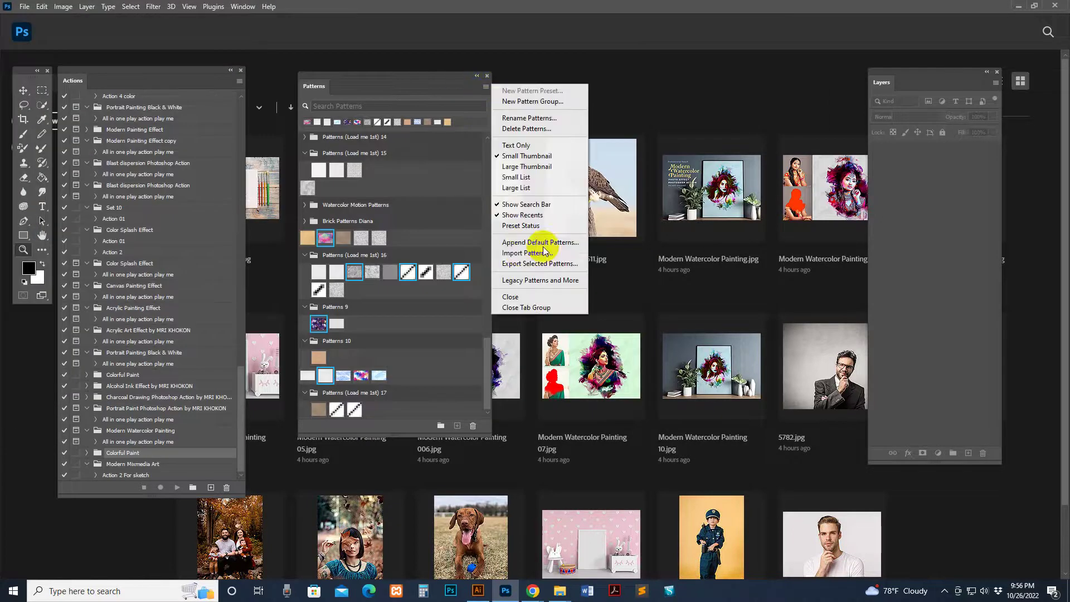
left_click(527, 252)
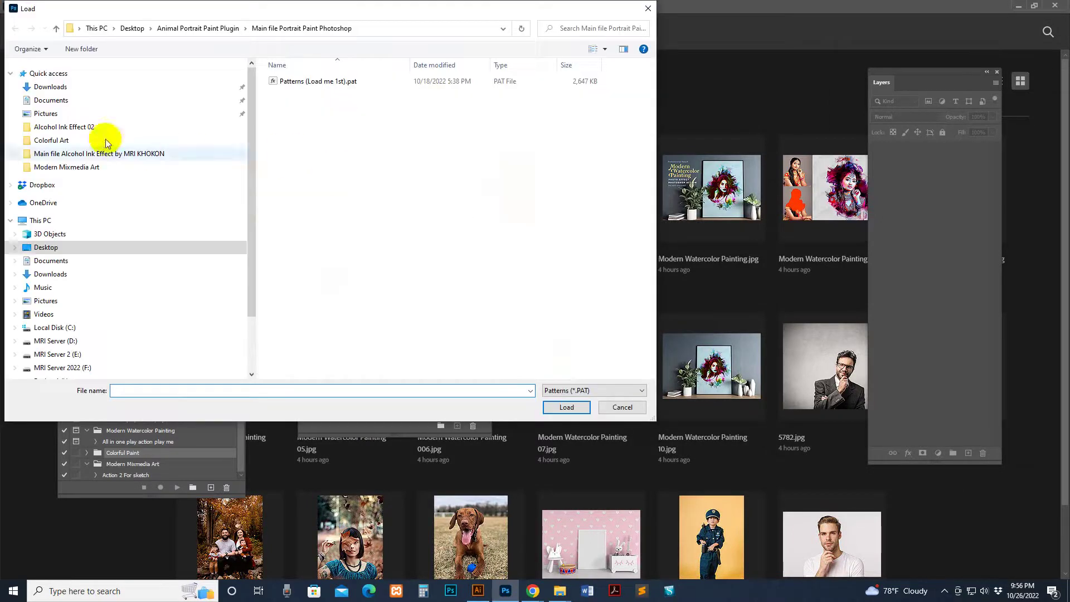
left_click(69, 128)
double_click(316, 130)
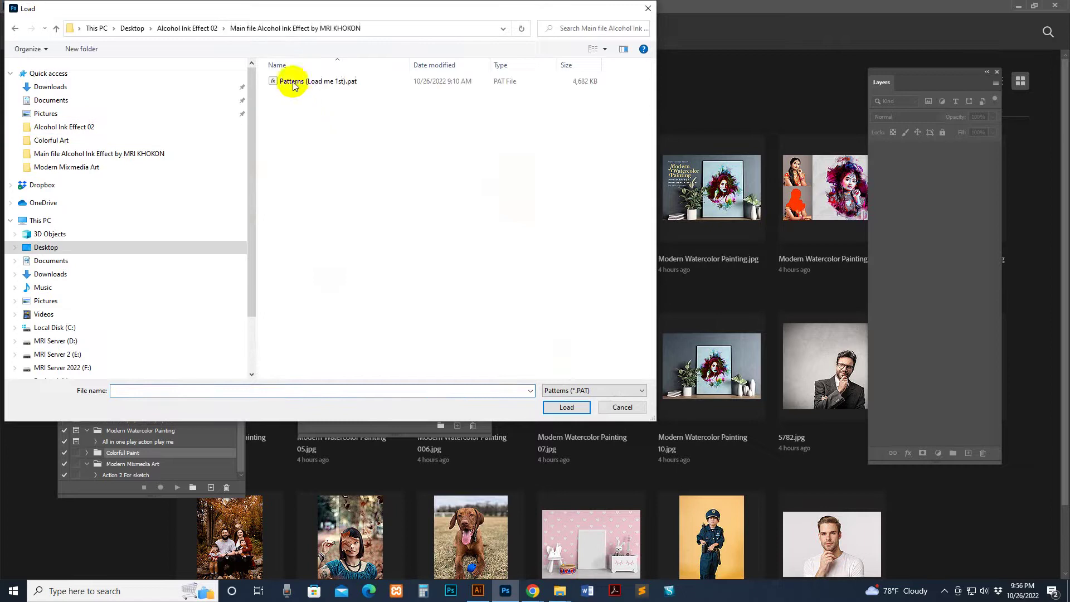
left_click(287, 83)
left_click(570, 411)
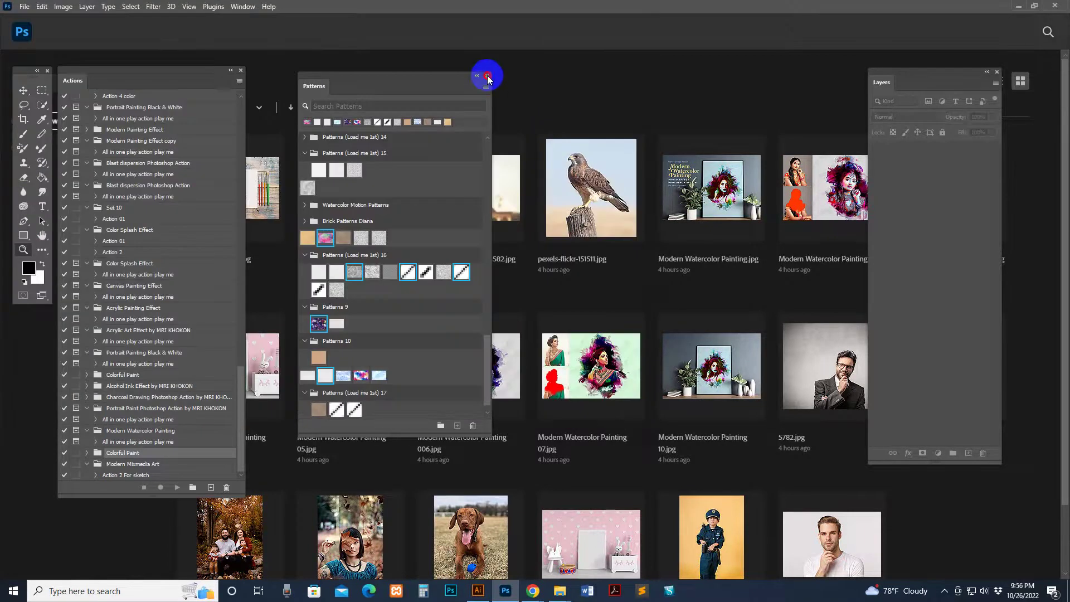
left_click(489, 77)
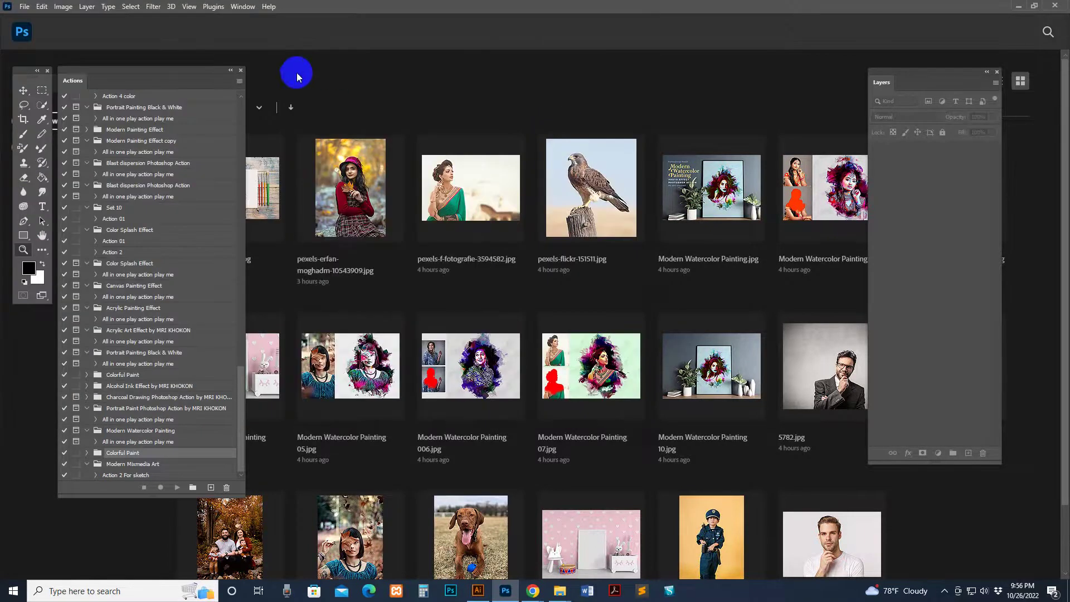
Step: Hide and redisplay the Actions list, place it beside the tools and widen it
left_click_drag(133, 74, 957, 78)
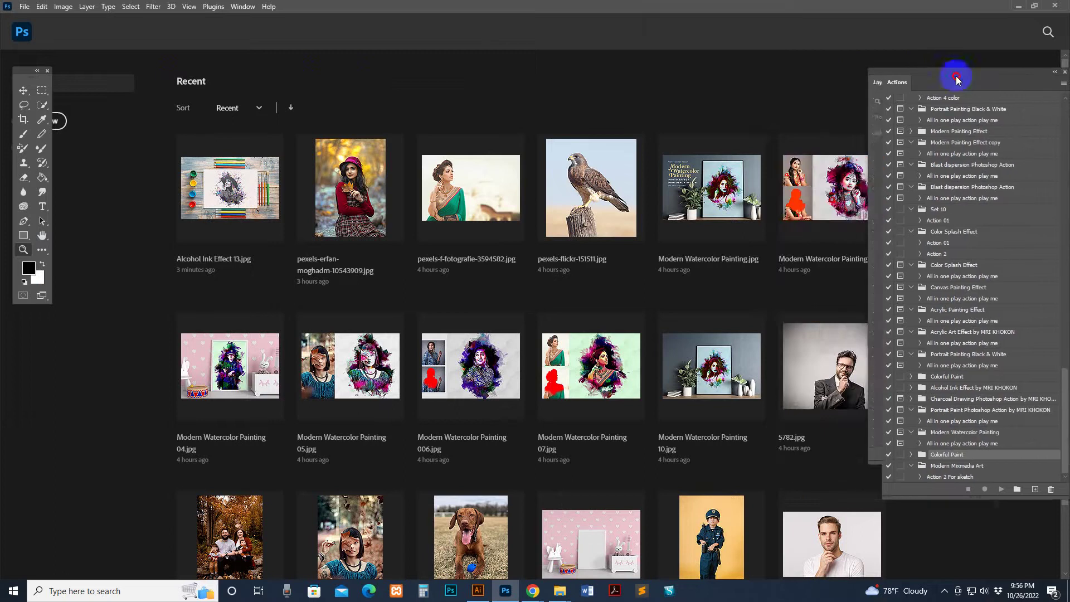
left_click(243, 7)
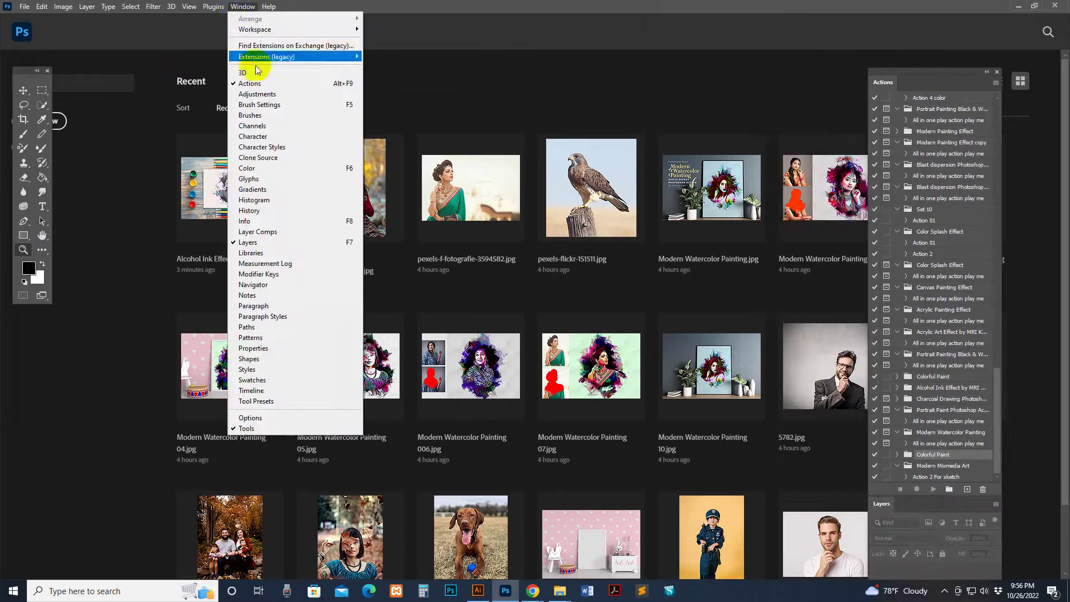
left_click(249, 83)
left_click(242, 6)
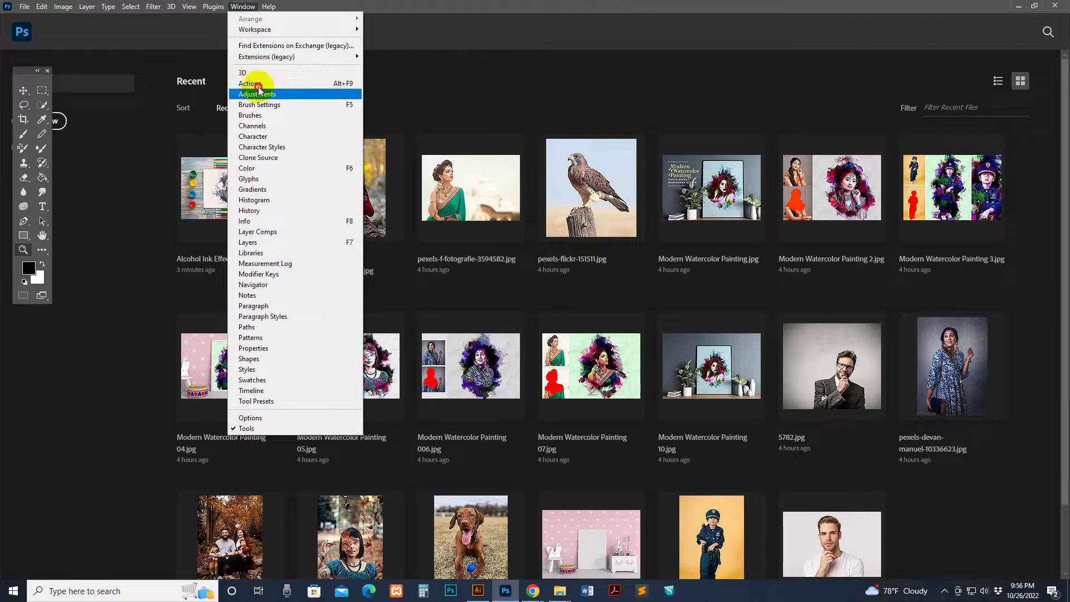
left_click(252, 84)
left_click_drag(889, 88, 92, 75)
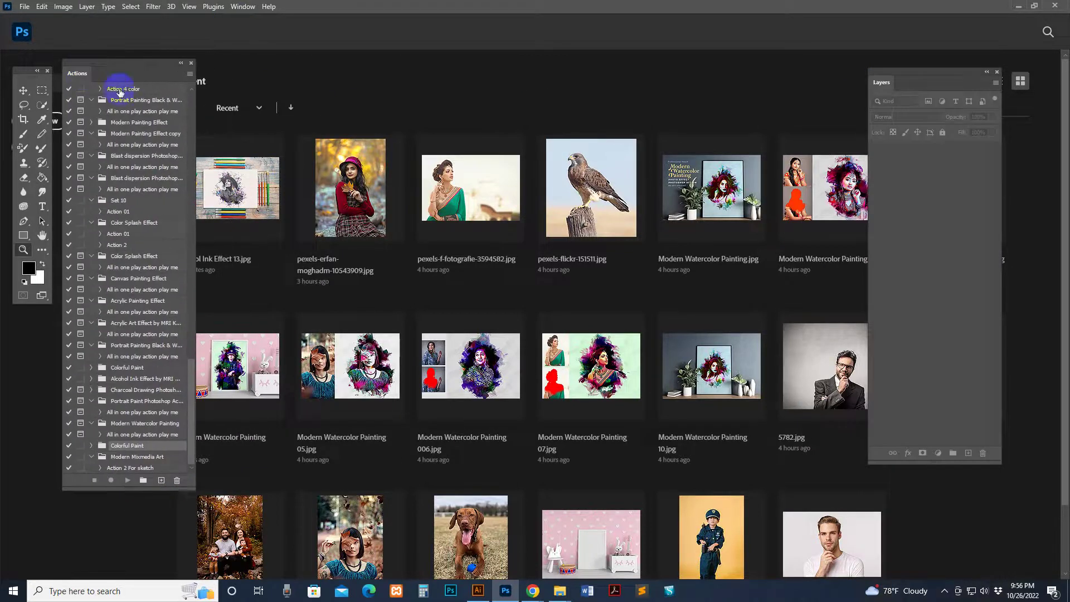
left_click_drag(186, 485, 224, 491)
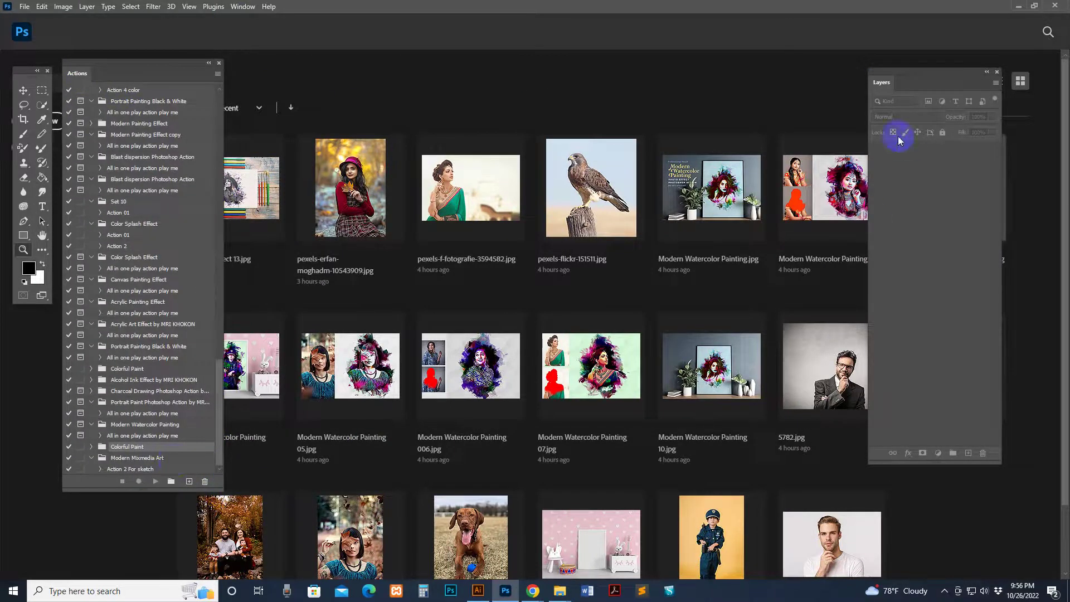
Step: Hide and redisplay the Layers list, and place it slightly closer to the window's edge
left_click(244, 7)
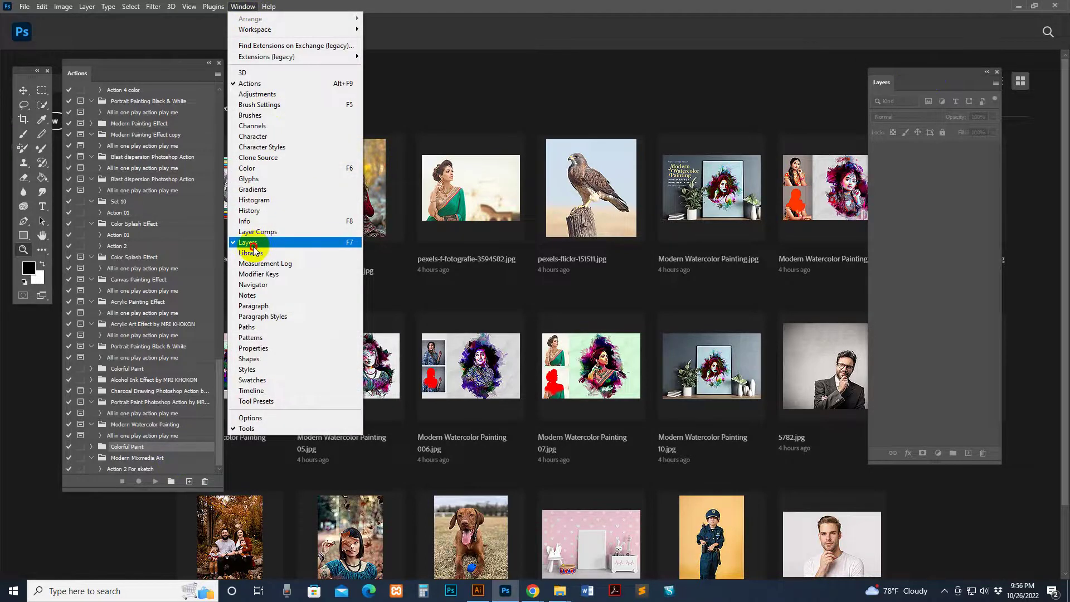
left_click(249, 243)
left_click(243, 6)
left_click(251, 242)
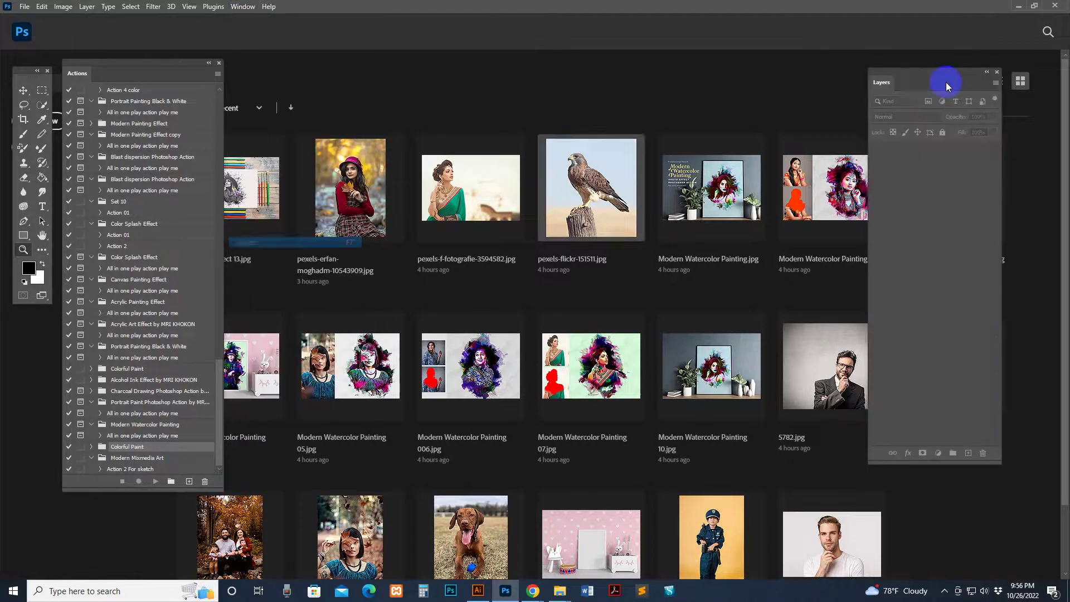
left_click_drag(948, 84, 914, 92)
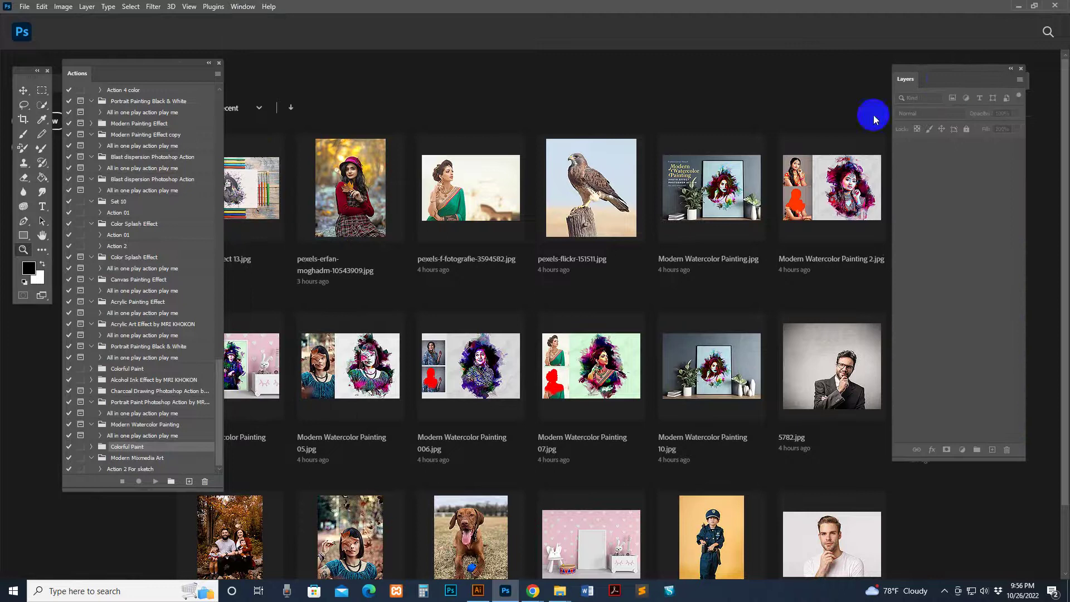
Step: Load the Alcohol Ink Effect .atn action file from its main file folder
left_click(218, 74)
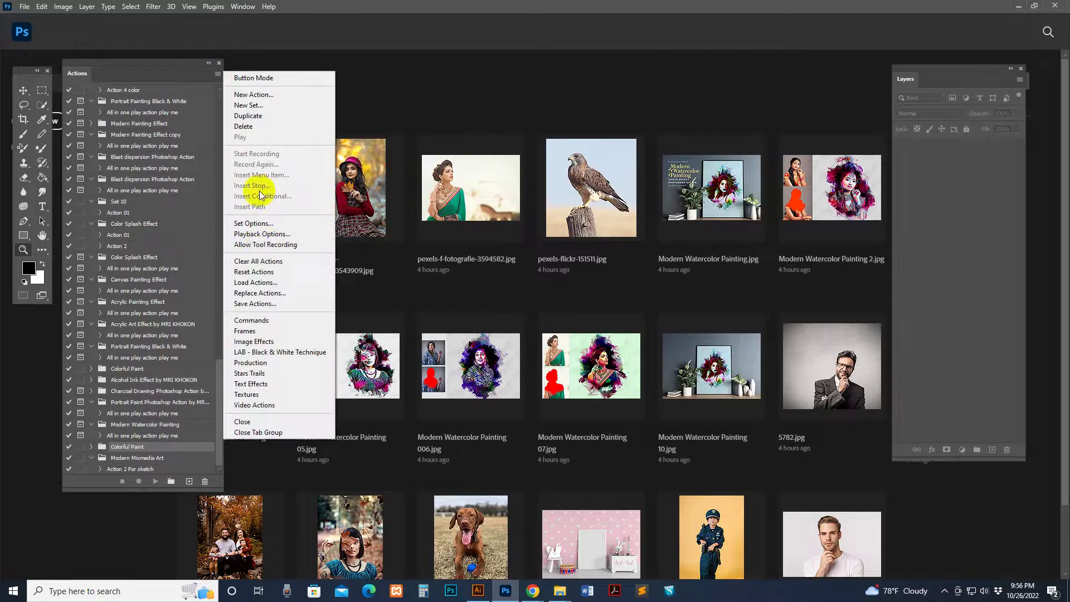
left_click(262, 283)
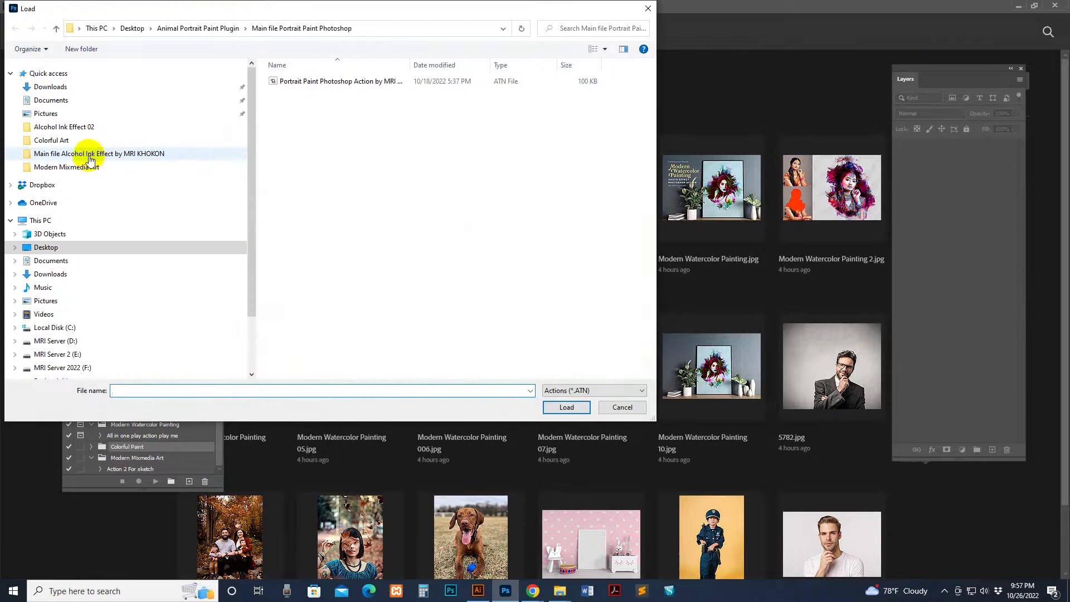
left_click(89, 154)
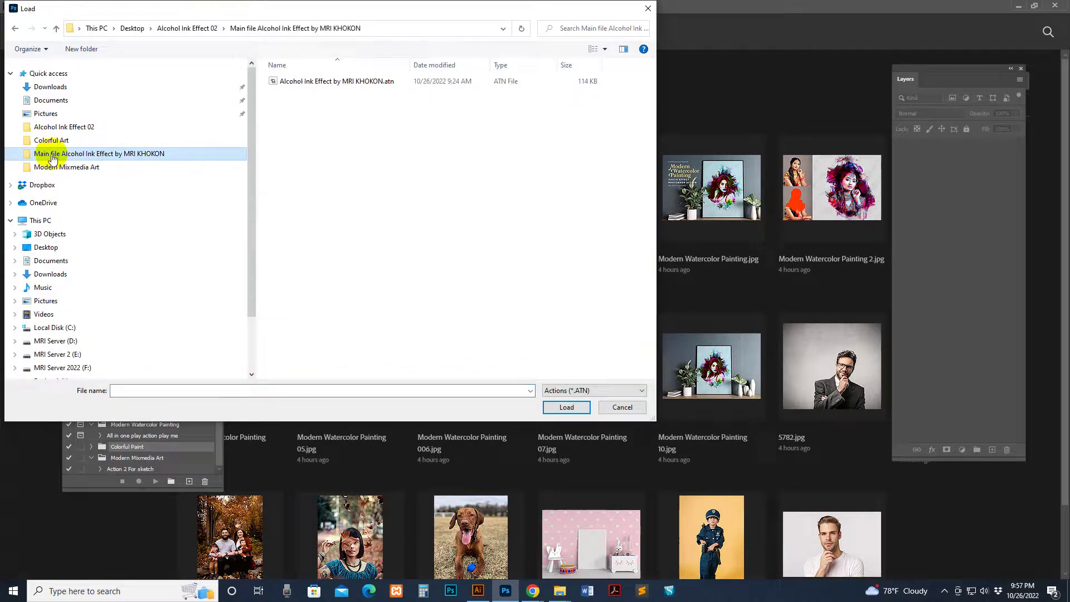
left_click(304, 83)
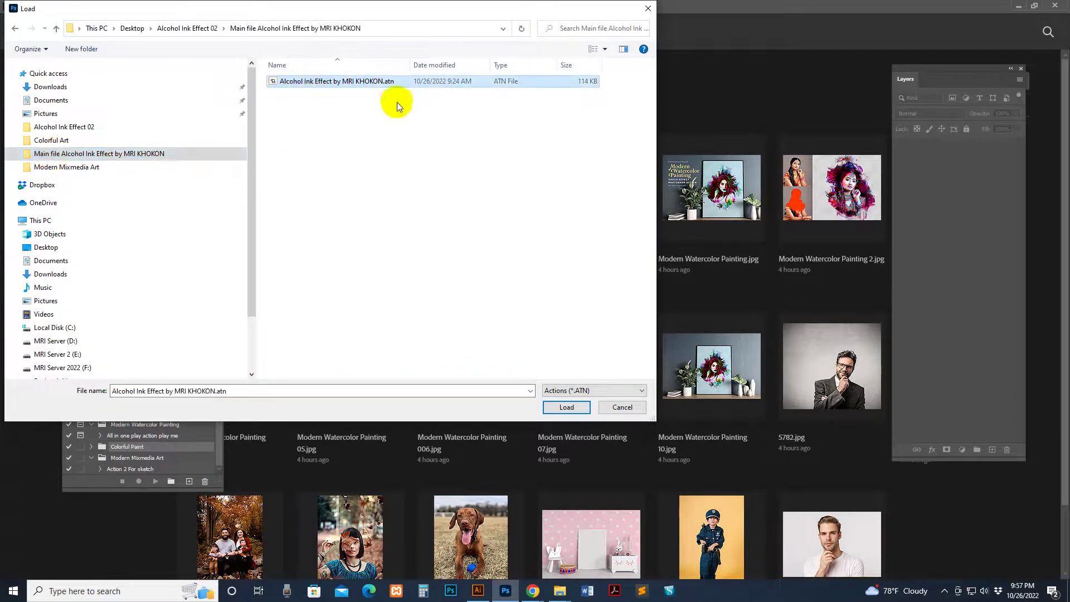
left_click(566, 407)
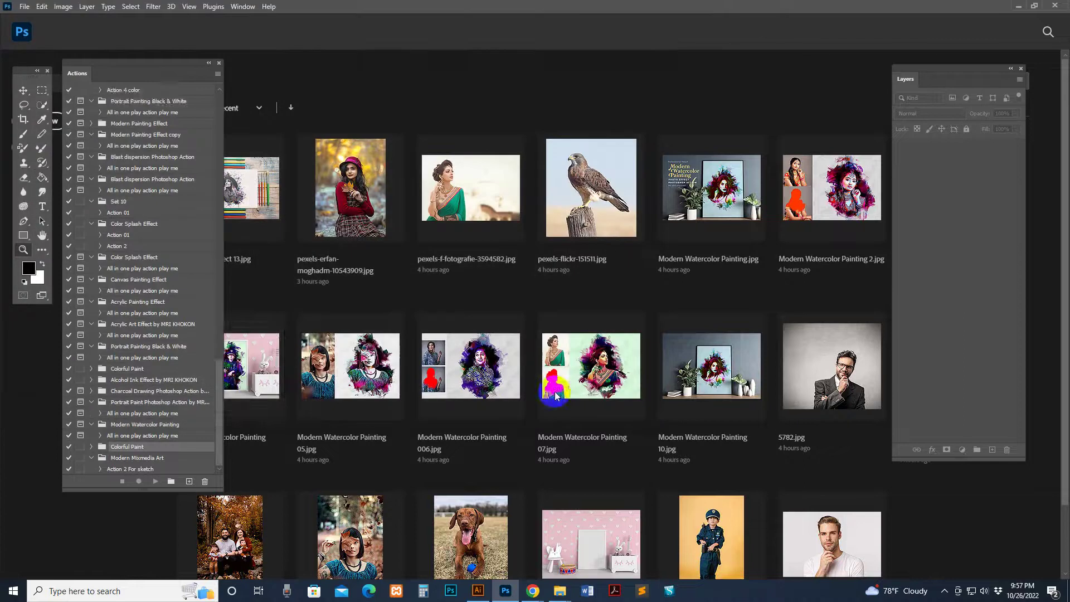
Step: Select "All in one play action play me" in the last Alcohol Ink Effect action set and enlarge the Actions list
mouse_move(219, 455)
left_mouse_down()
mouse_move(222, 292)
mouse_move(223, 470)
left_mouse_up()
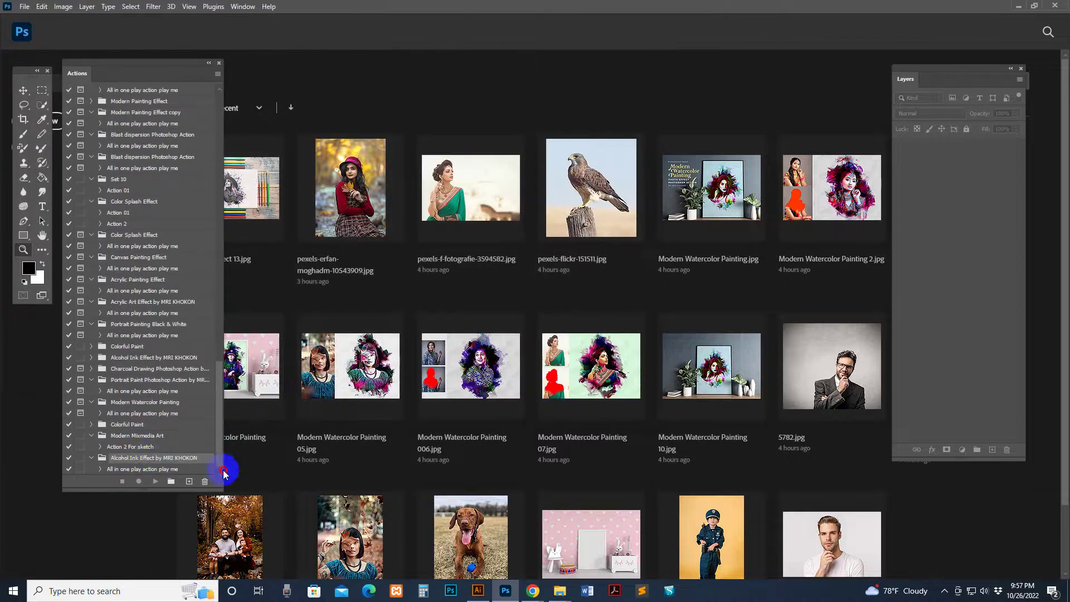
left_click(129, 472)
left_click_drag(223, 490, 244, 503)
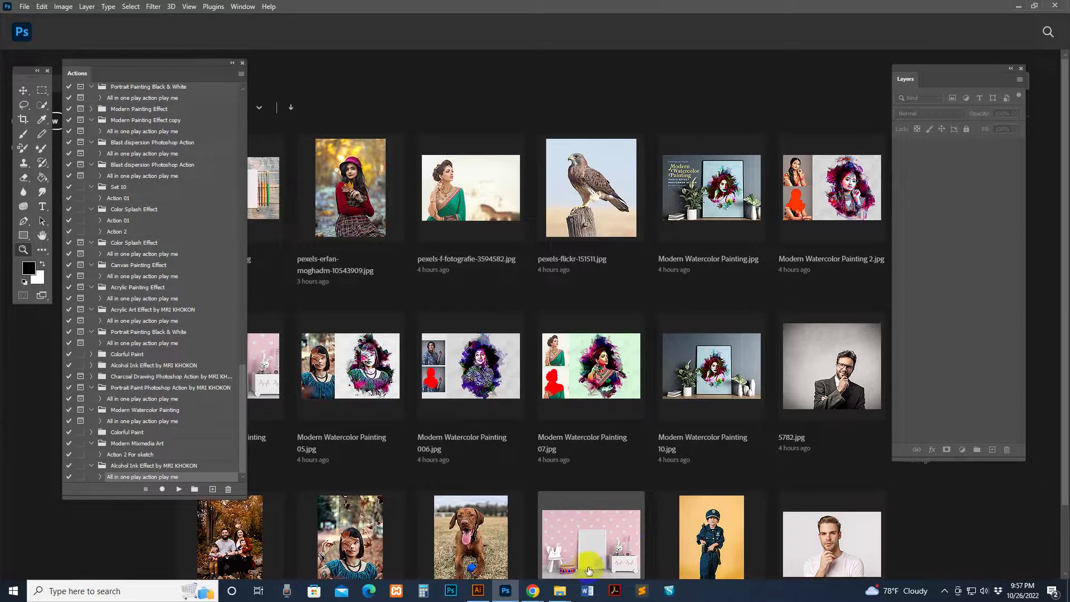
Step: Open the green-haired woman's portrait from the Alcohol Ink Effect 02 folder in Photoshop, and move the Layers list closer to it
mouse_move(560, 590)
left_click(795, 555)
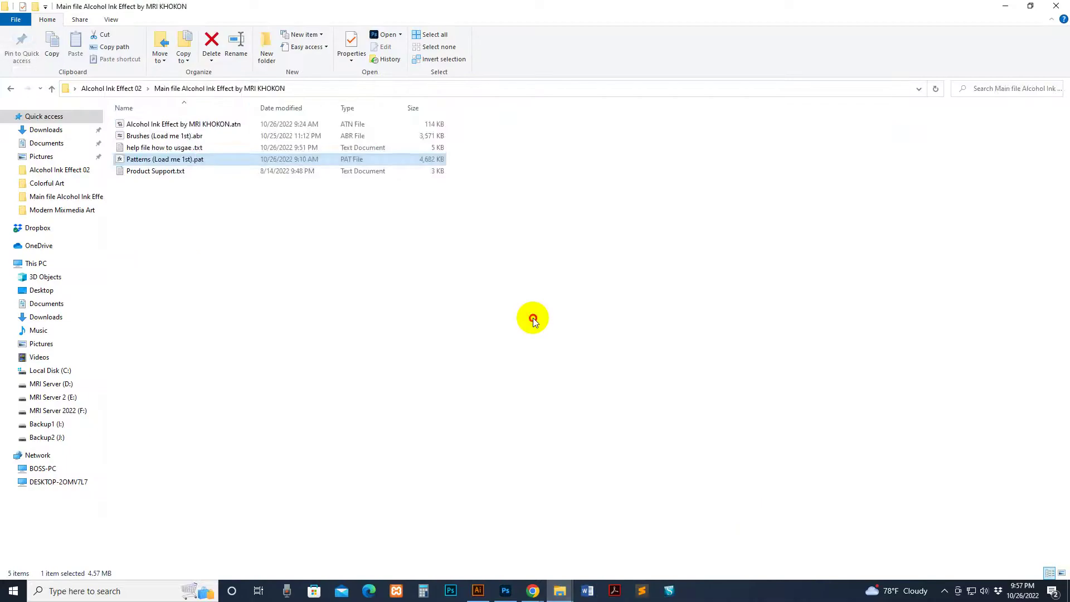
key("BackSpace")
mouse_move(142, 215)
left_mouse_down()
mouse_move(511, 541)
mouse_move(507, 591)
mouse_move(448, 72)
left_mouse_up()
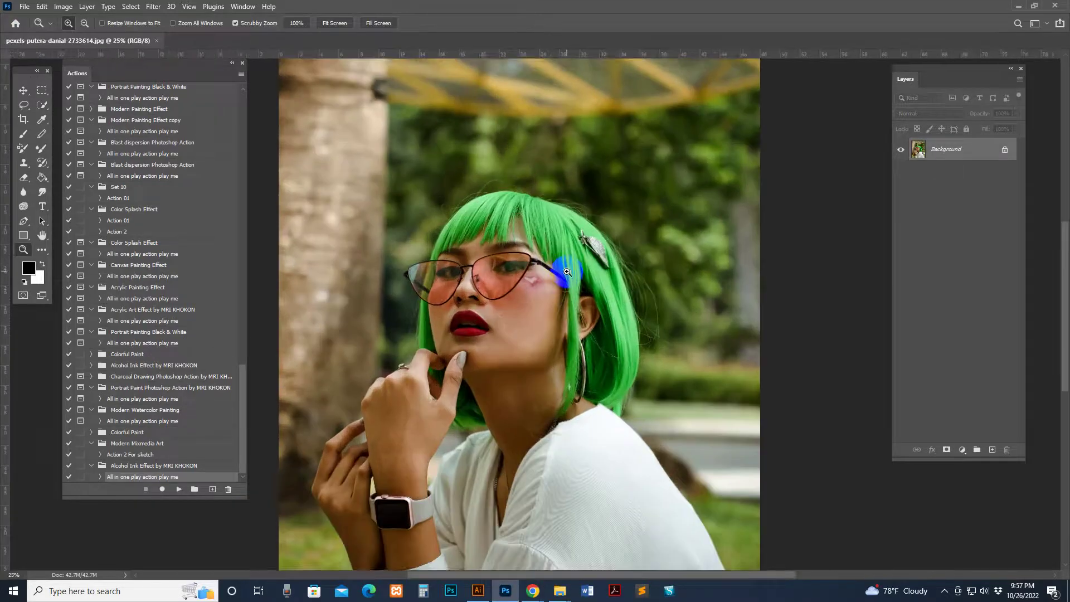
left_click(566, 272, "alt")
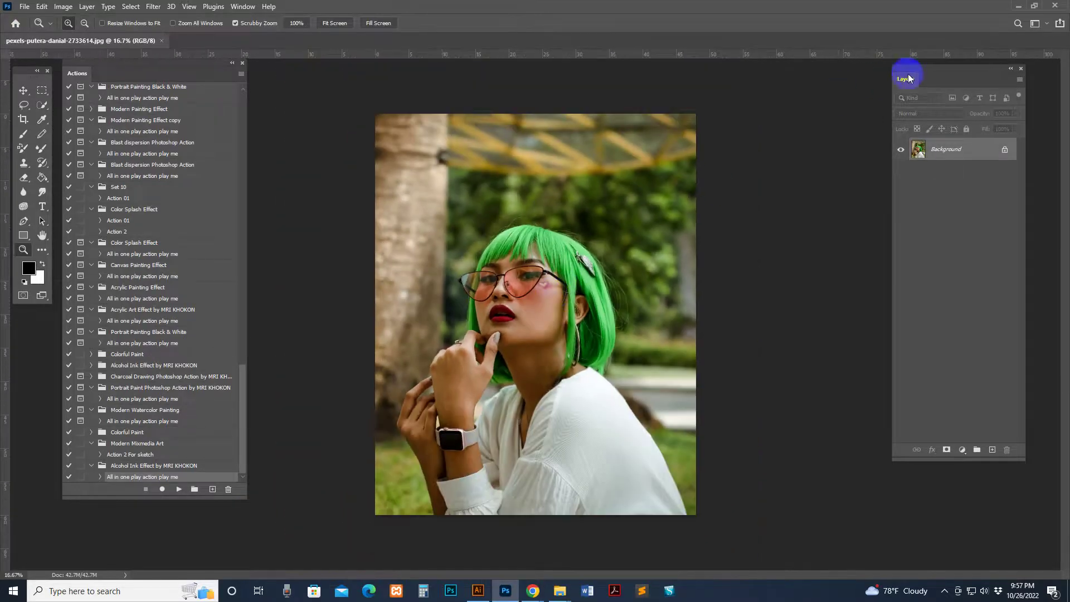
left_click_drag(909, 78, 861, 105)
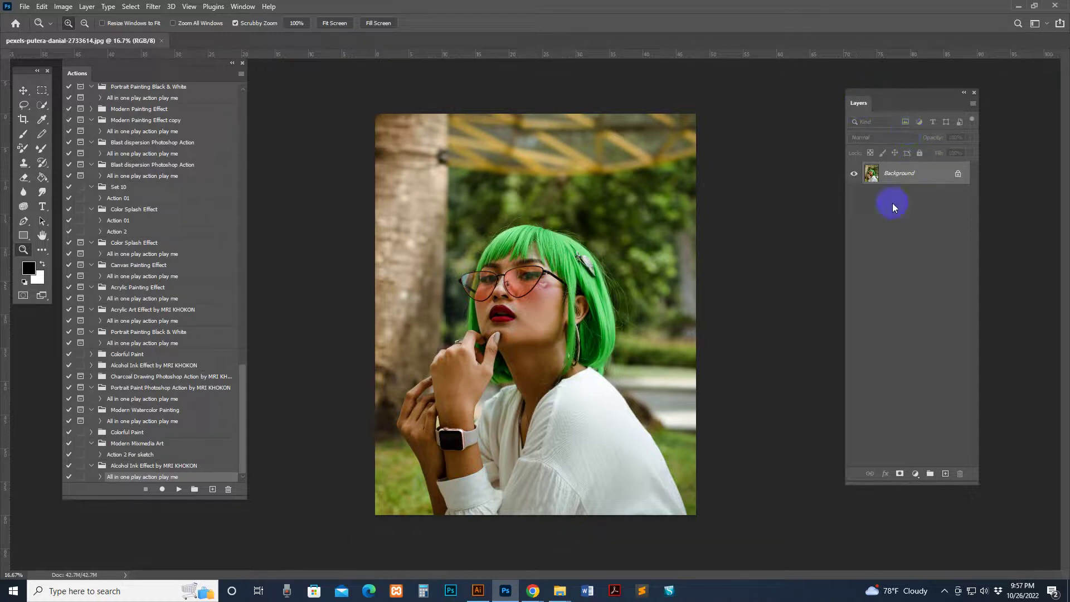
Step: Convert the locked Background into Layer 0 and flatten the image back to a Background layer
double_click(905, 177)
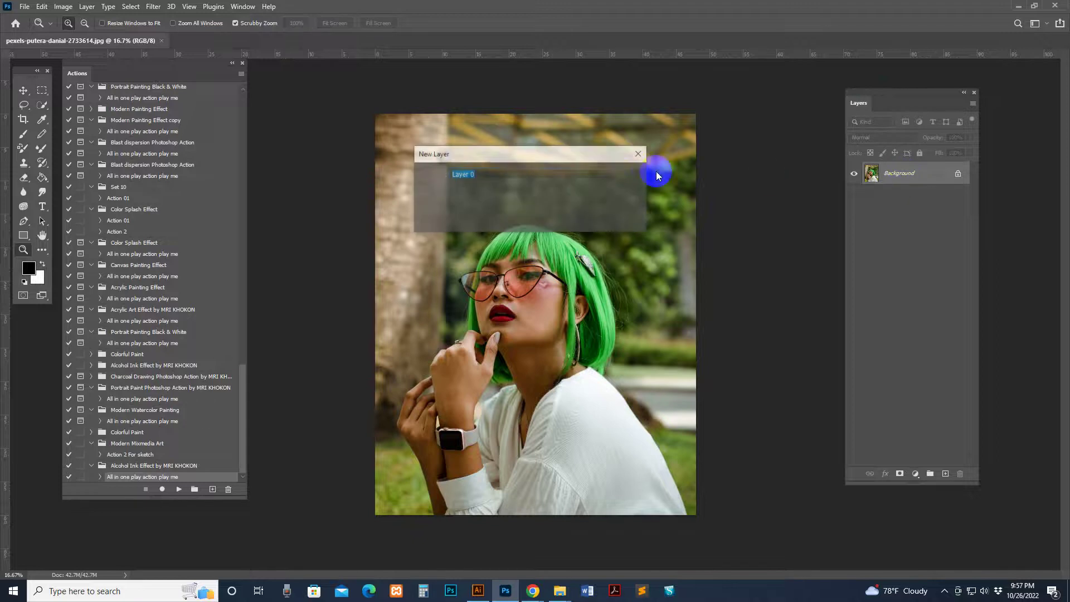
left_click(625, 176)
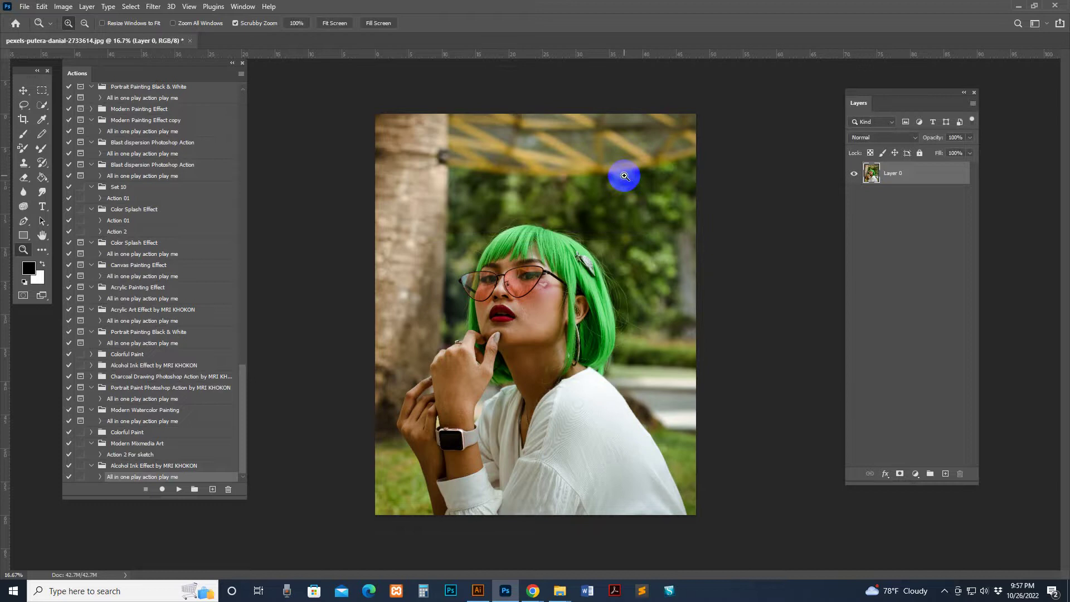
left_click(872, 180)
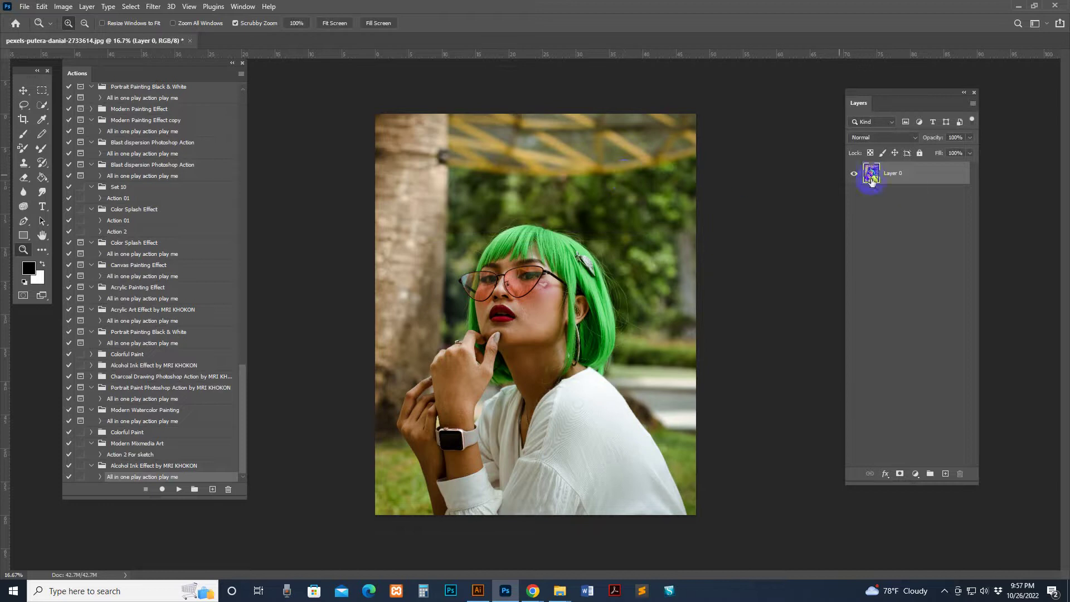
right_click(922, 177)
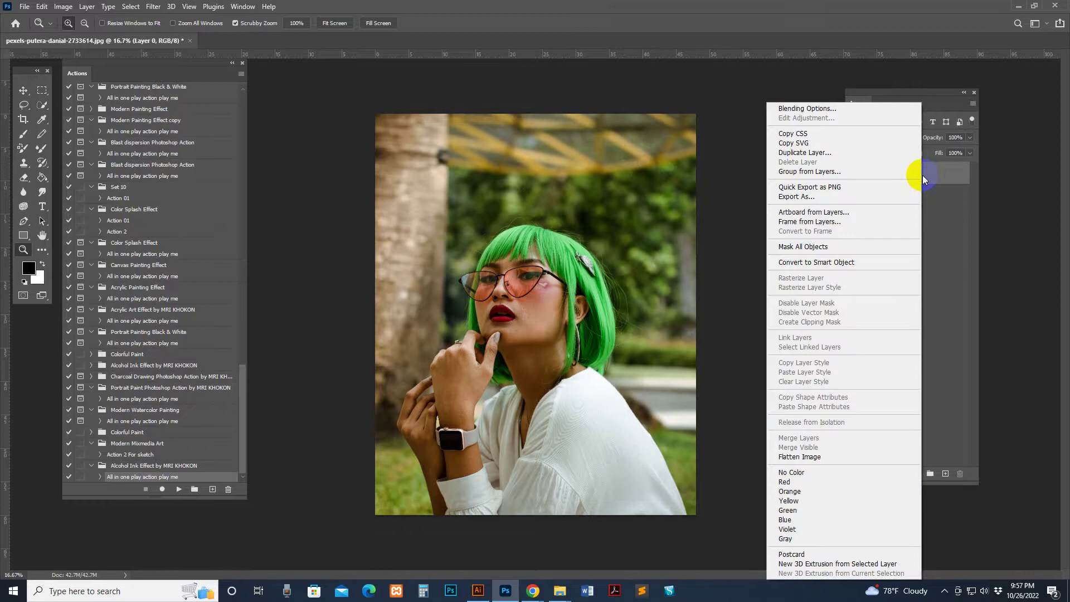
left_click(817, 457)
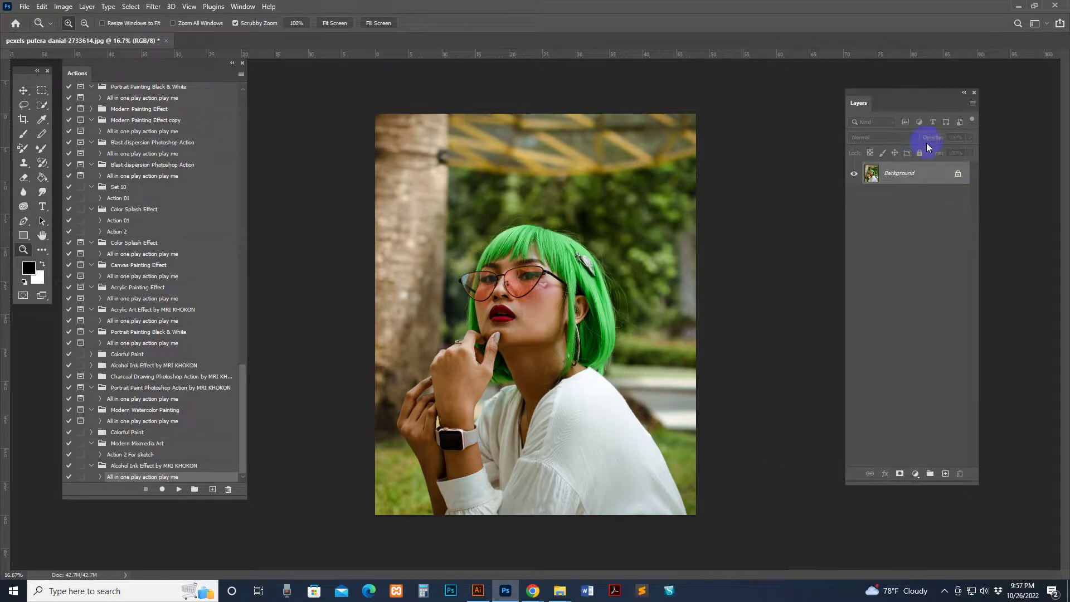
Step: Set the Layers thumbnails to the smallest size with Entire Document contents, and leave Expand New Effects and Add "copy" enabled
left_click(973, 104)
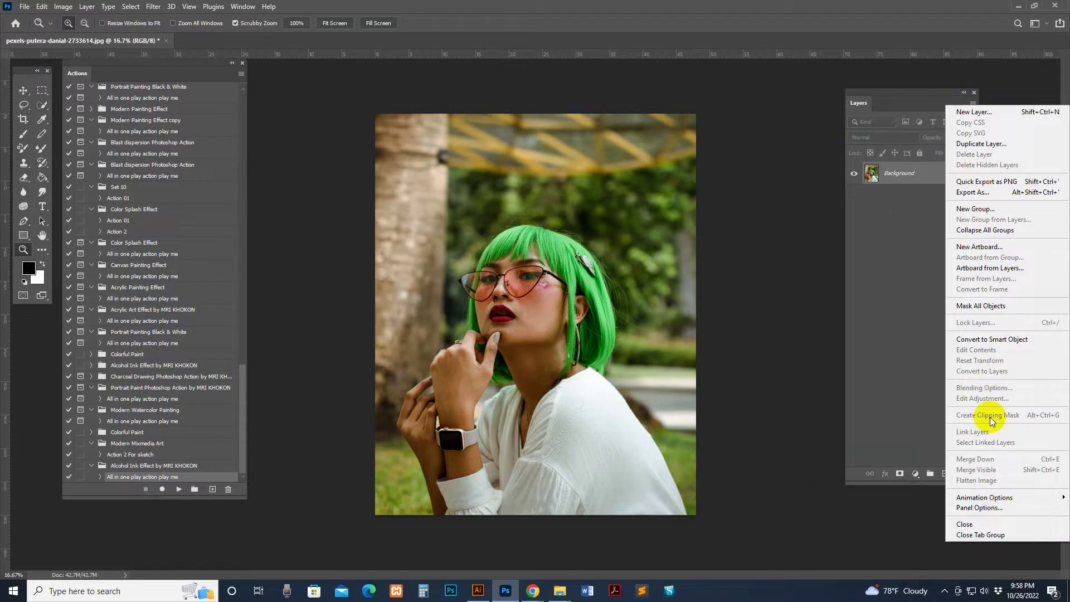
left_click(979, 507)
left_click(613, 147)
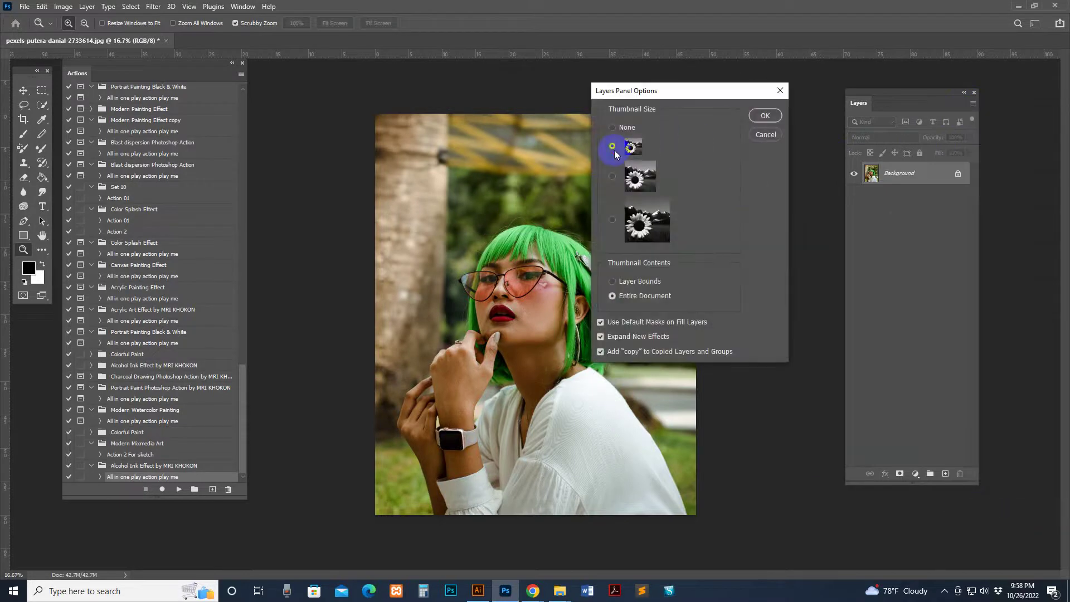
left_click(620, 300)
left_click(600, 339)
left_click(657, 218)
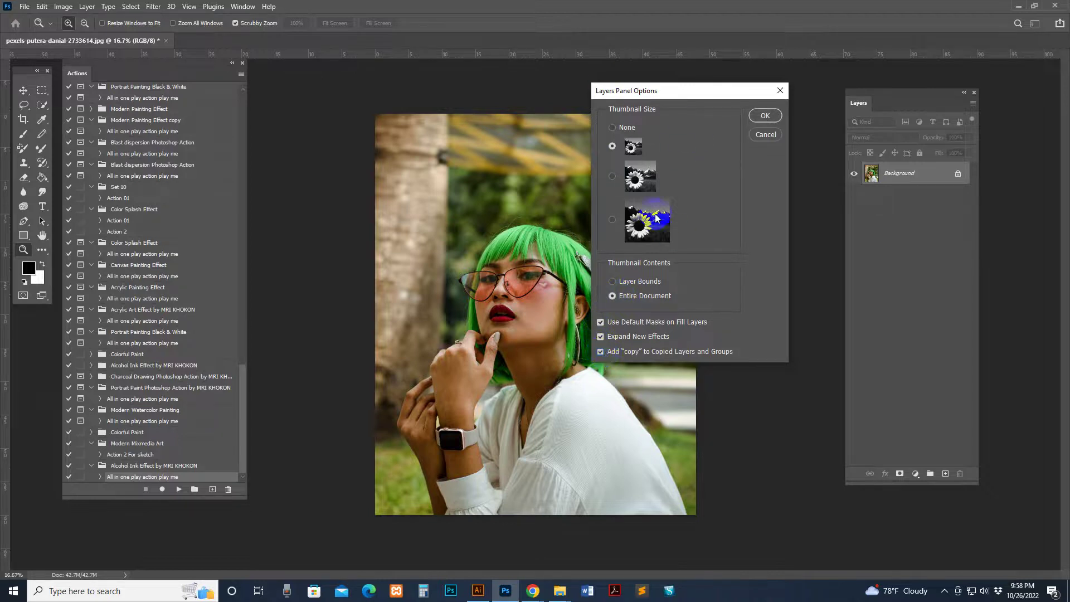
left_click(765, 116)
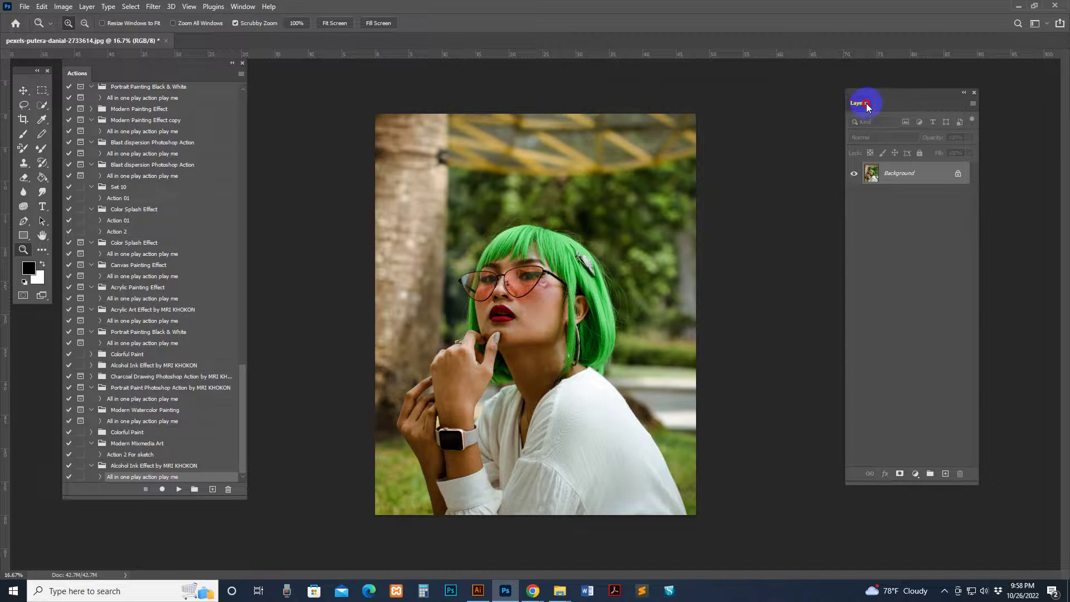
Step: Move the Layers list closer to the photo and shift the Actions list slightly downward
left_click_drag(868, 107, 818, 106)
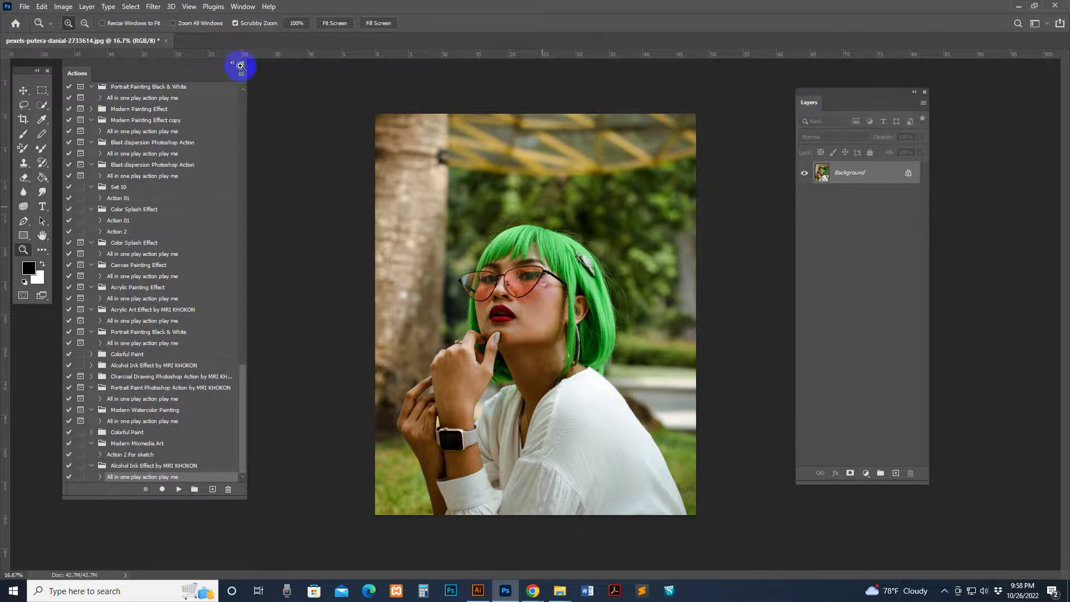
left_click_drag(126, 69, 148, 55)
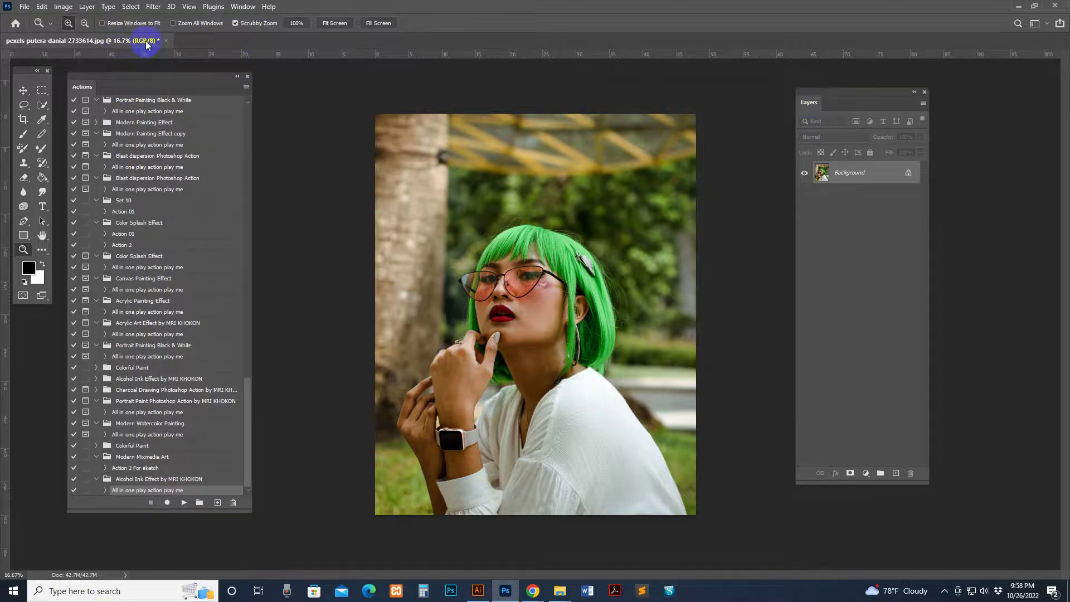
Step: Set the portrait's color mode to RGB Color
left_click(63, 6)
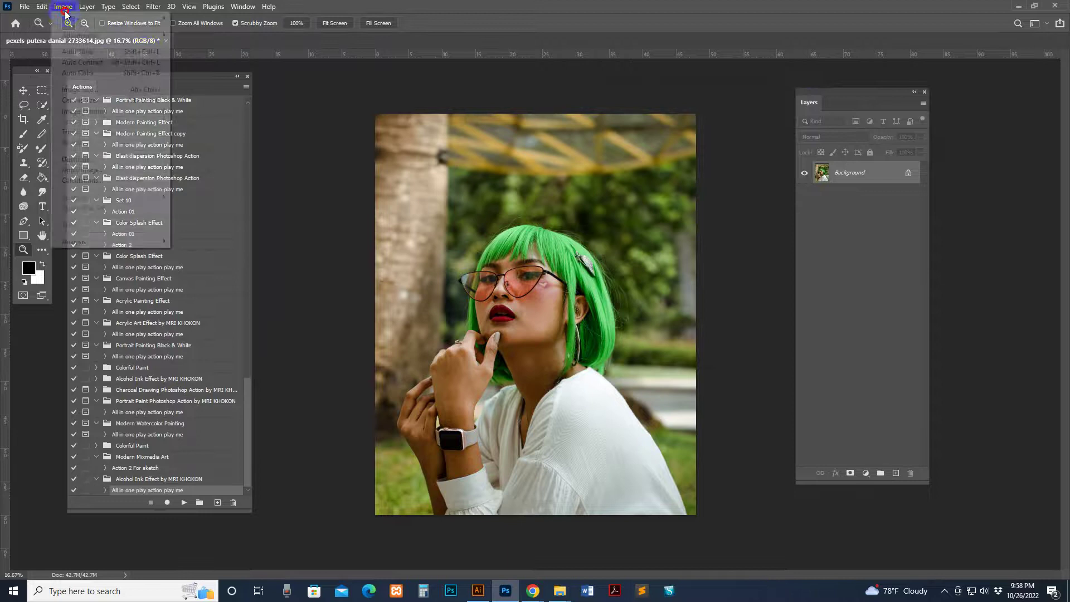
mouse_move(84, 19)
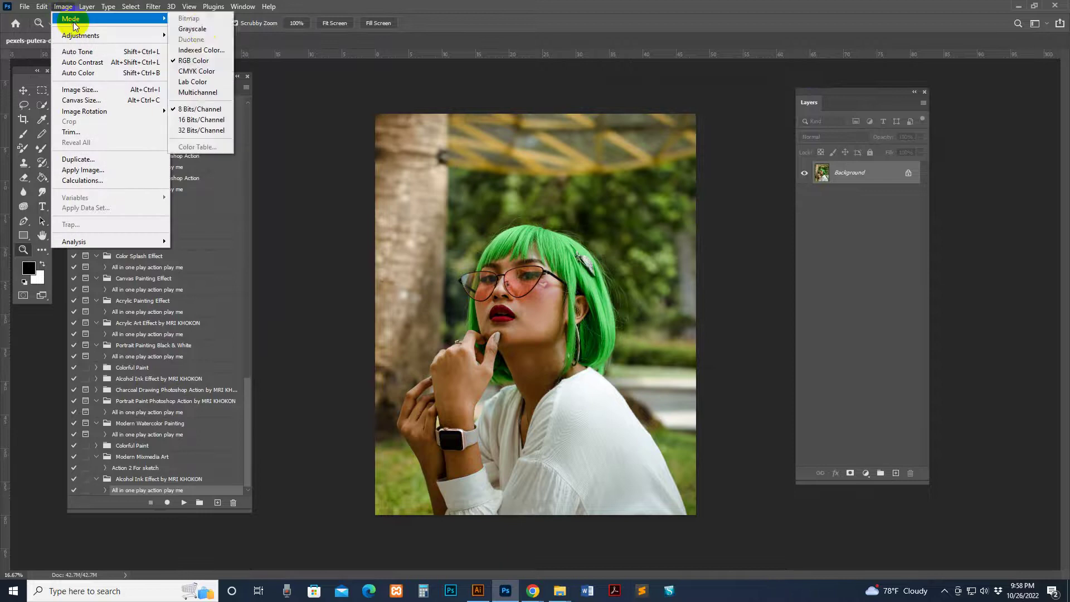
left_click(189, 65)
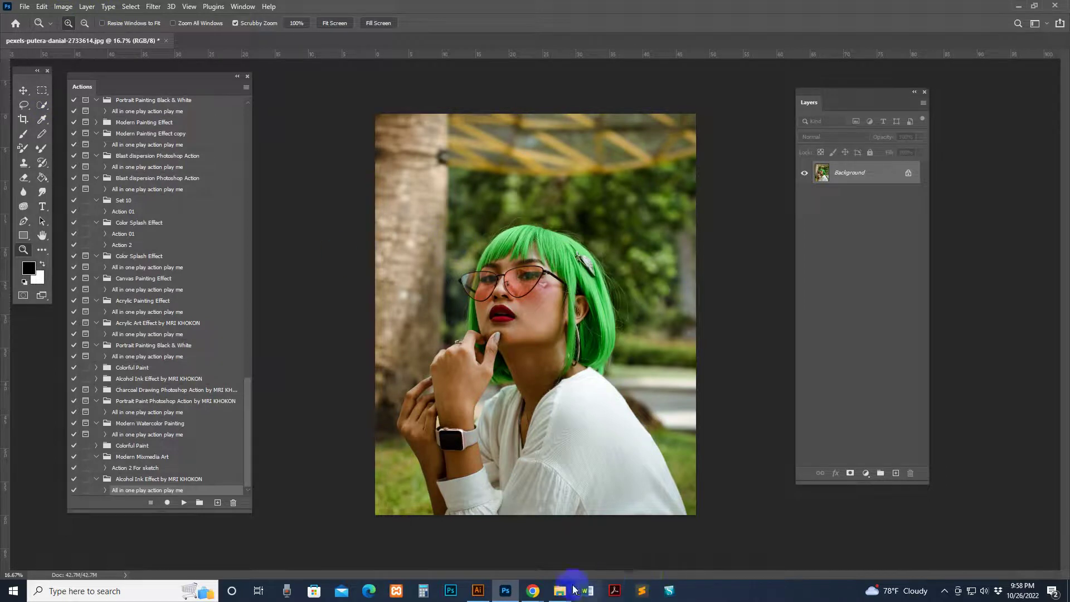
Step: View the sample result Alcohol Ink Effect.jpg from the Alcohol Ink Effect 02 folder, and return to Photoshop
mouse_move(560, 589)
left_click(833, 543)
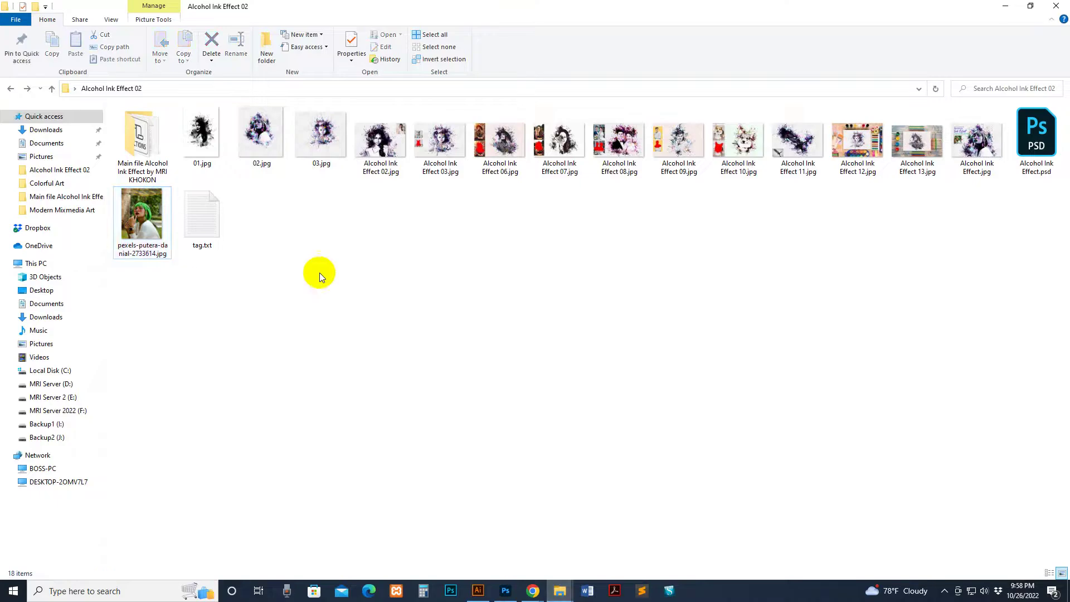
double_click(976, 144)
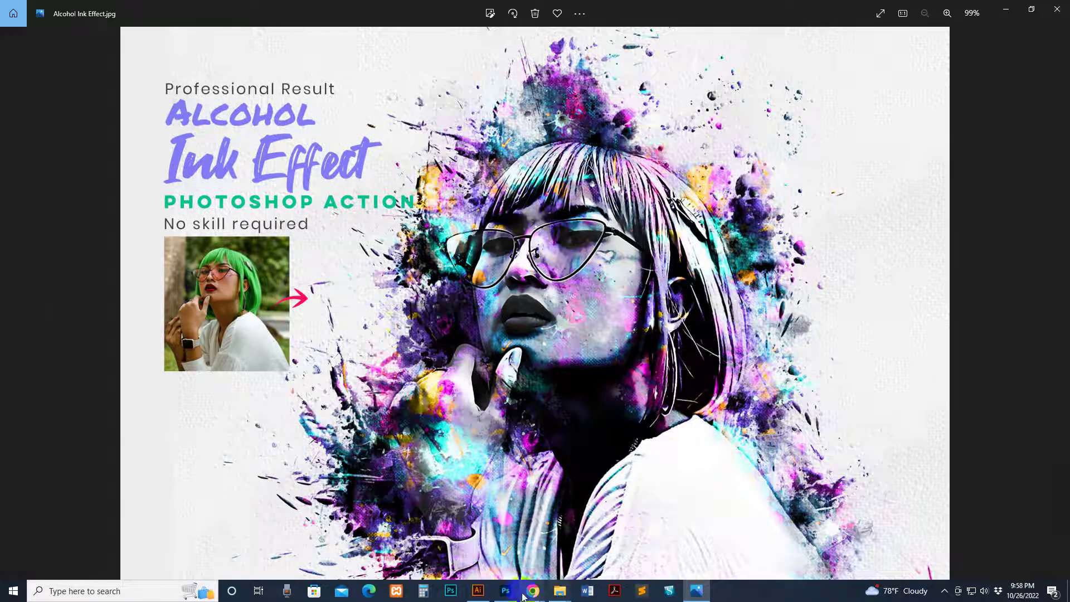
left_click(505, 590)
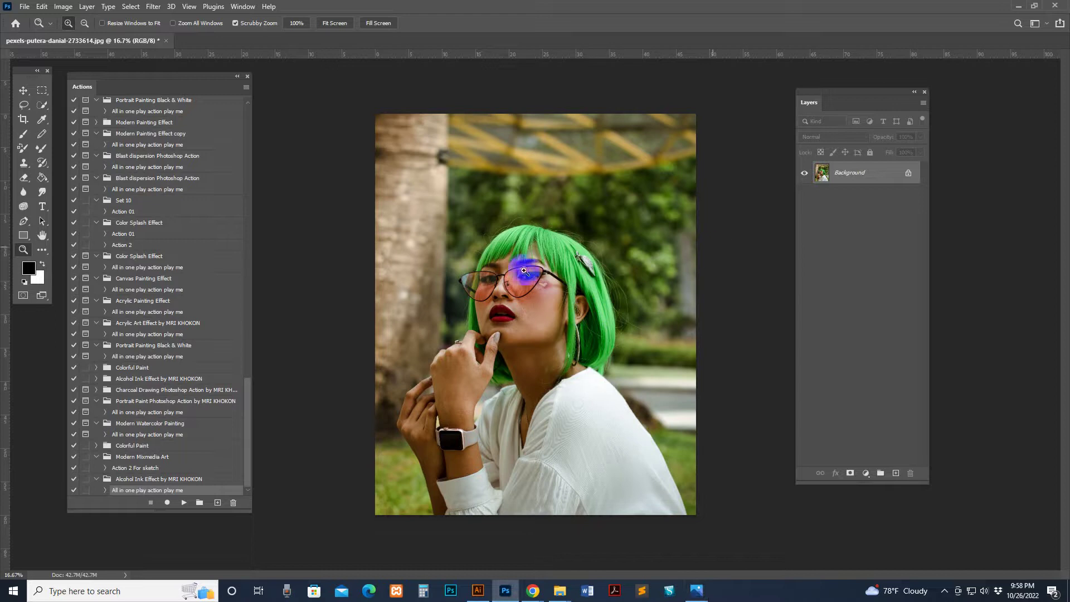
Step: Extend the canvas with the Crop tool, adding white space on both sides of the portrait and below it
left_click(26, 124)
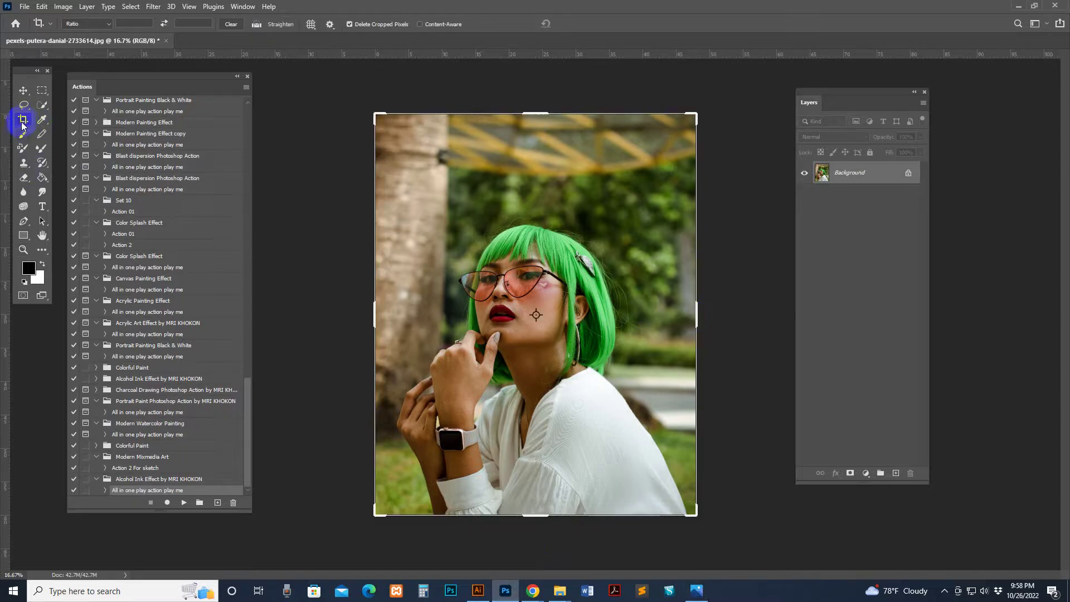
left_click_drag(698, 315, 722, 312)
left_click_drag(346, 317, 310, 318)
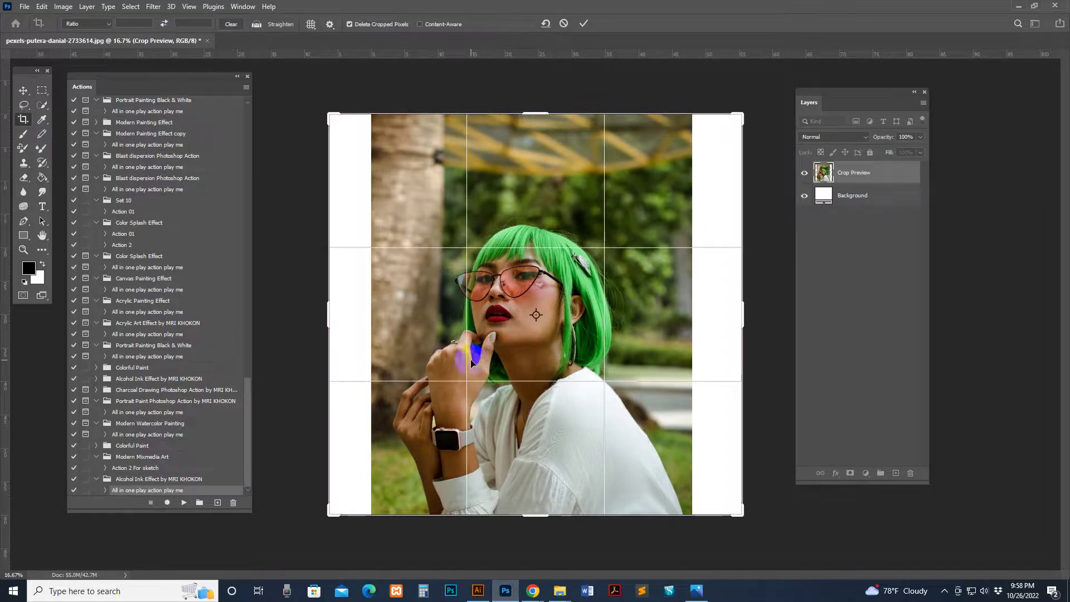
left_click_drag(540, 517, 538, 540)
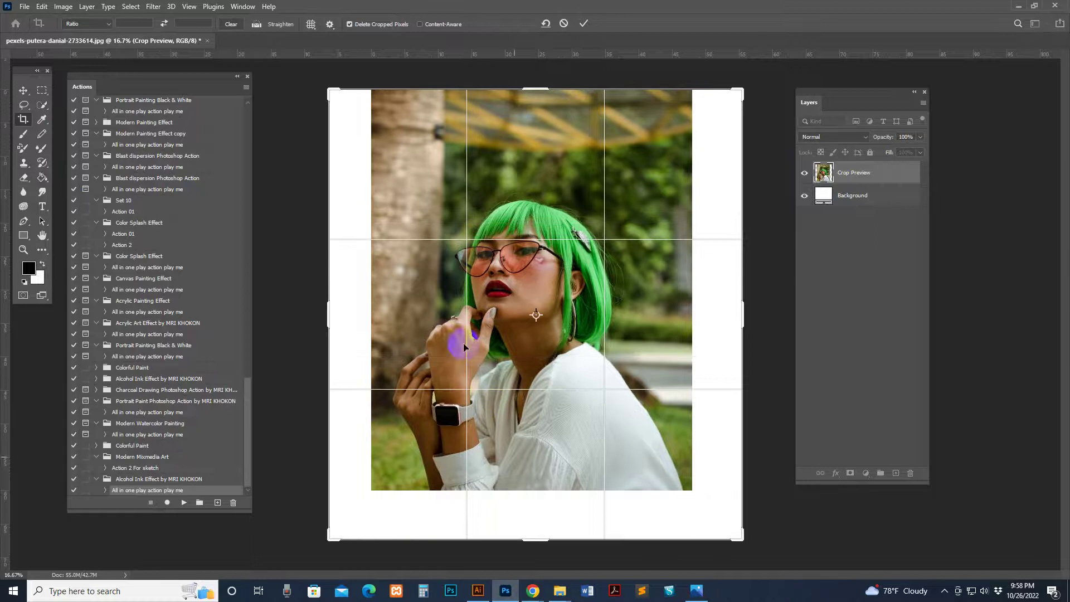
left_click(22, 91)
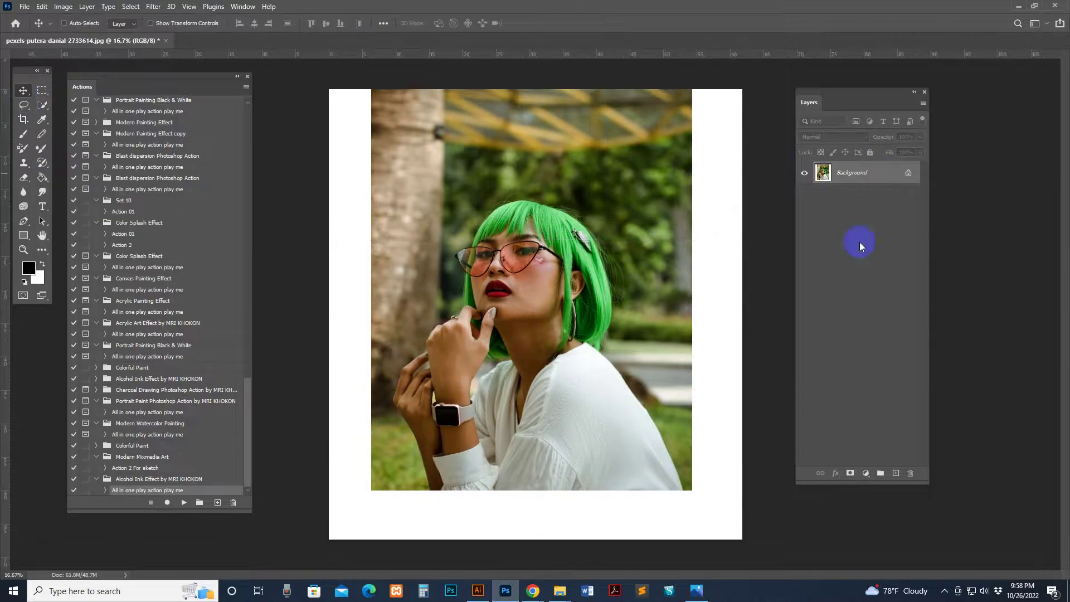
left_click(93, 172)
left_click(644, 336)
left_click(161, 126)
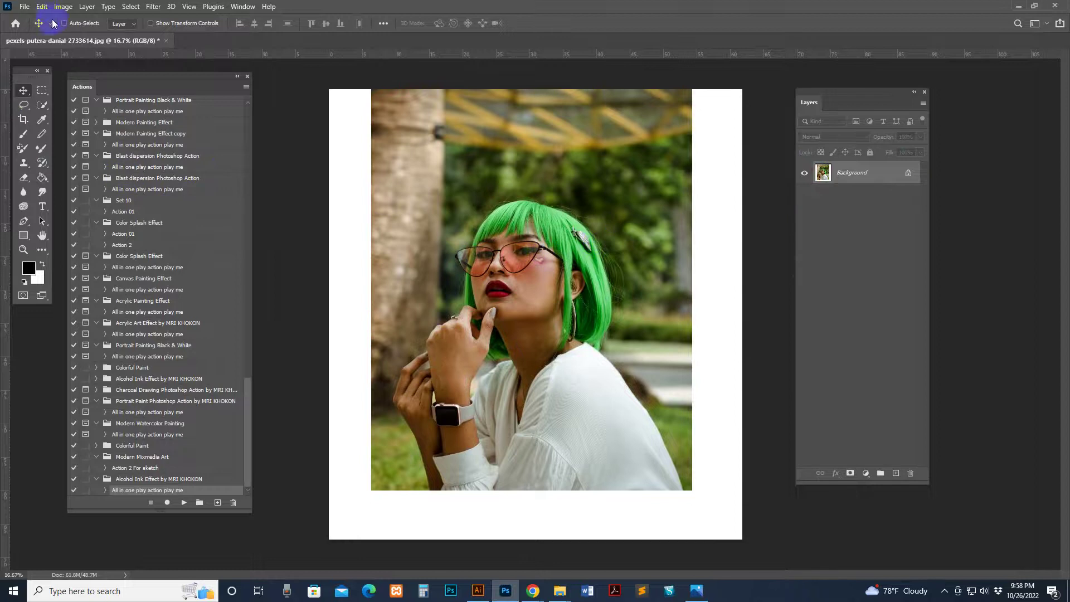
Step: Resize the image proportionally to 2388 × 2600 pixels at 72 pixels/inch
left_click(63, 6)
left_click(89, 91)
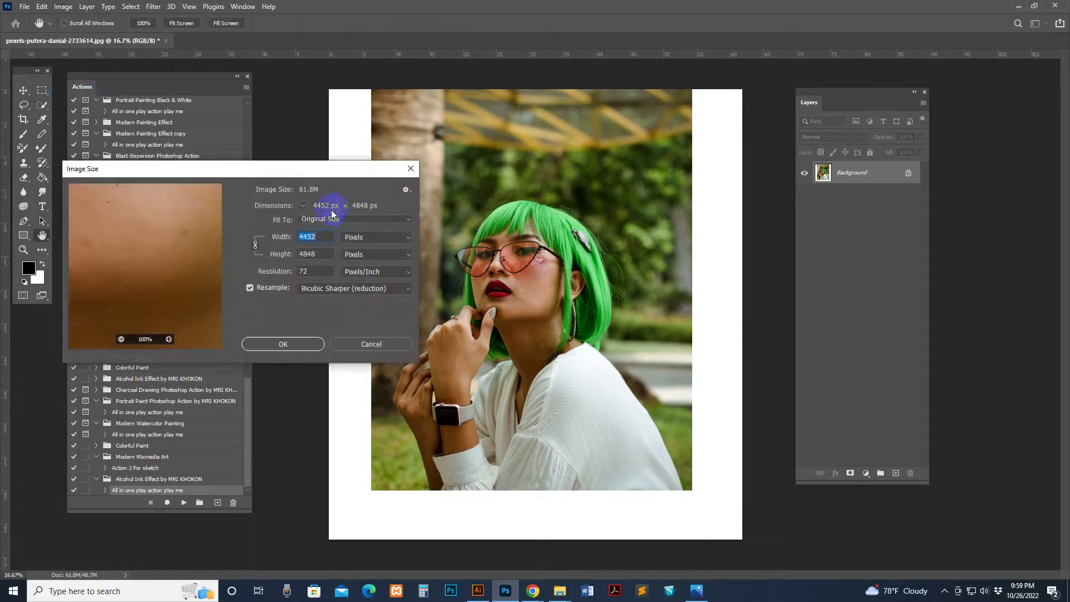
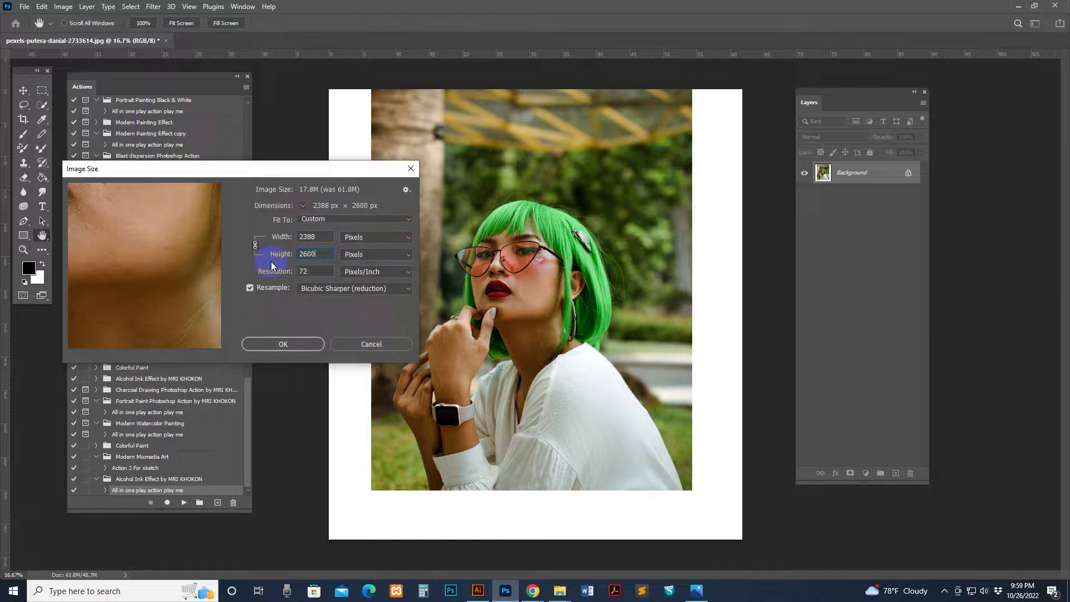
left_click(295, 345)
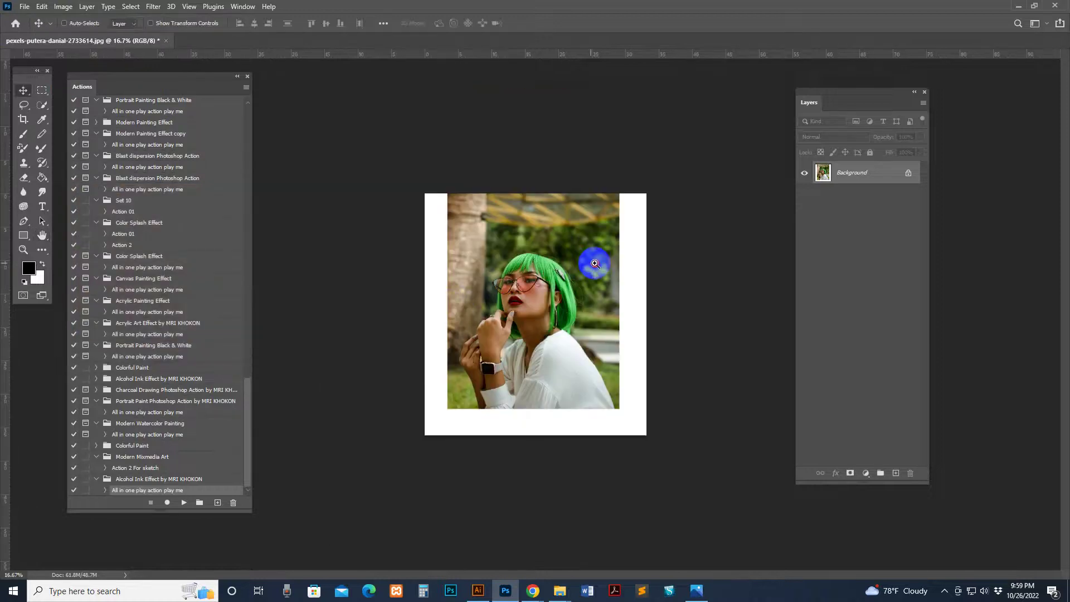
Step: Move the Layers list next to the enlarged canvas
key("z")
left_click(593, 258)
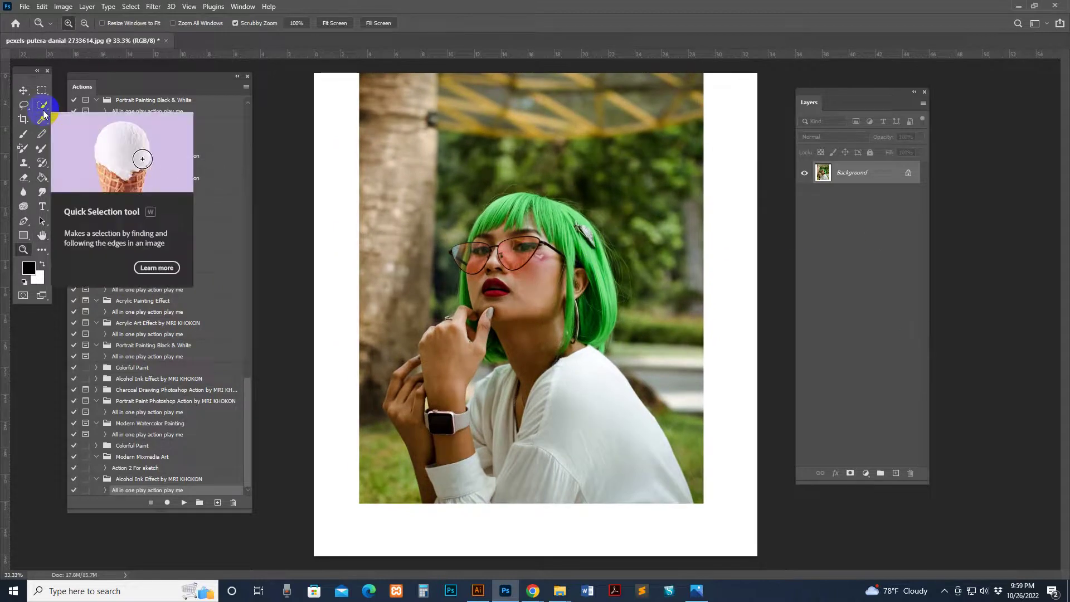
left_click_drag(806, 91, 777, 78)
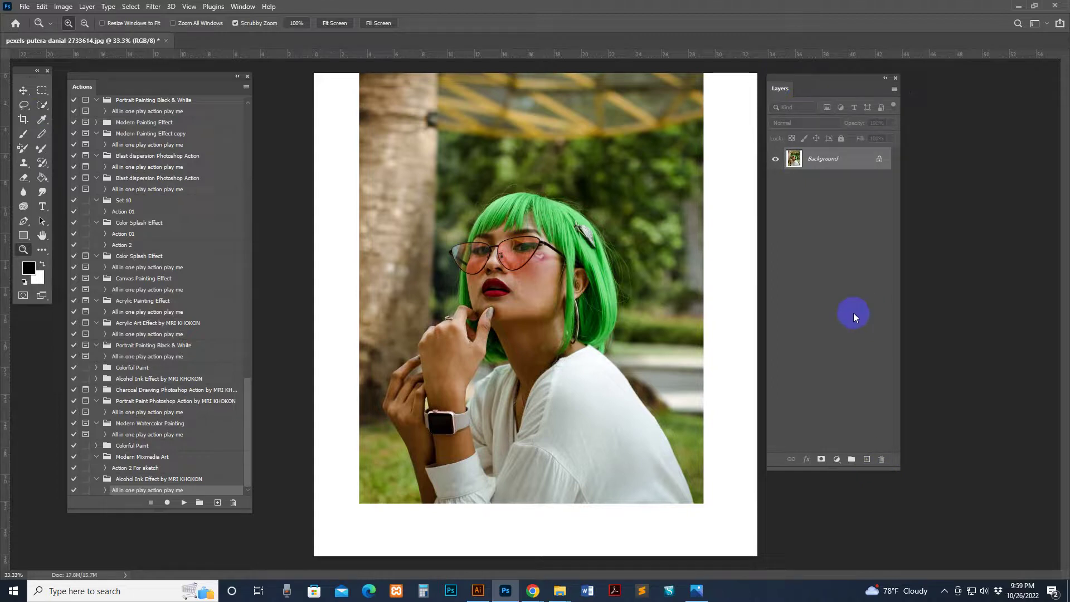
Step: Set the Brush tool to a soft round General brush with 0% hardness, and reduce its size below 800 px
left_click(24, 135)
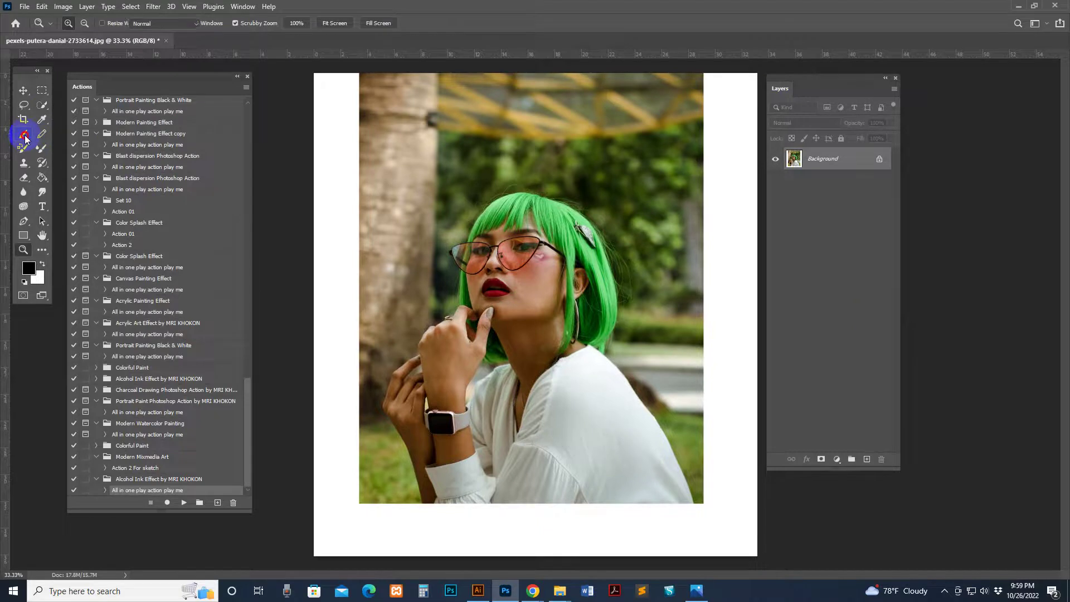
left_click(25, 138)
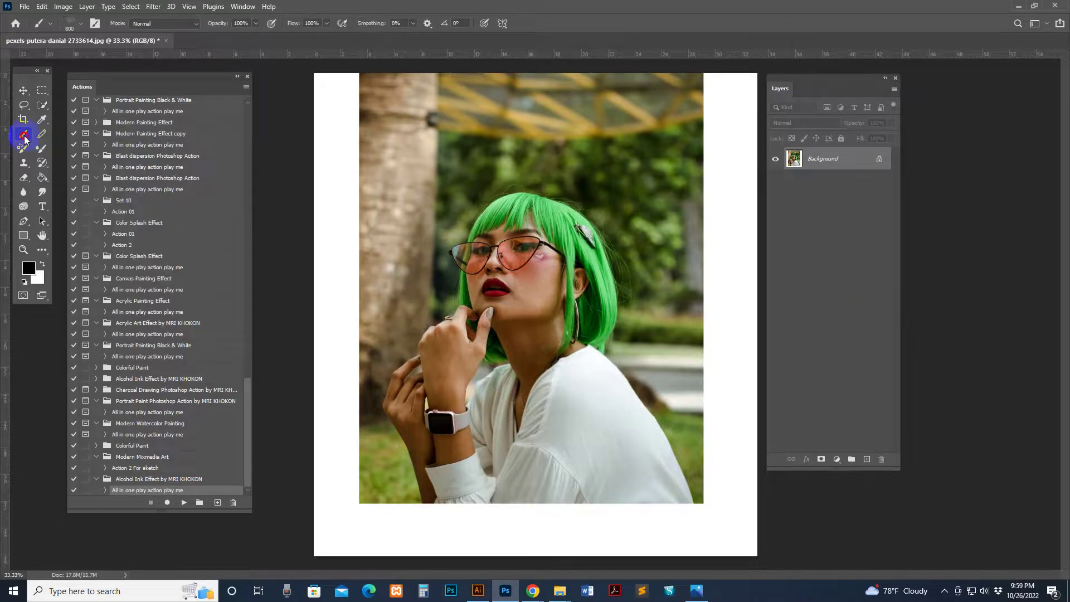
left_click(76, 24)
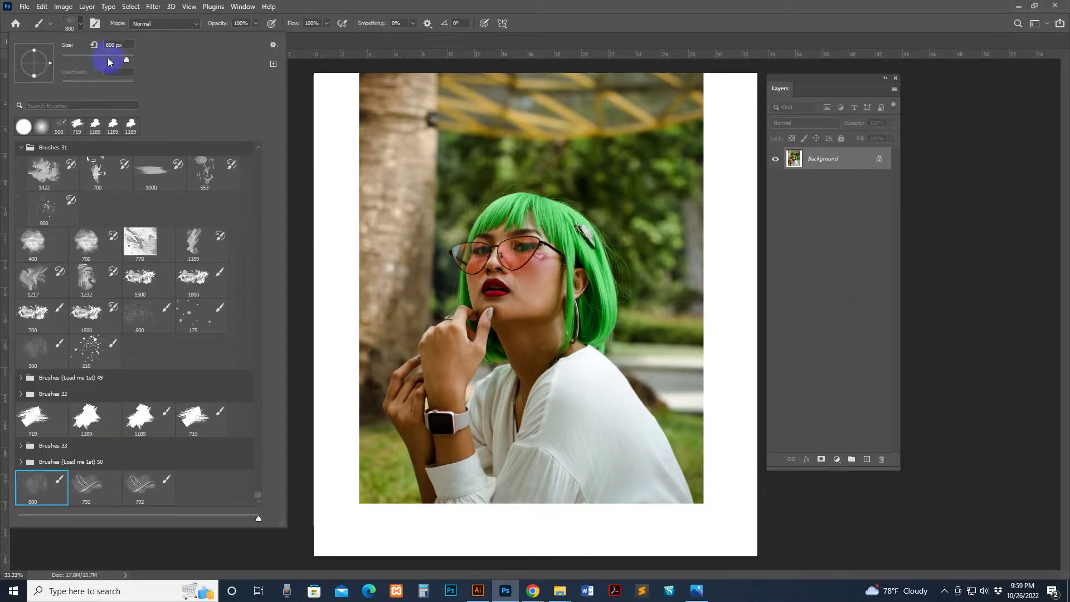
scroll(260, 153, "up", 15)
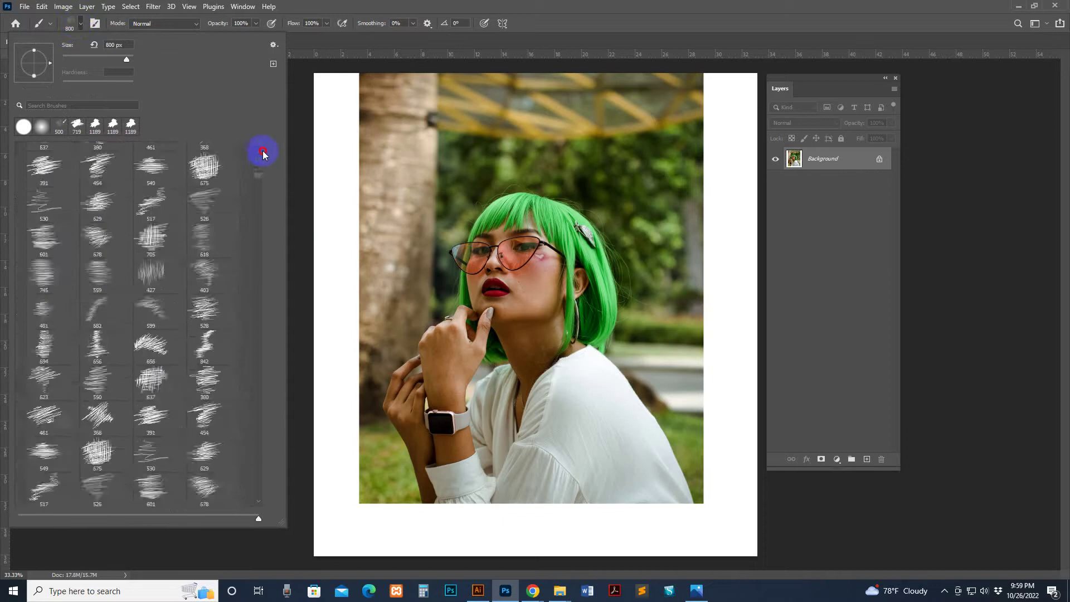
left_click(56, 149)
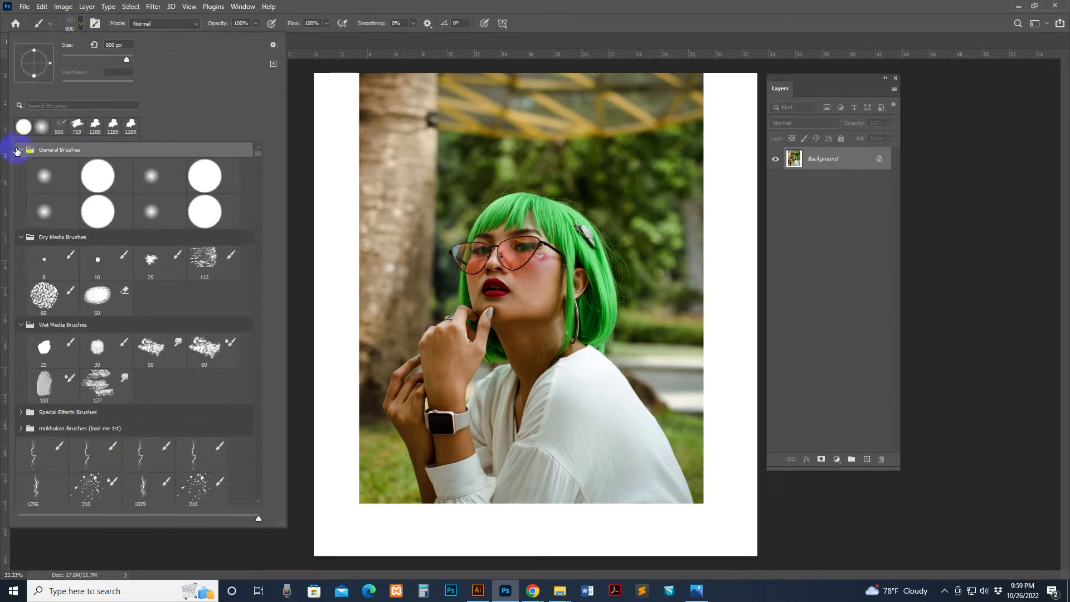
left_click(151, 212)
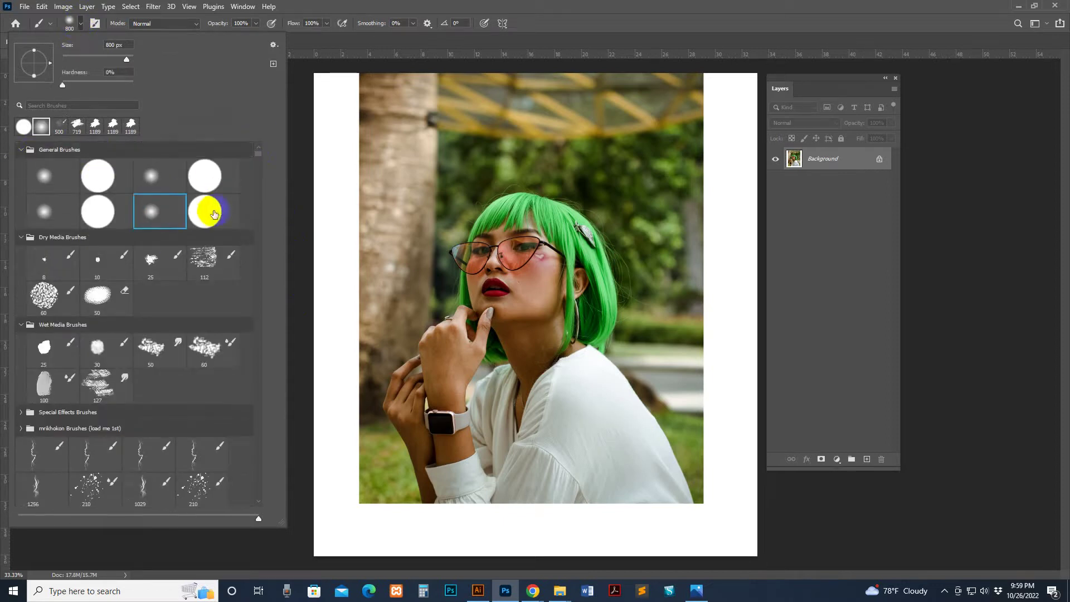
left_click(657, 33)
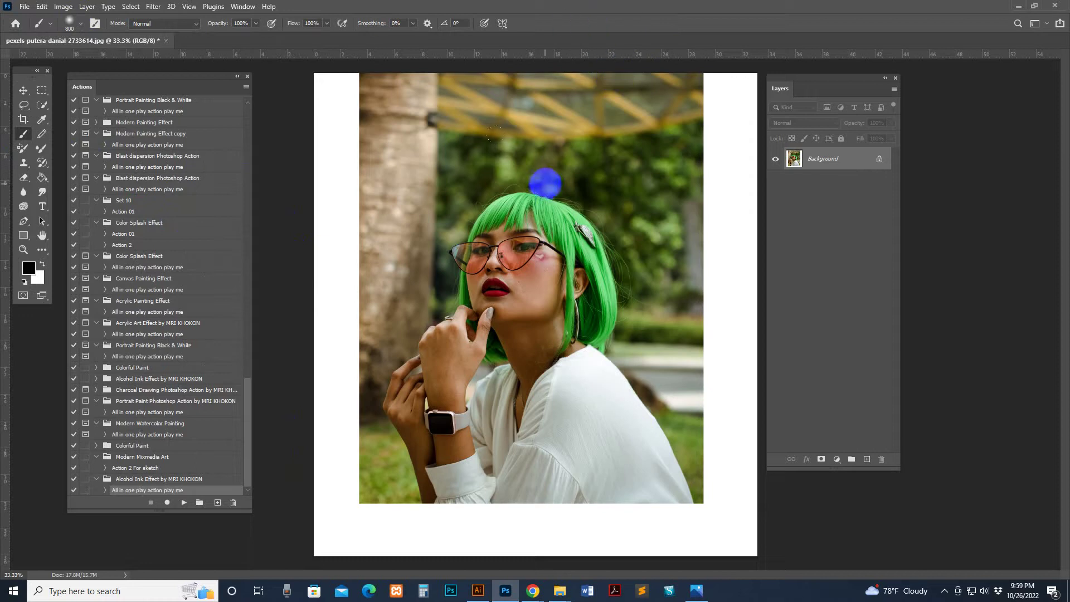
key("bracketleft")
key("bracketleft")
key("bracketleft")
mouse_move(42, 109)
left_mouse_down()
mouse_move(354, 201)
mouse_move(457, 217)
left_mouse_up()
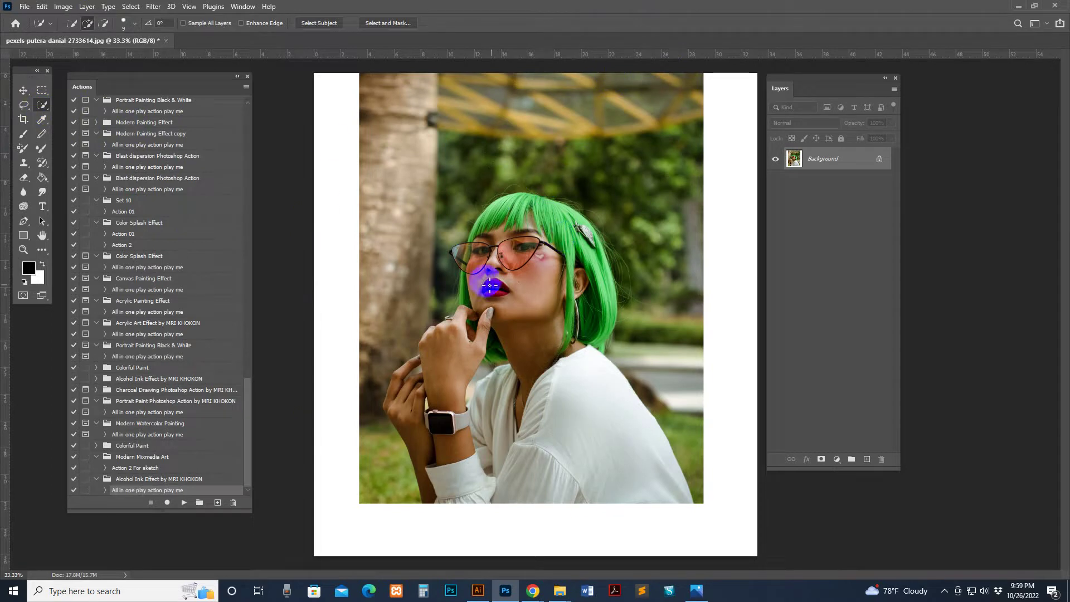
left_click(322, 22)
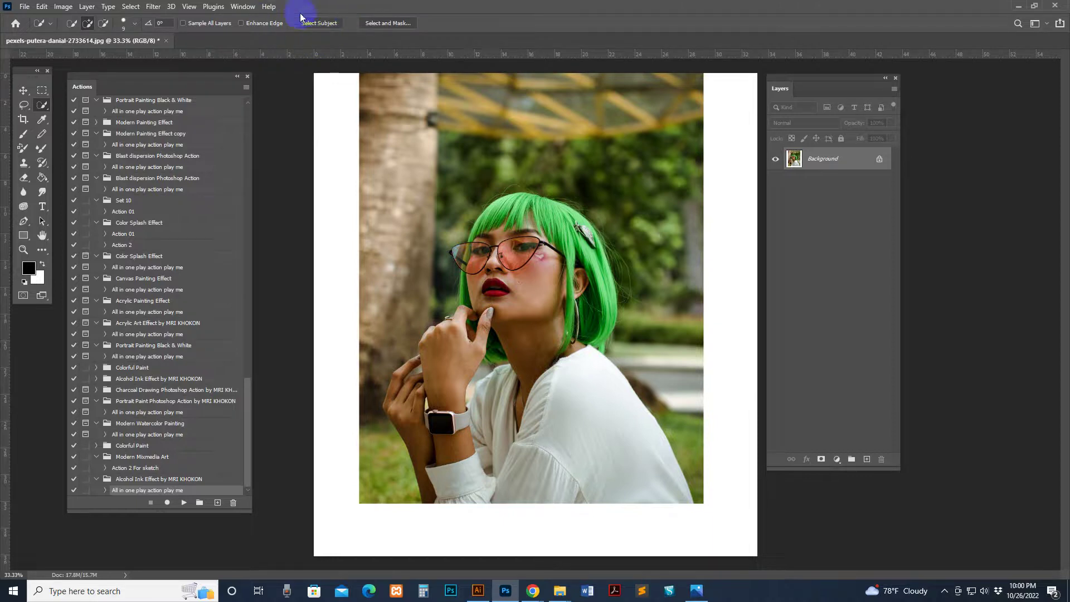
right_click(43, 106)
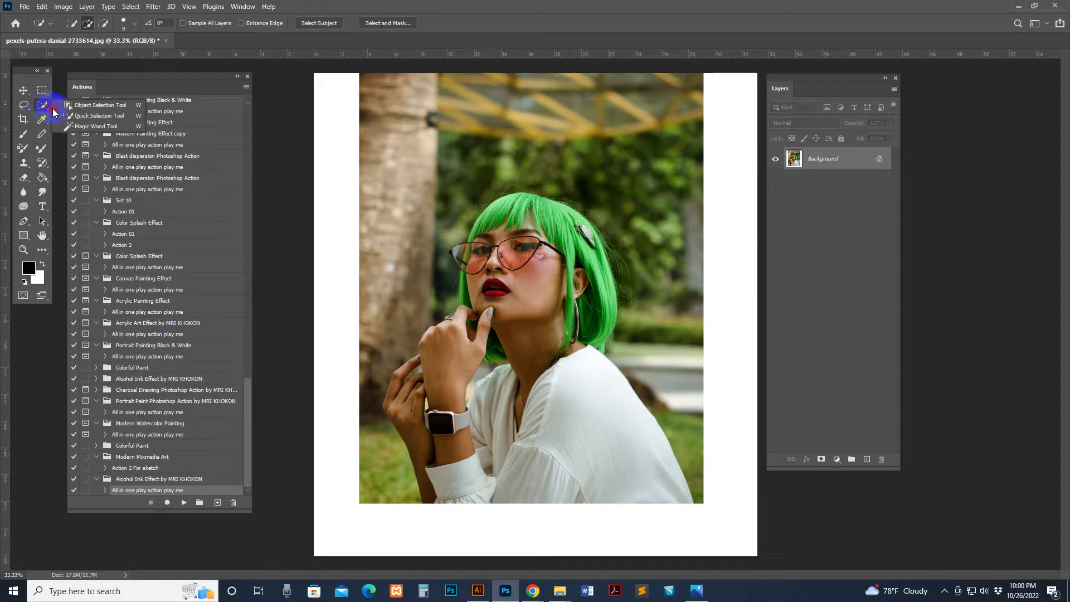
left_click(89, 115)
mouse_move(550, 234)
left_mouse_down()
mouse_move(580, 374)
mouse_move(496, 219)
mouse_move(488, 269)
mouse_move(570, 225)
left_mouse_up()
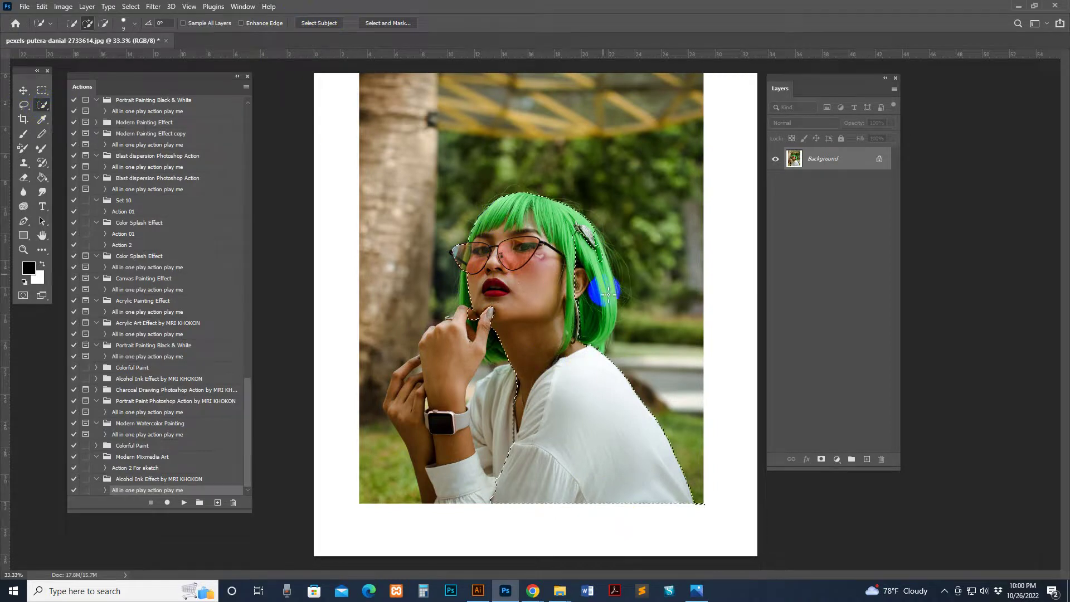
key("ctrl+d")
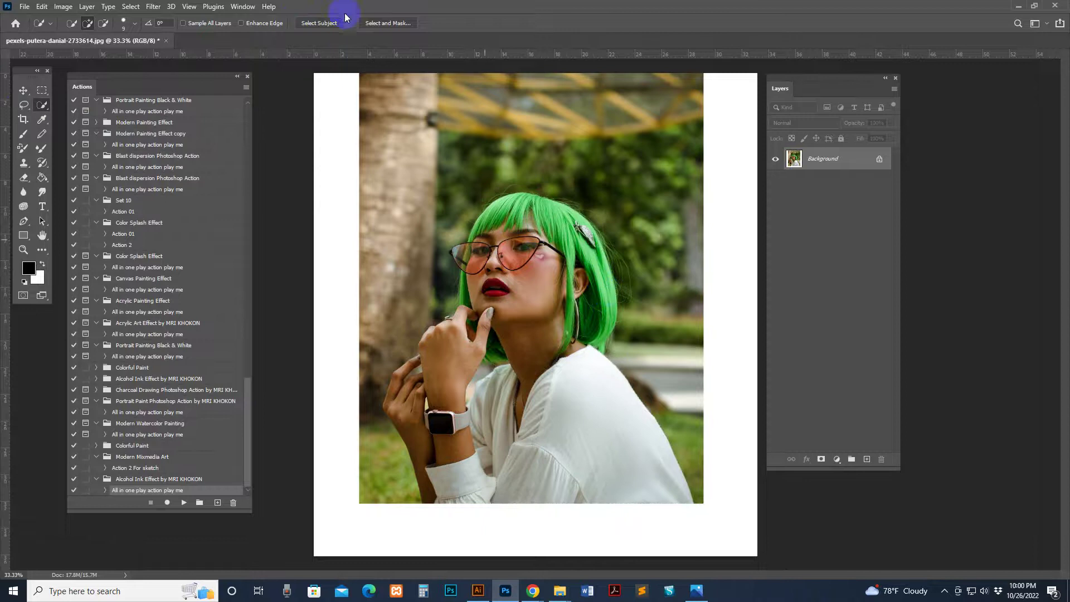
Step: Select the whole woman with the Quick Selection tool, including her hair, glasses, hands, watch and white blouse
right_click(43, 106)
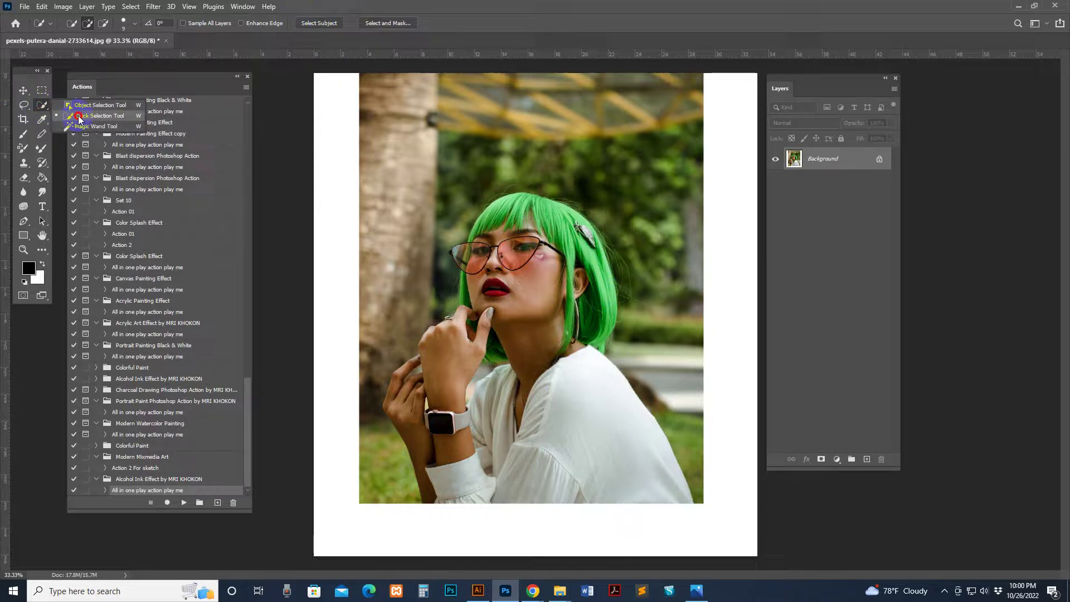
left_click(79, 116)
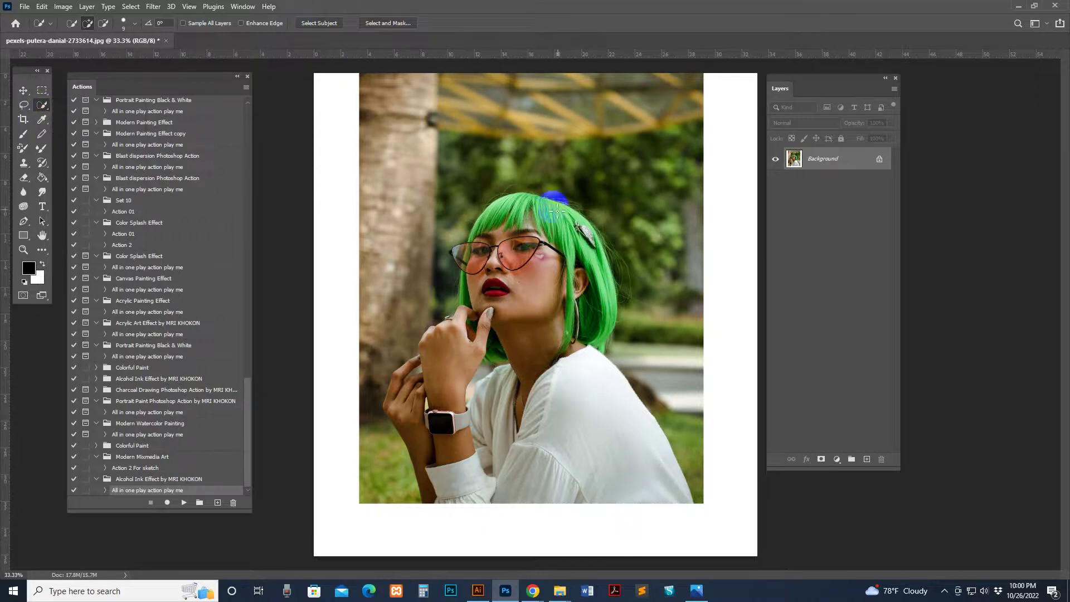
right_click(44, 107)
left_click(93, 118)
key("ctrl+plus")
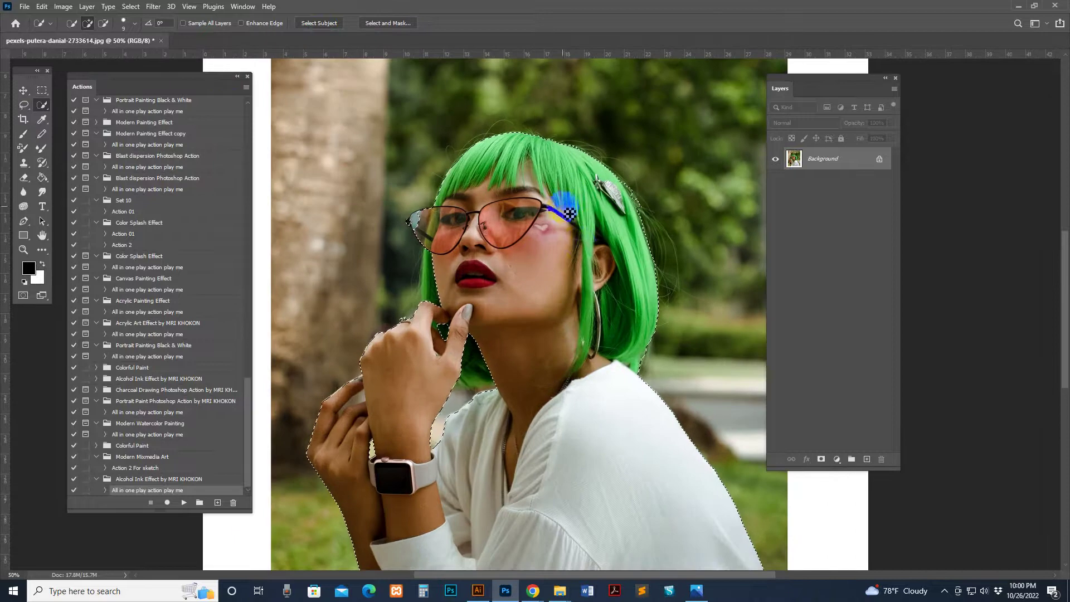
Step: Add a new layer above the Background and name it "brush", keeping the woman selected
left_click(867, 459)
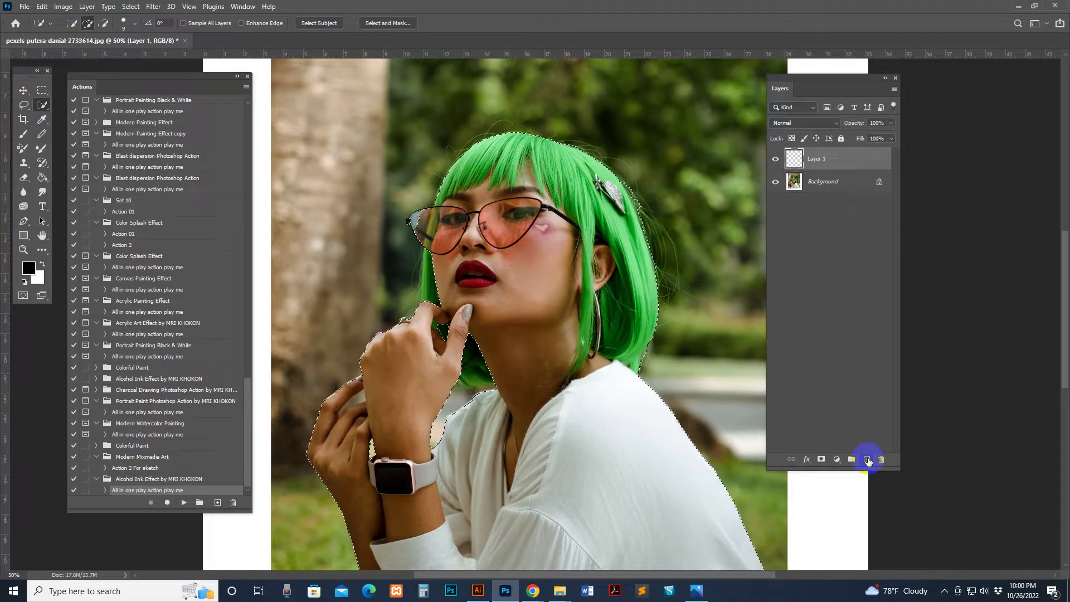
left_click(820, 158)
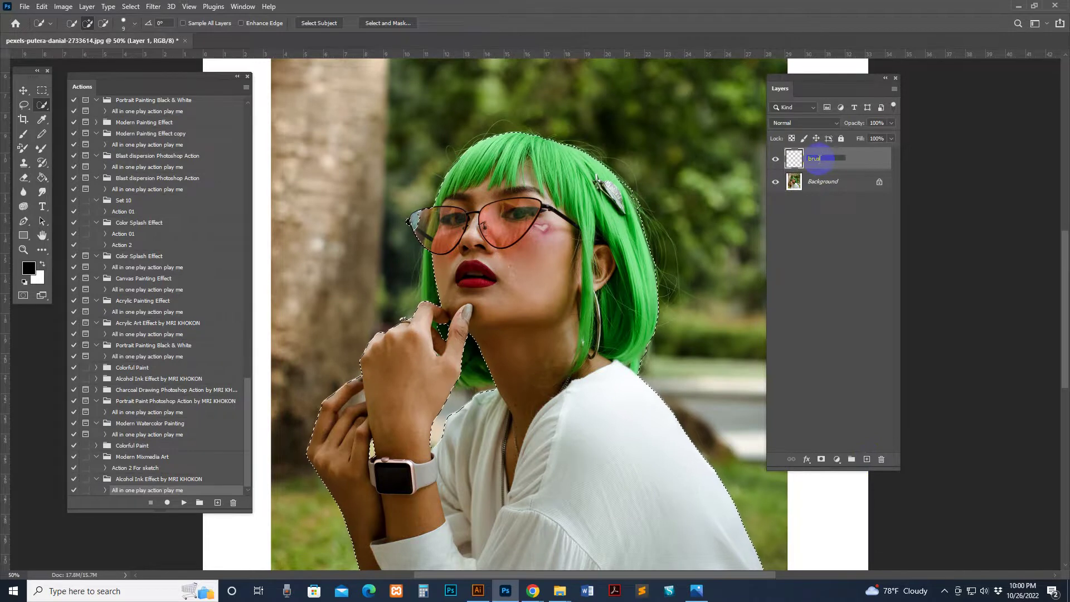
left_click(871, 158)
key("Return")
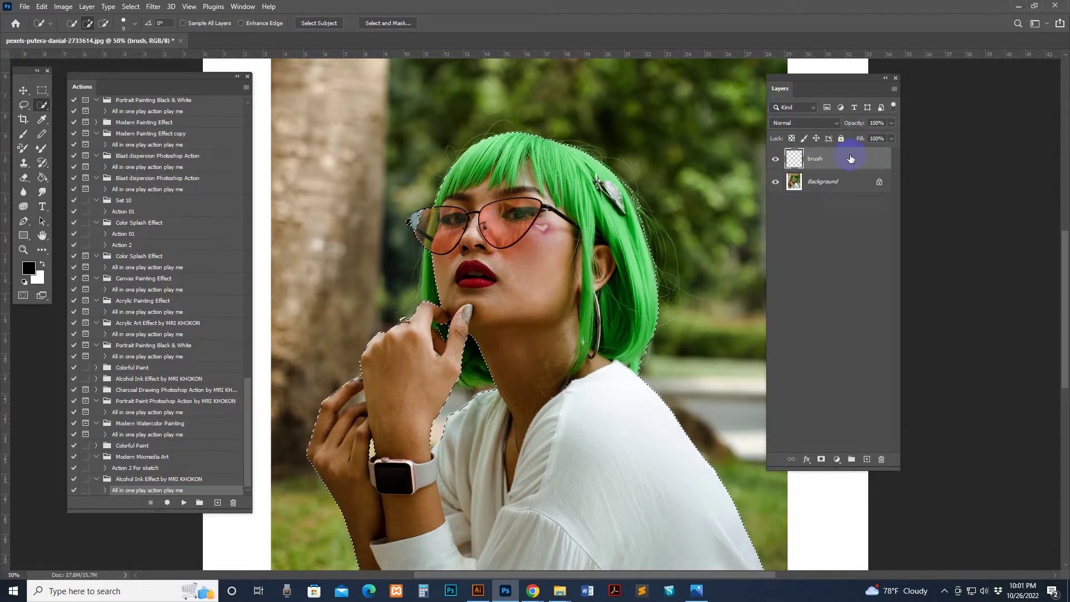
scroll(639, 390, "down", 3)
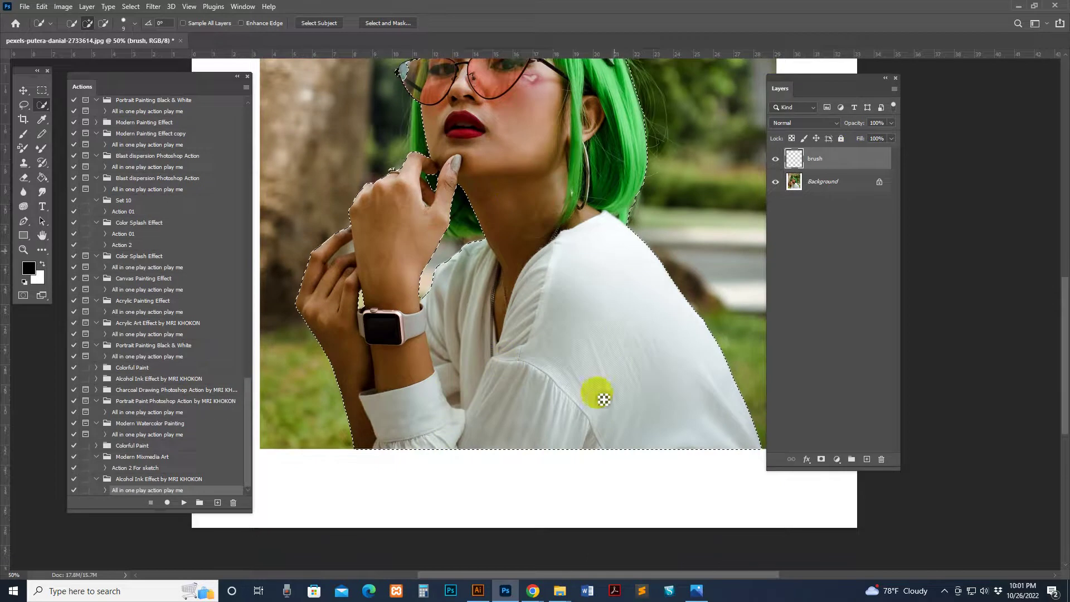
Step: Choose the Paint Bucket tool and set the foreground color to pure red, ff0000
left_click_drag(604, 262, 606, 332)
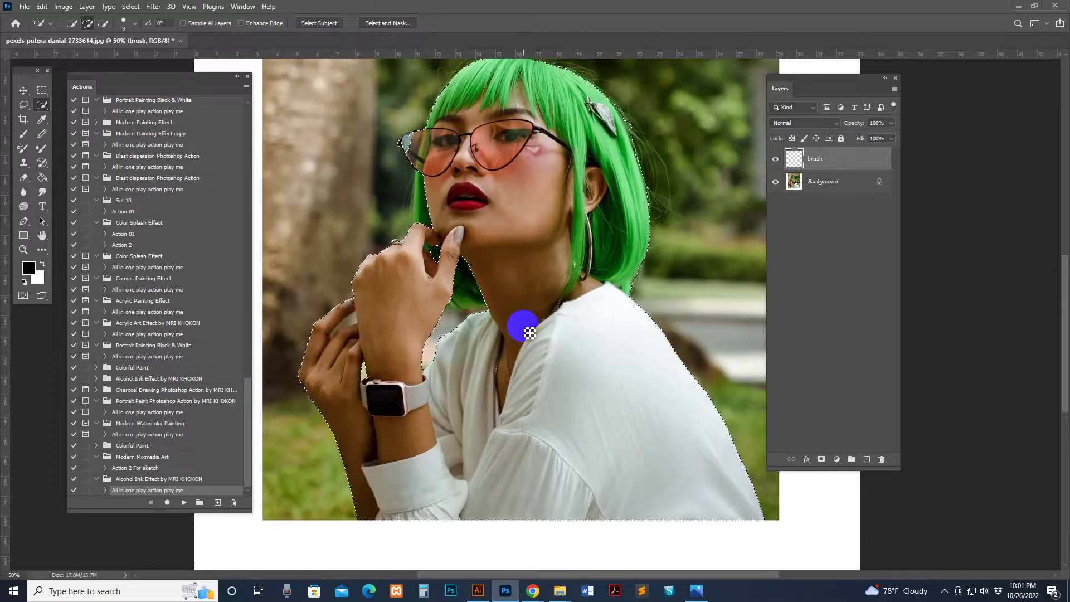
left_click(45, 179)
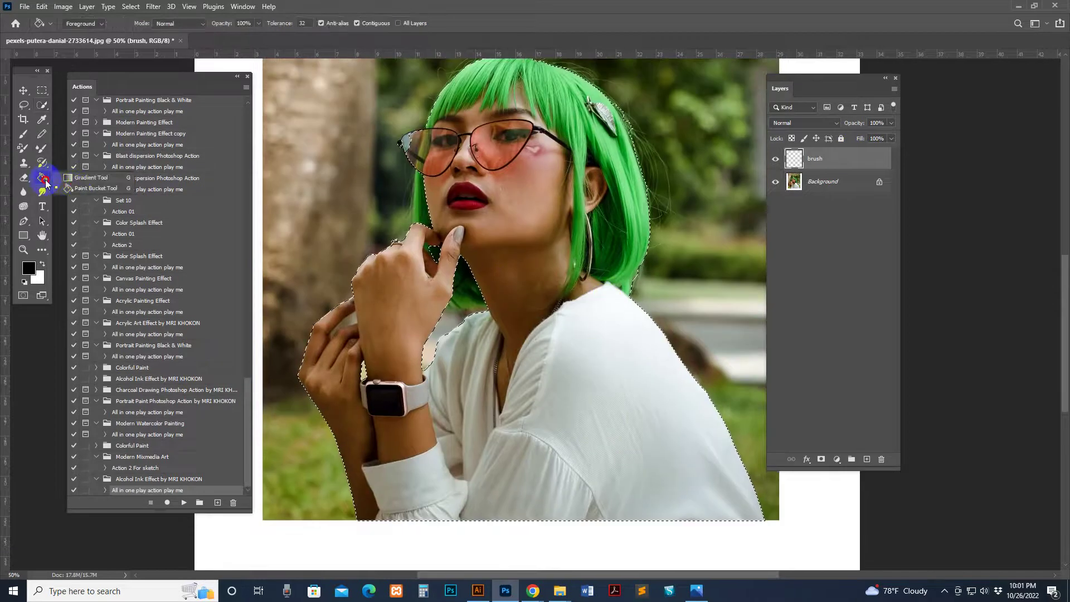
left_click(81, 186)
left_click(29, 268)
left_click(900, 135)
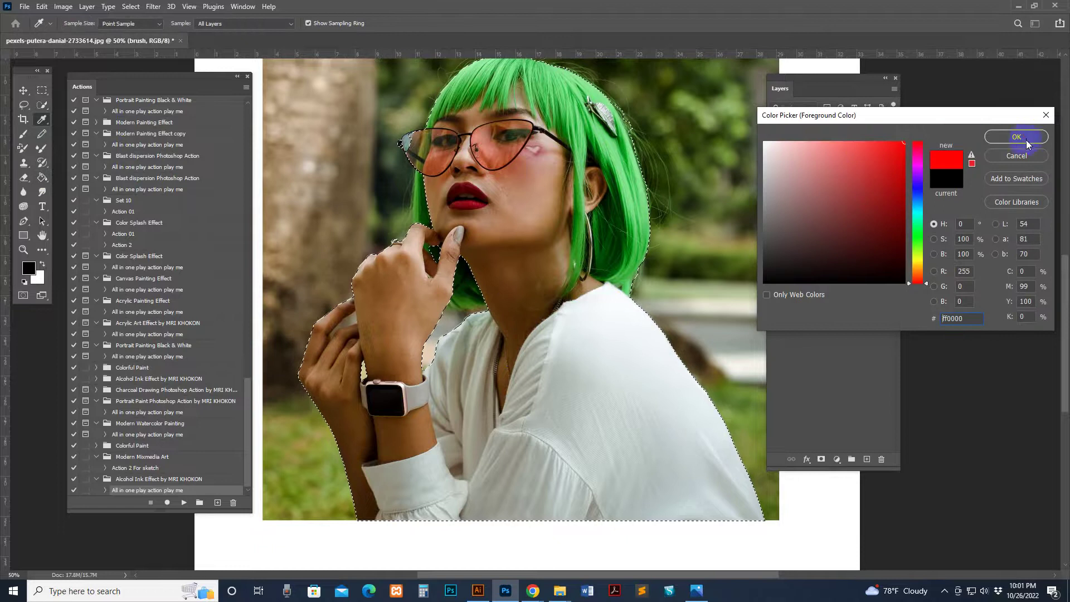
left_click(1014, 138)
Step: Try filling the selected woman with solid red on the "brush" layer, and hide that layer
left_click(564, 283)
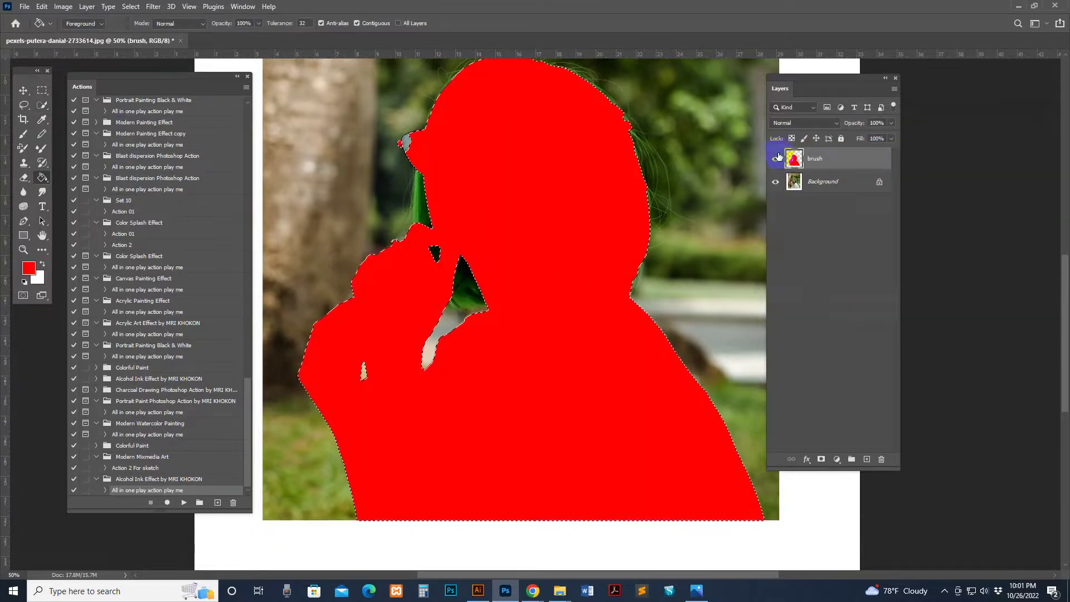
key("ctrl+z")
left_click(523, 349)
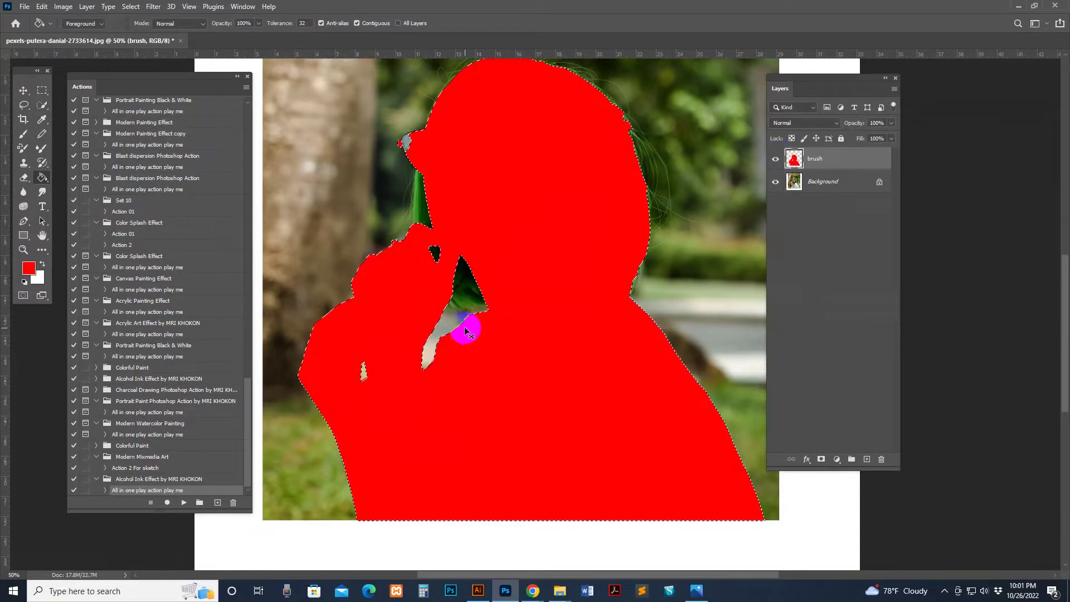
key("ctrl+comma")
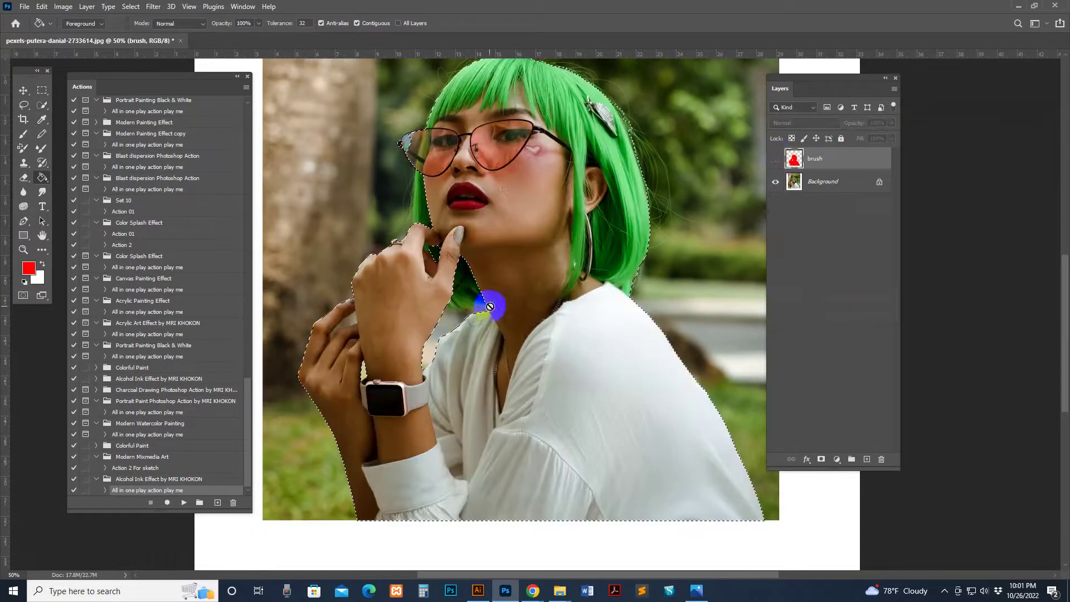
Step: Switch to the Brush tool with a 300 px soft round General brush at 0% hardness
left_click(24, 135)
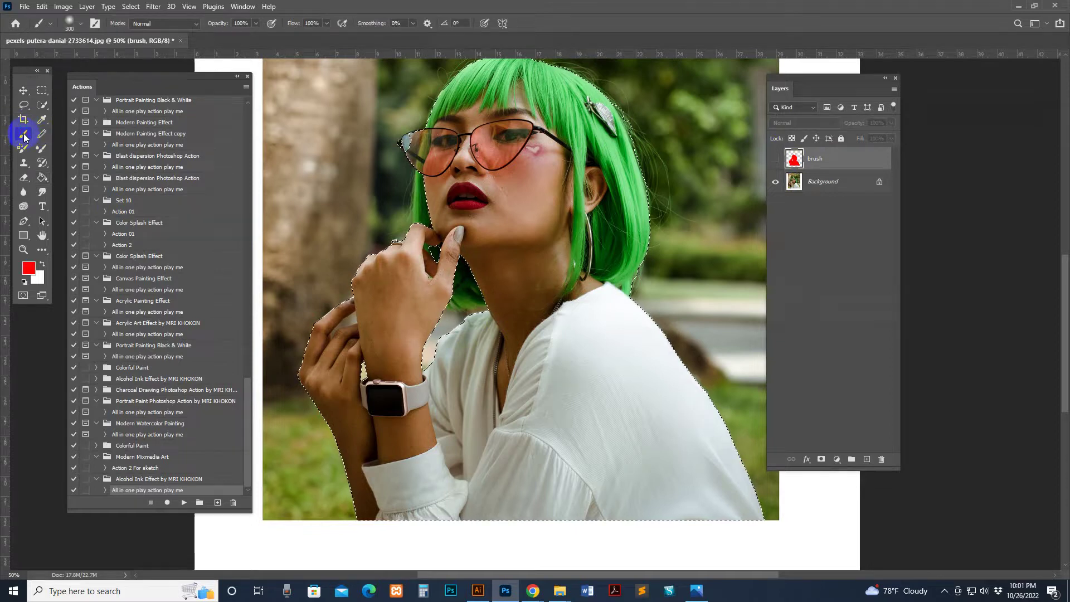
left_click(81, 23)
left_click(157, 211)
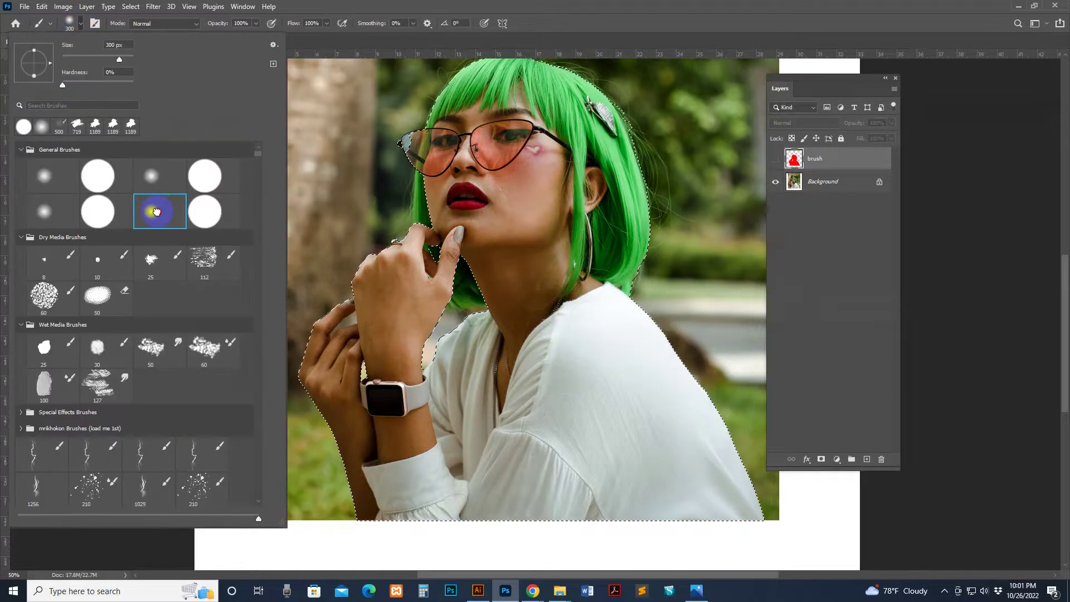
key("Return")
Step: Undo the red fill on the "brush" layer and paint the woman's head, raised hand and upper blouse red within the selection
left_click(776, 160)
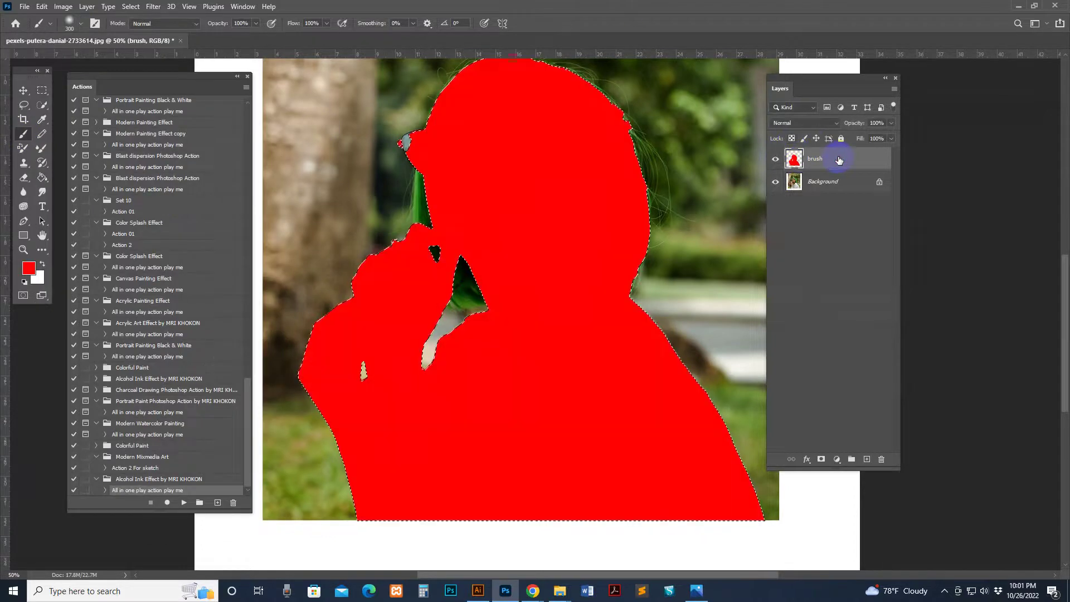
key("ctrl+z")
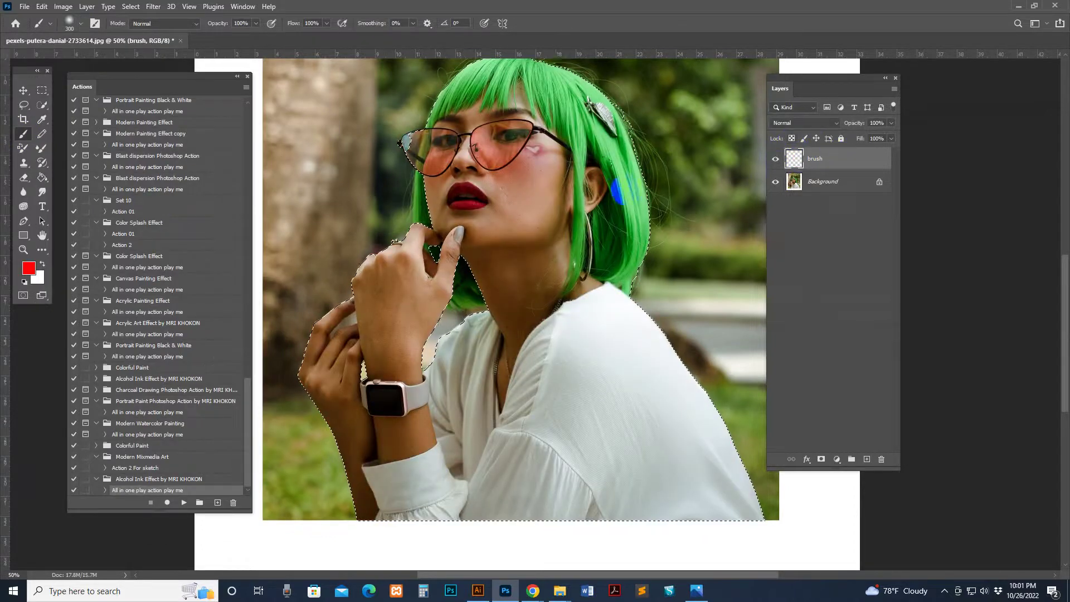
left_click_drag(572, 194, 567, 224)
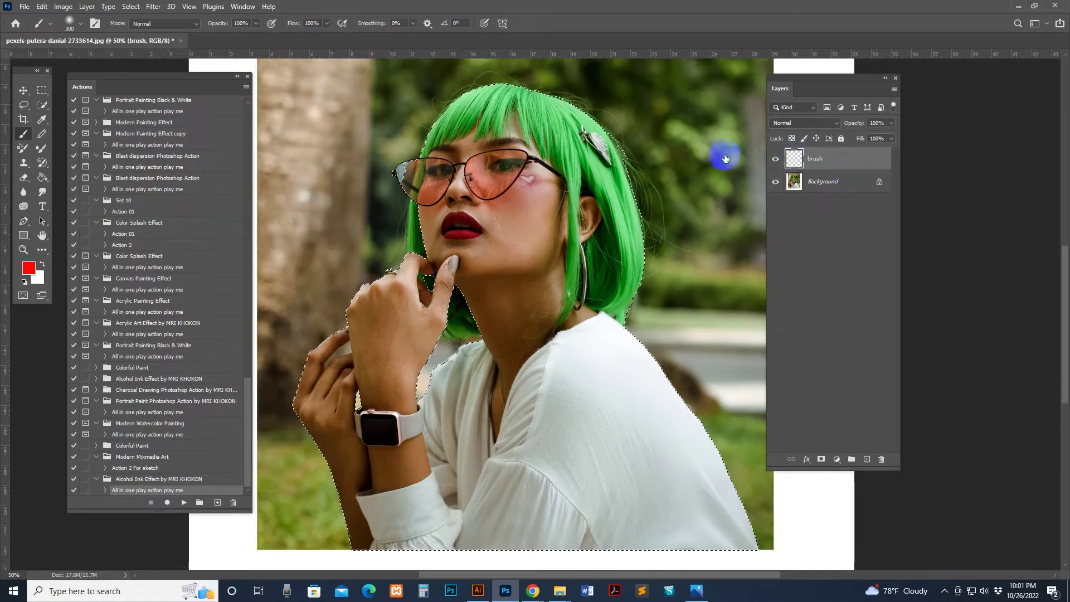
mouse_move(513, 172)
left_mouse_down()
mouse_move(529, 135)
mouse_move(411, 261)
mouse_move(437, 150)
mouse_move(591, 138)
mouse_move(637, 247)
mouse_move(579, 218)
mouse_move(573, 288)
mouse_move(549, 161)
mouse_move(536, 242)
mouse_move(508, 212)
mouse_move(495, 359)
mouse_move(428, 251)
mouse_move(429, 306)
mouse_move(430, 246)
mouse_move(395, 305)
mouse_move(390, 268)
mouse_move(425, 192)
mouse_move(419, 119)
mouse_move(435, 197)
mouse_move(496, 323)
mouse_move(478, 343)
mouse_move(545, 367)
mouse_move(544, 399)
mouse_move(647, 348)
mouse_move(662, 391)
mouse_move(542, 395)
mouse_move(649, 291)
mouse_move(615, 151)
mouse_move(507, 195)
mouse_move(538, 264)
mouse_move(526, 205)
mouse_move(432, 298)
mouse_move(439, 326)
mouse_move(443, 284)
mouse_move(374, 276)
mouse_move(371, 333)
mouse_move(378, 300)
mouse_move(394, 297)
mouse_move(394, 335)
mouse_move(406, 191)
mouse_move(461, 356)
mouse_move(515, 352)
mouse_move(594, 306)
mouse_move(642, 303)
mouse_move(635, 332)
mouse_move(584, 313)
mouse_move(573, 339)
mouse_move(550, 346)
mouse_move(615, 346)
mouse_move(691, 365)
mouse_move(628, 348)
mouse_move(588, 358)
mouse_move(488, 346)
mouse_move(461, 367)
mouse_move(459, 340)
mouse_move(545, 270)
left_mouse_up()
scroll(540, 262, "down", 3)
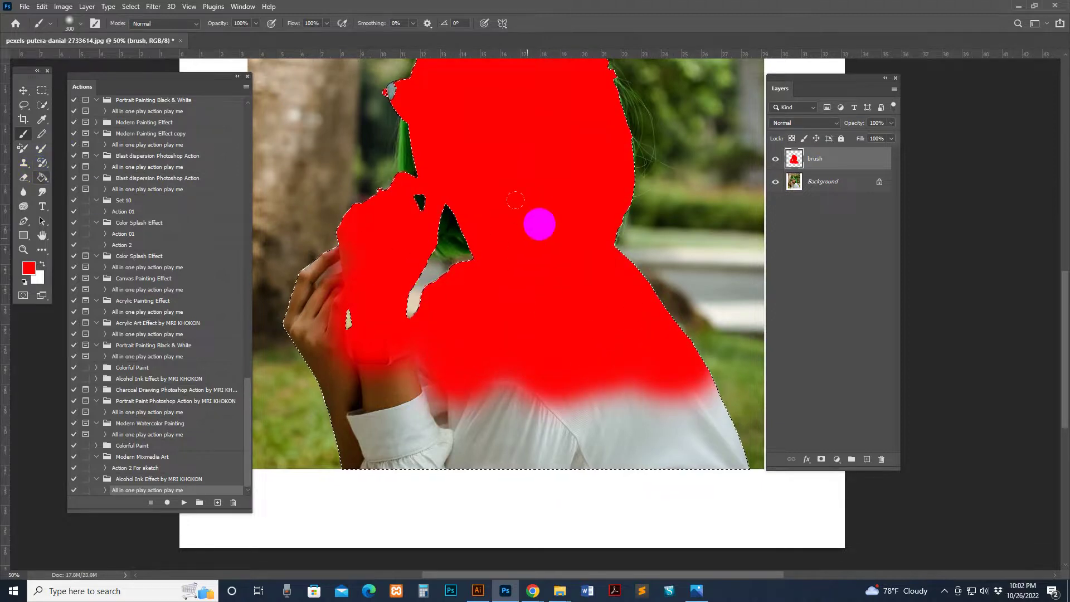
scroll(544, 270, "up", 3)
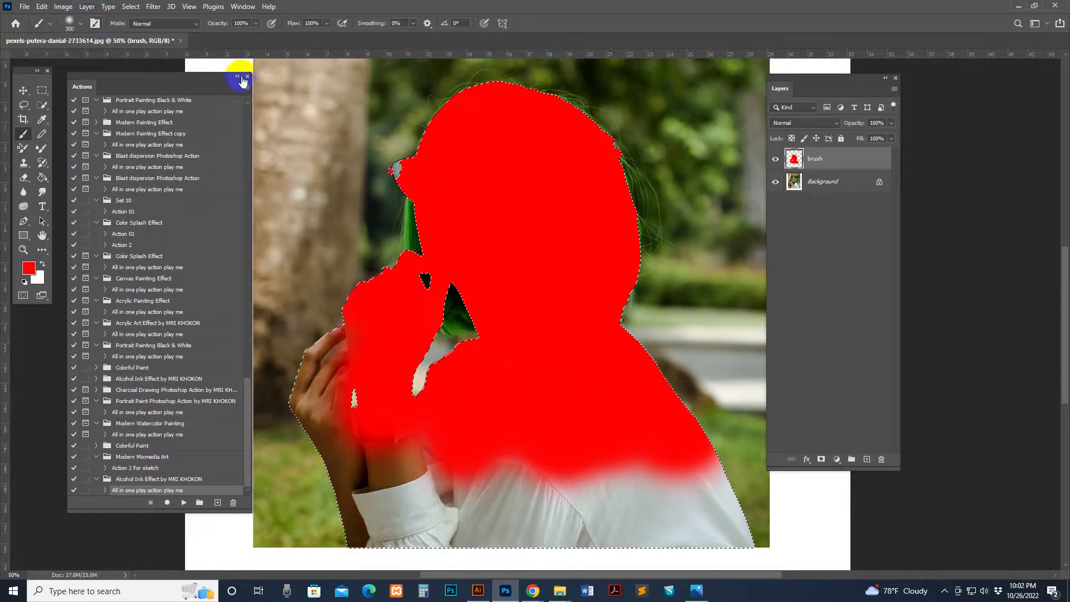
Step: Deselect the selection around the woman
left_click(129, 7)
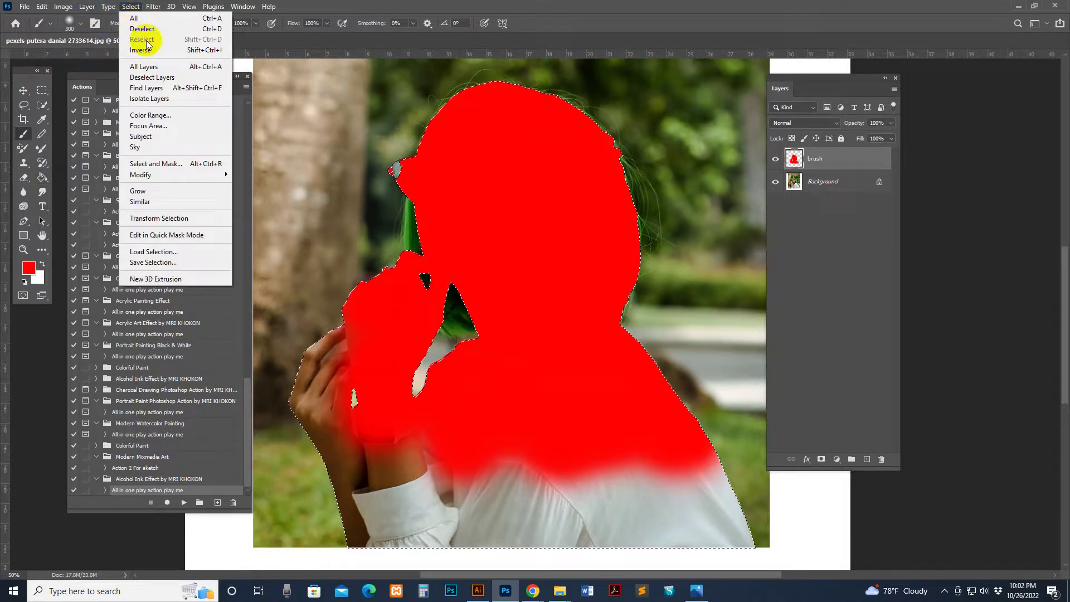
double_click(618, 7)
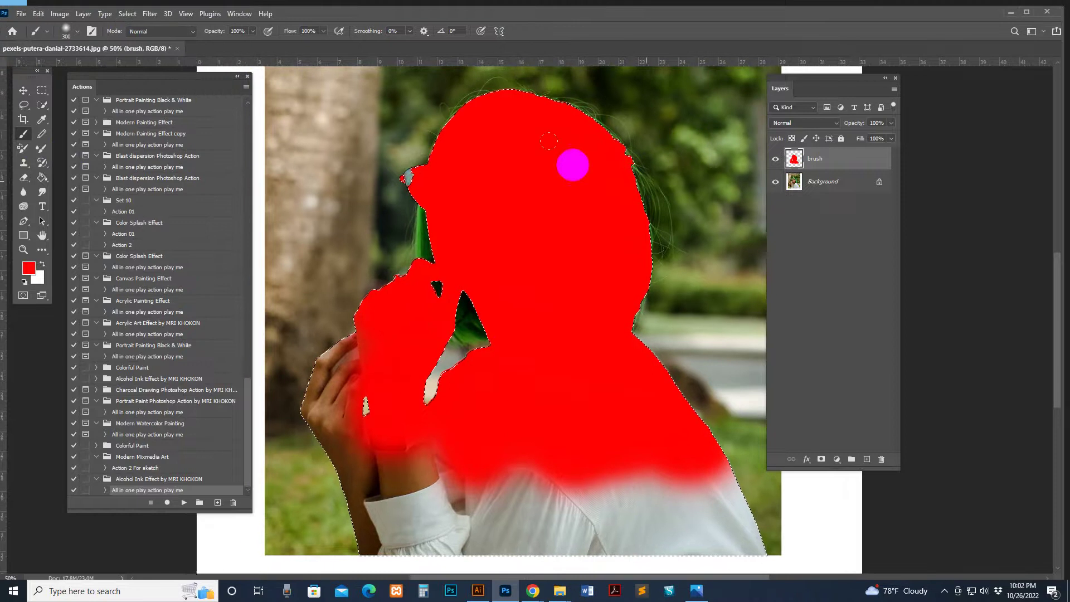
left_click(1026, 11)
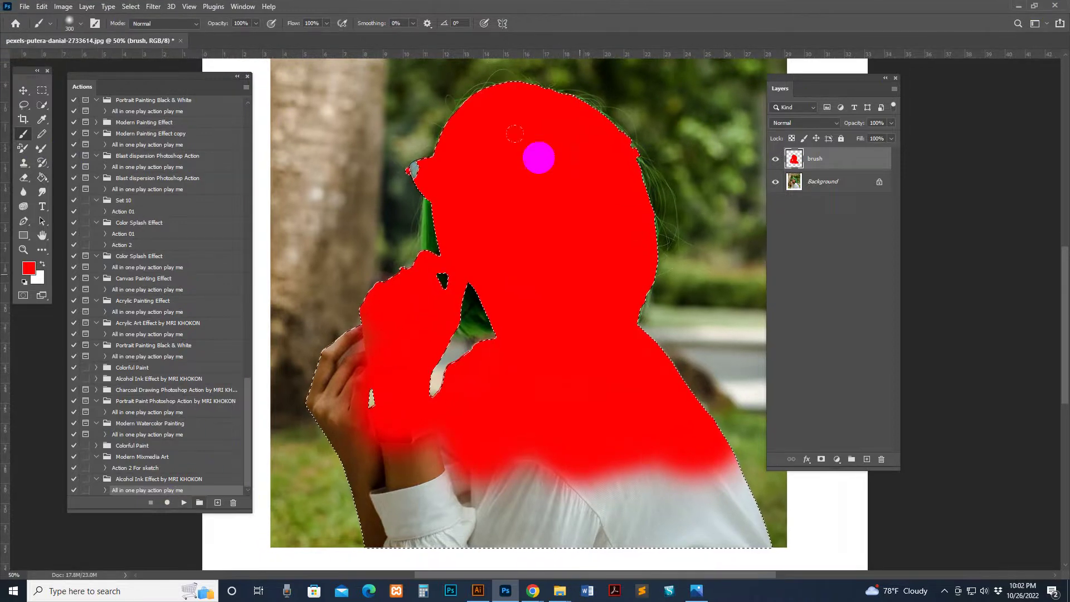
left_click(129, 7)
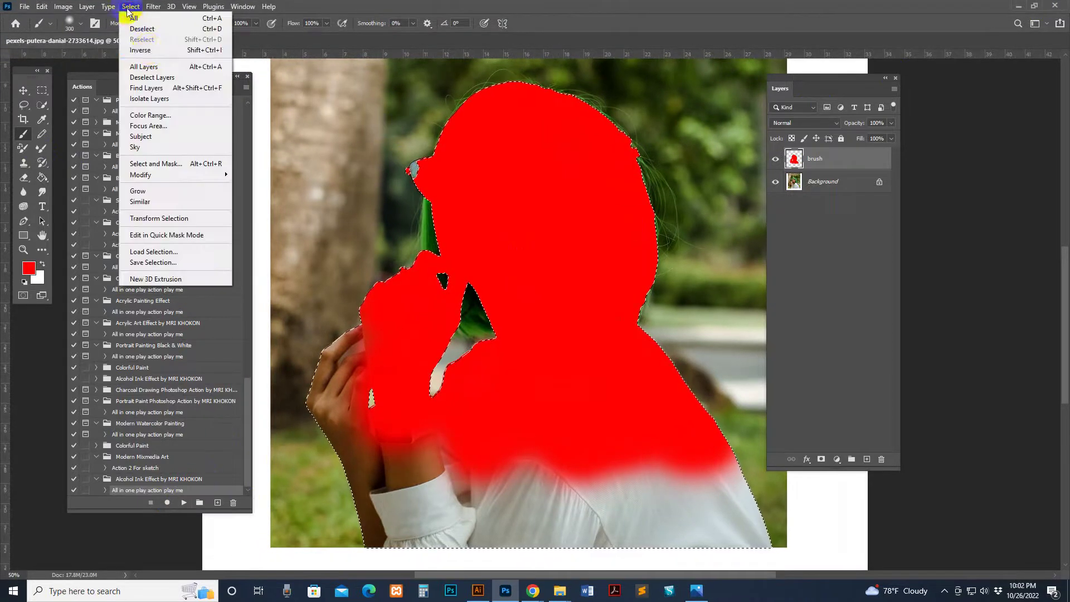
left_click(146, 29)
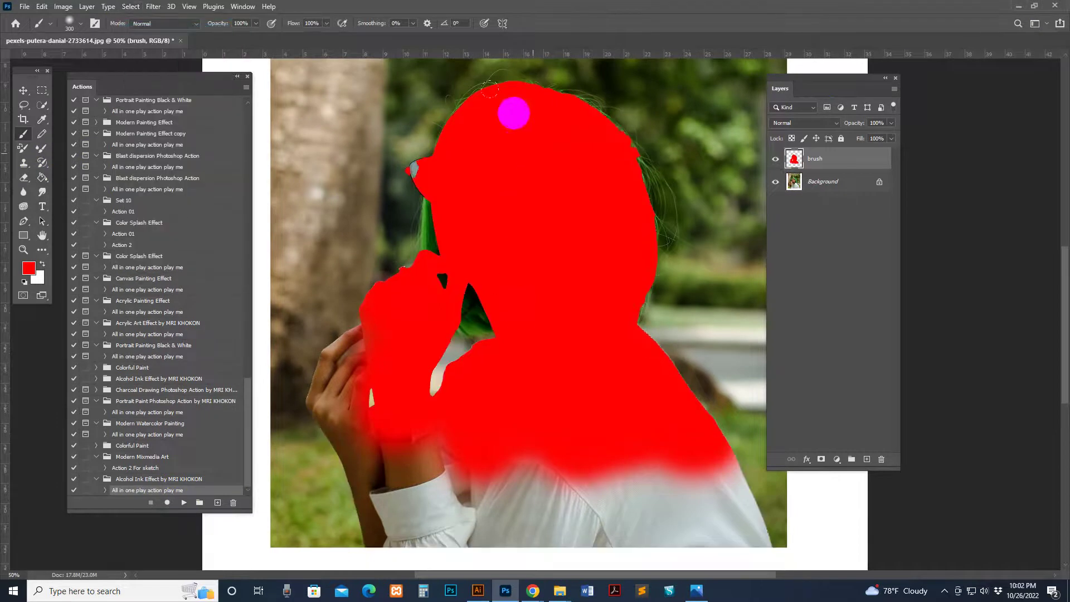
Step: Reduce the brush size to 40 px and paint red over the uncovered outer edge of the glasses on the "brush" layer
key("bracketleft")
key("bracketleft")
key("bracketleft")
key("bracketleft")
key("bracketleft")
key("bracketleft")
key("bracketleft")
key("bracketleft")
key("bracketleft")
key("bracketleft")
key("bracketleft")
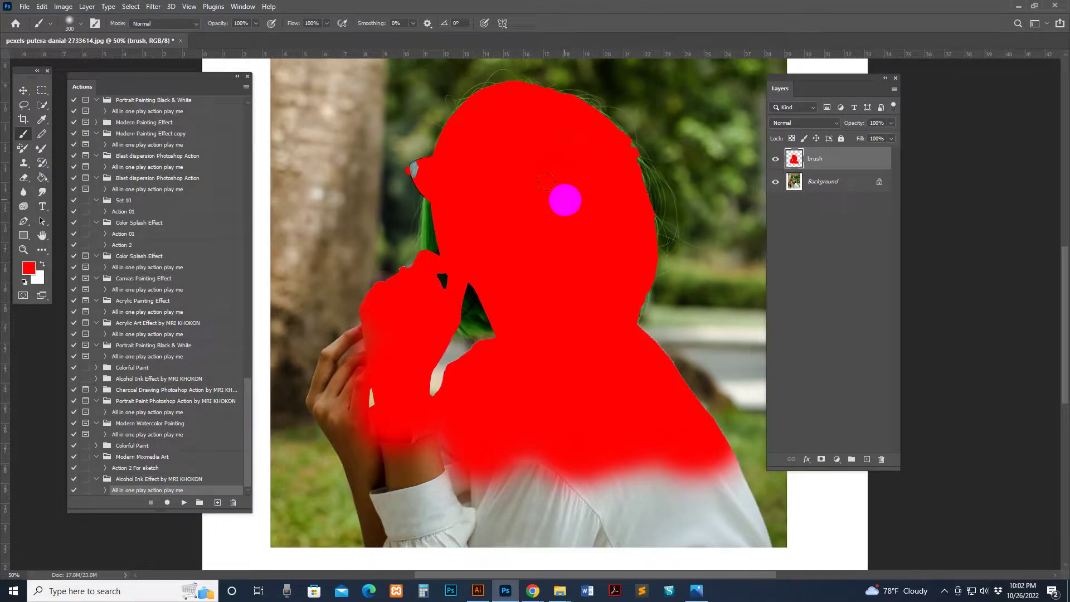
left_click(775, 159)
key("bracketleft")
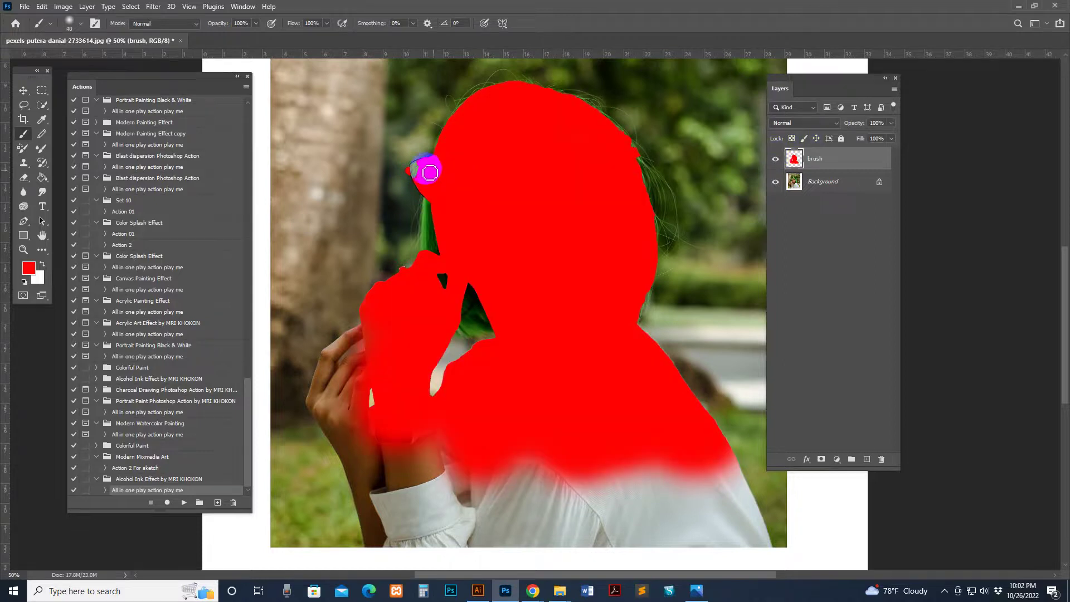
mouse_move(423, 167)
left_mouse_down()
mouse_move(435, 162)
mouse_move(420, 173)
left_mouse_up()
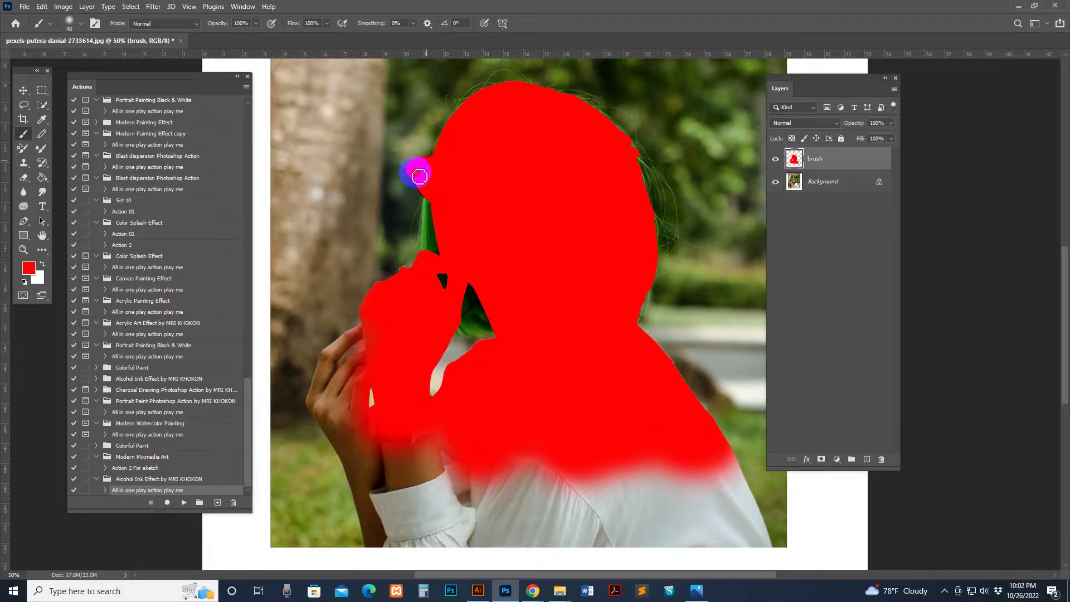
left_click(775, 159)
left_click(775, 158)
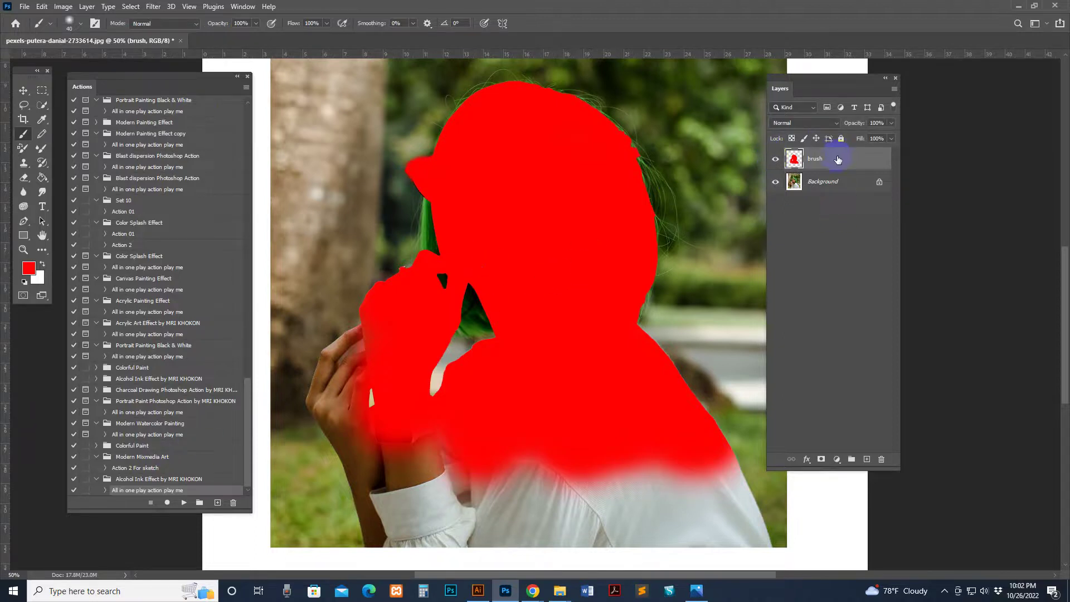
Step: Run the "All in one play action play me" action from the Alcohol Ink Effect set
left_click(184, 504)
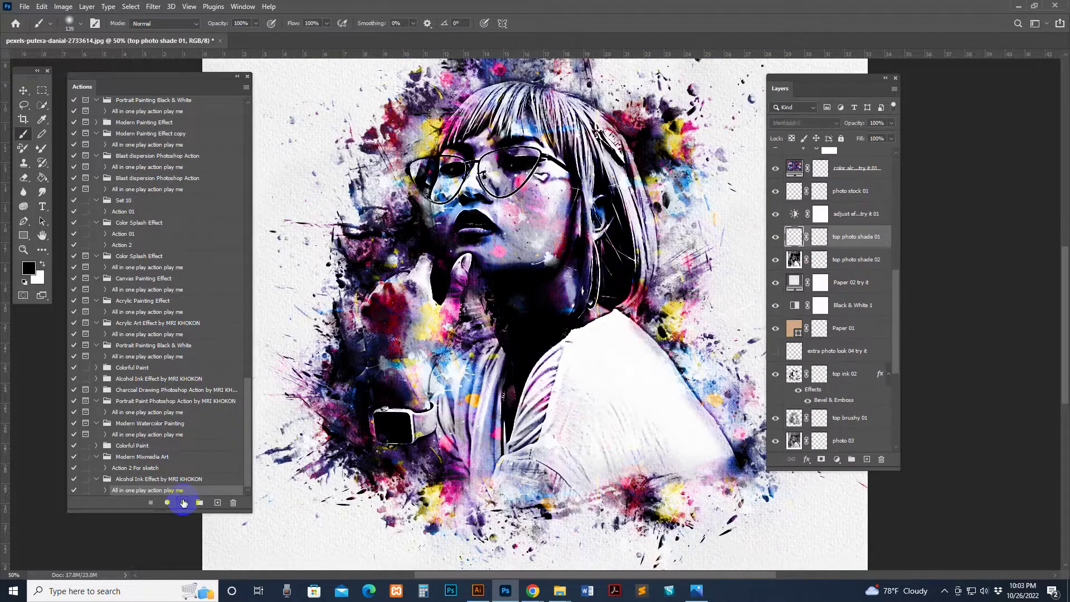
left_click(184, 503)
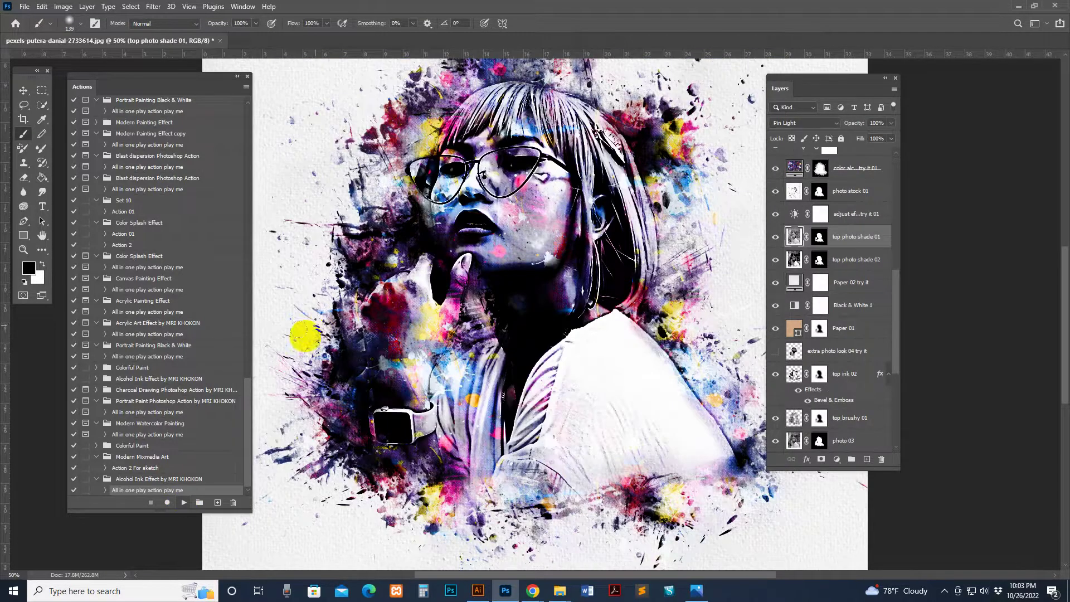
Step: Move the Layers list away from the artwork, enlarge it, and select the "photo 03" layer
left_click_drag(808, 91, 892, 98)
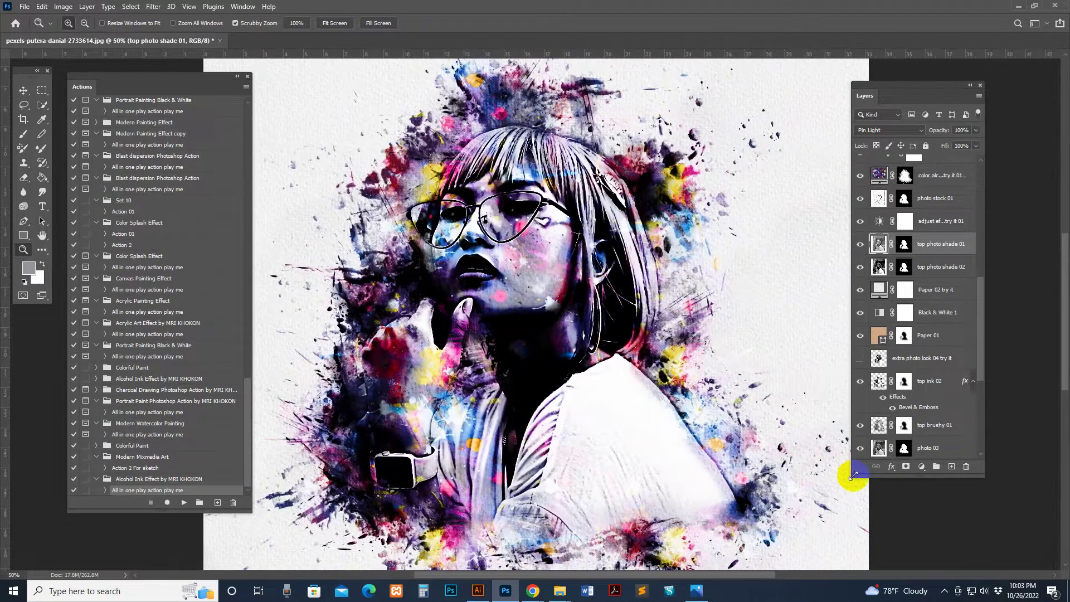
left_click_drag(852, 475, 793, 507)
scroll(893, 401, "down", 5)
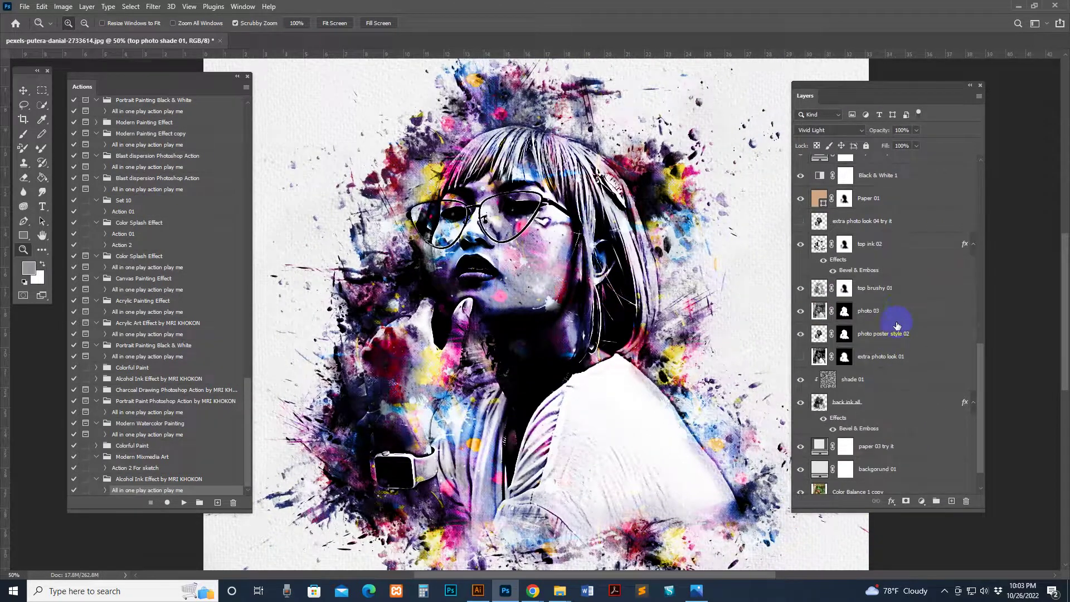
left_click(892, 312)
scroll(908, 223, "up", 9)
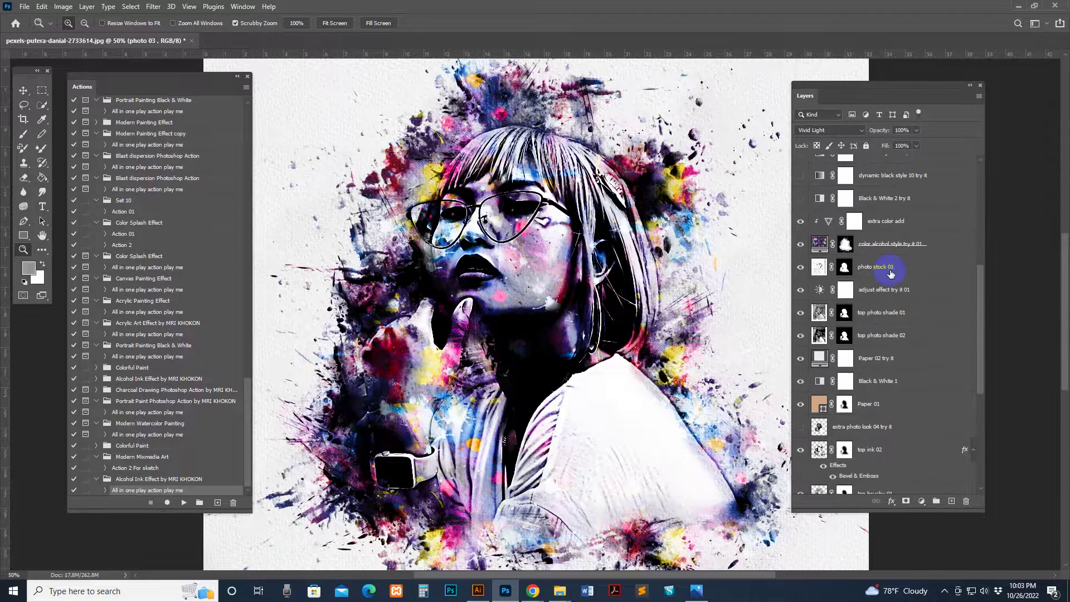
Step: Preview the "dynamic black style 10 try it" and "Black & White 2 try it" layers in turn, hiding each again
left_click(926, 269)
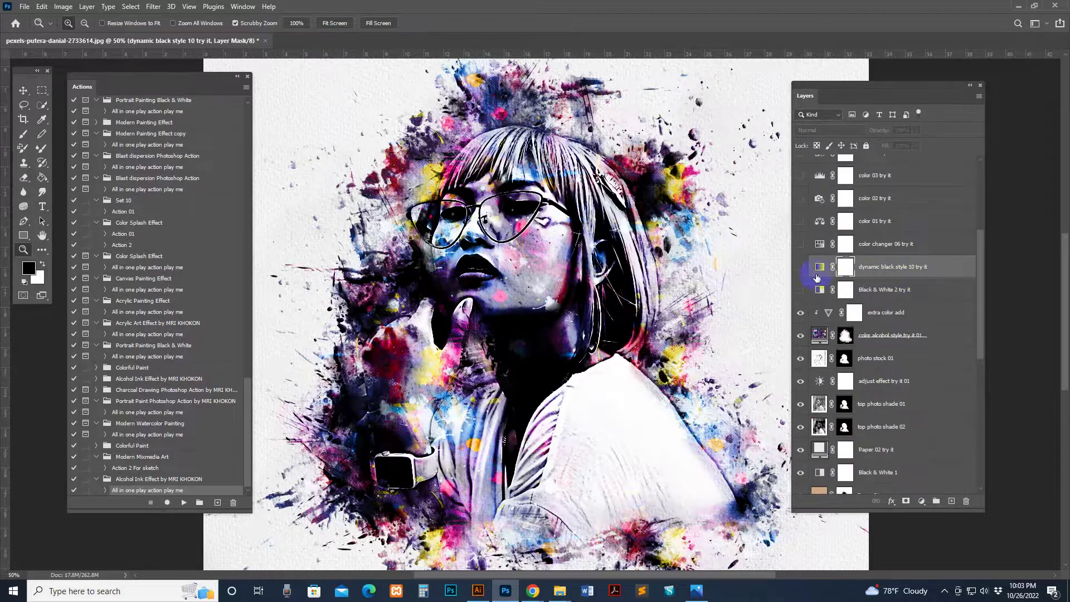
left_click(801, 269)
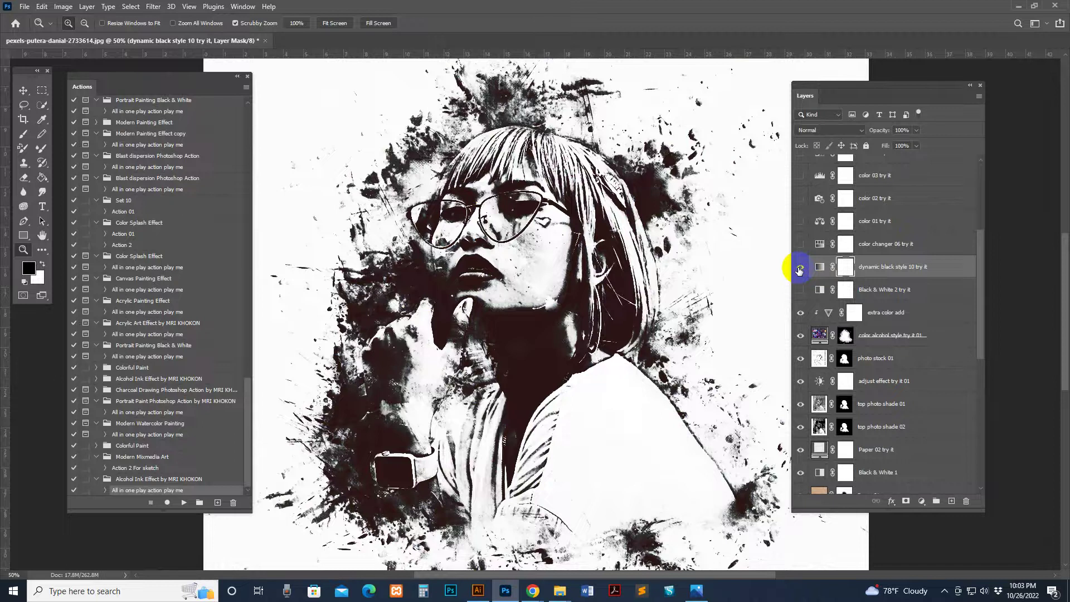
left_click_drag(800, 269, 801, 295)
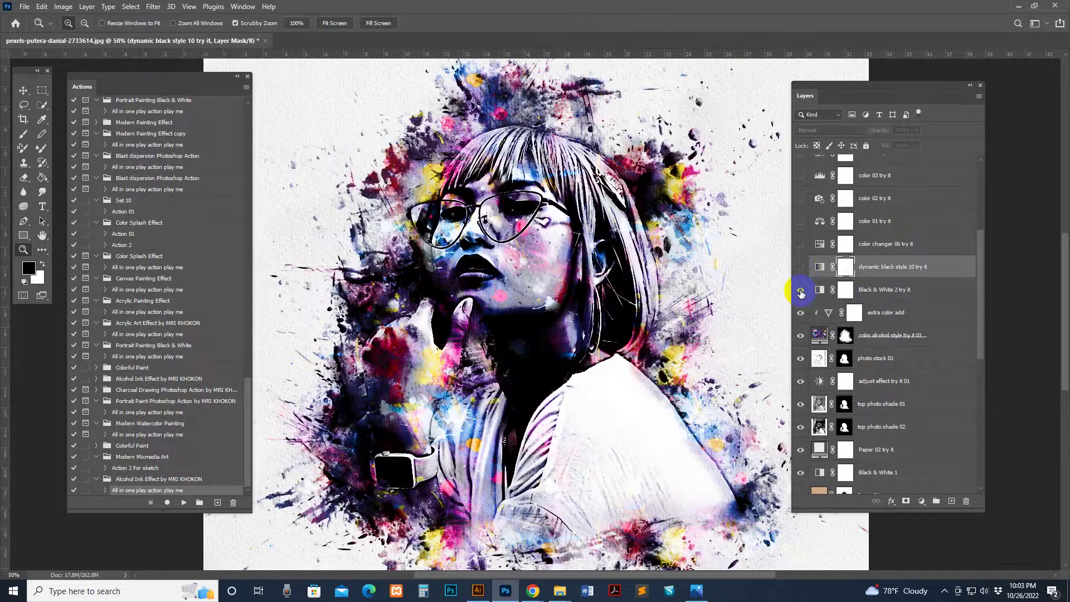
left_click(801, 291)
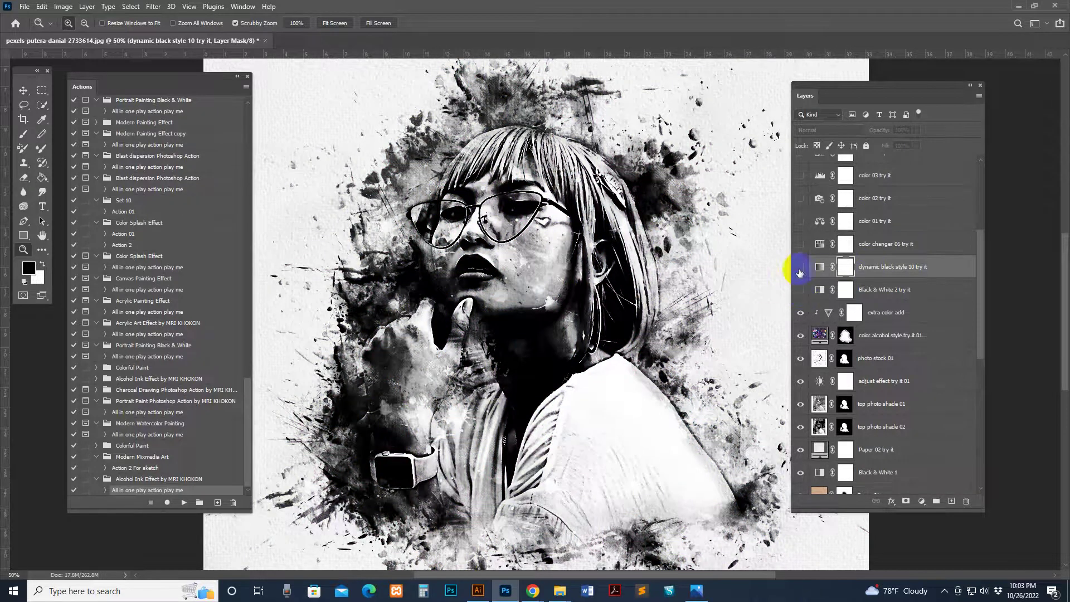
Step: Show the "color changer 06 try it" layer, set its Hue to -62, and hide the layer
left_click(800, 244)
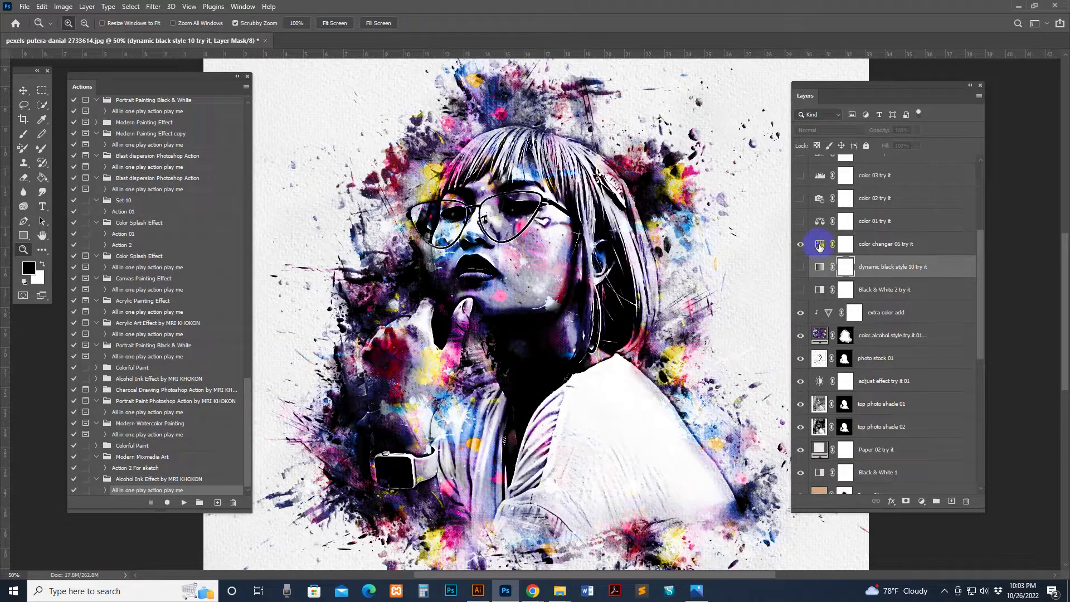
double_click(819, 246)
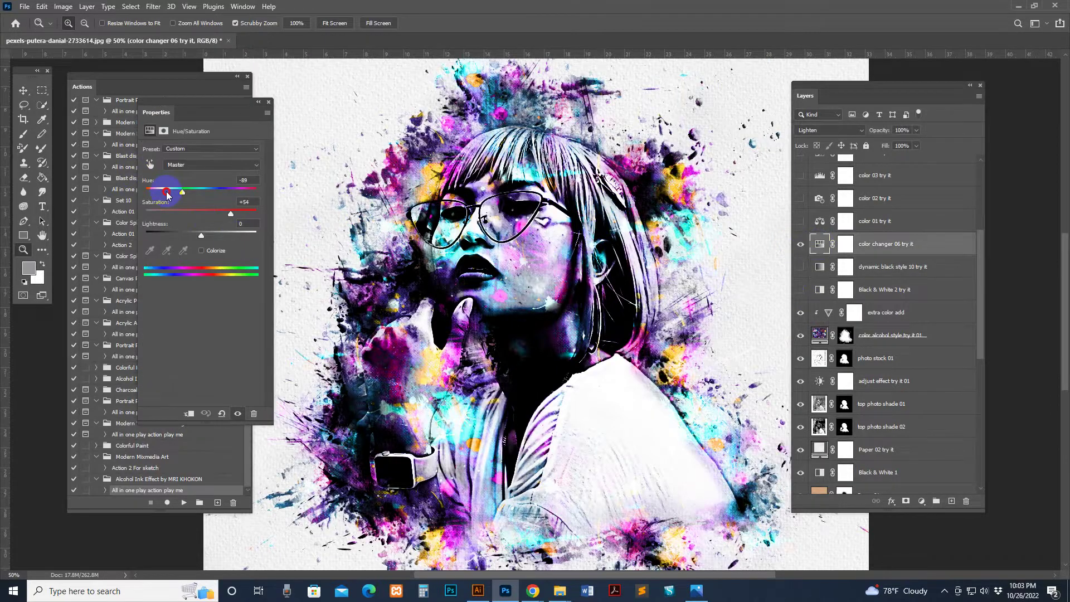
mouse_move(156, 196)
left_mouse_down()
mouse_move(279, 188)
mouse_move(173, 190)
left_mouse_up()
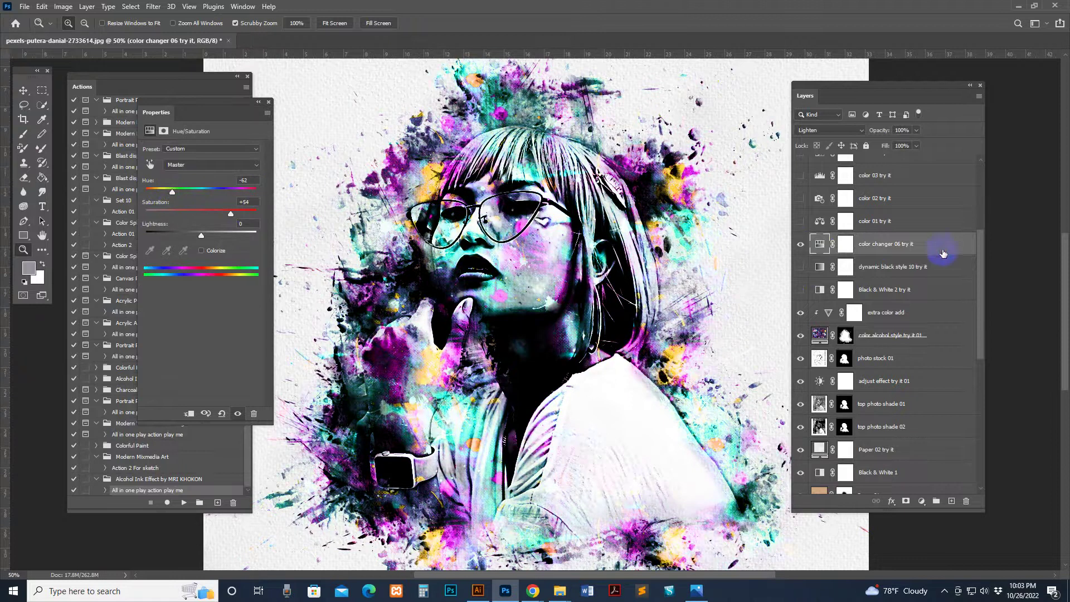
left_click(801, 245)
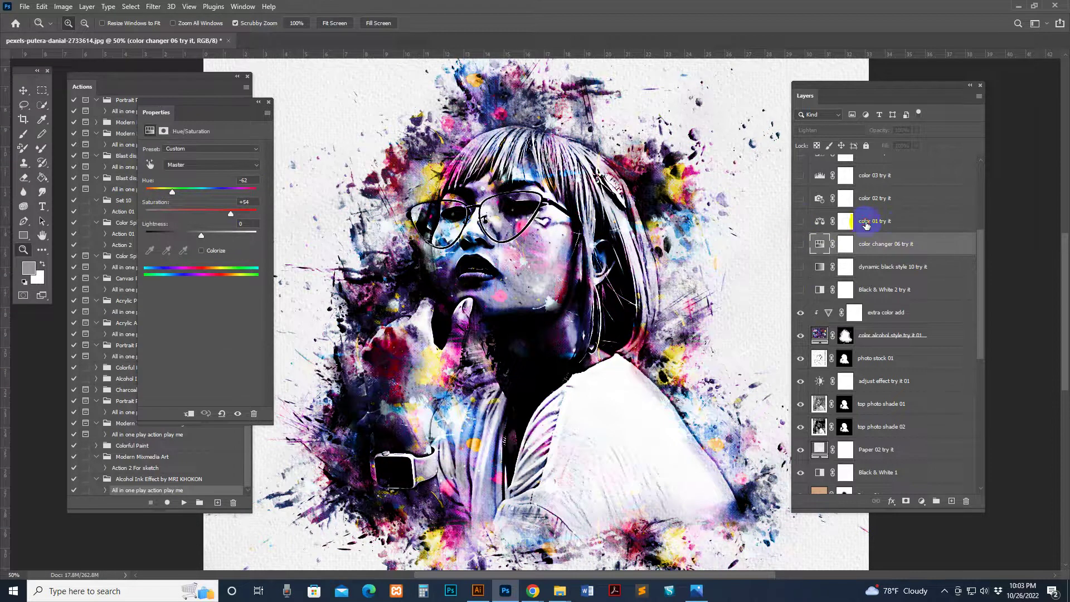
Step: Preview the "color 01 try it" and "color 02 try it" layers in turn, hiding each again
left_click(846, 221)
left_click(802, 223)
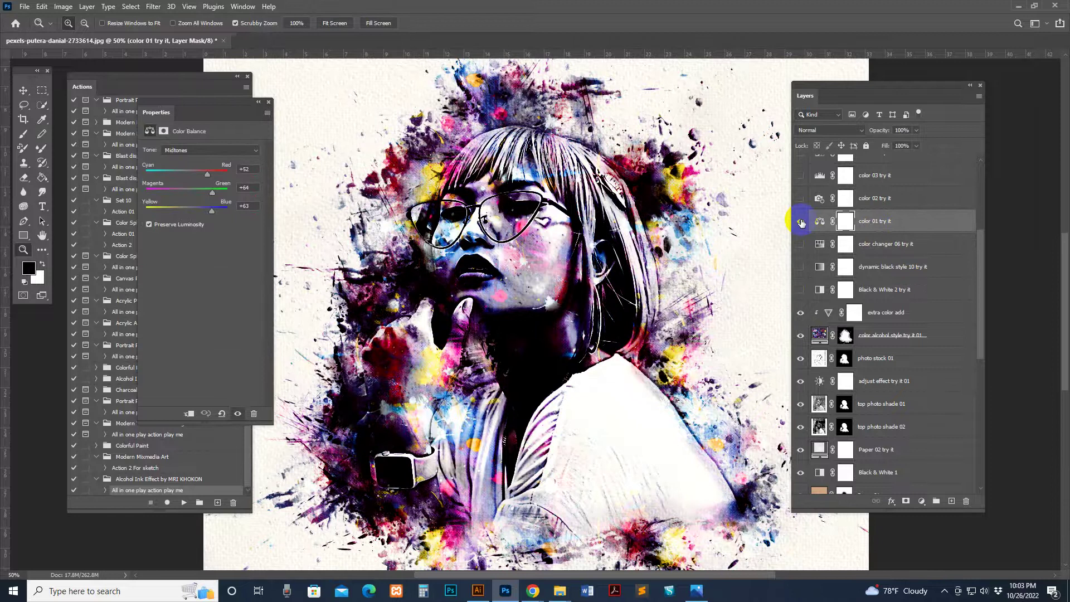
scroll(801, 239, "up", 2)
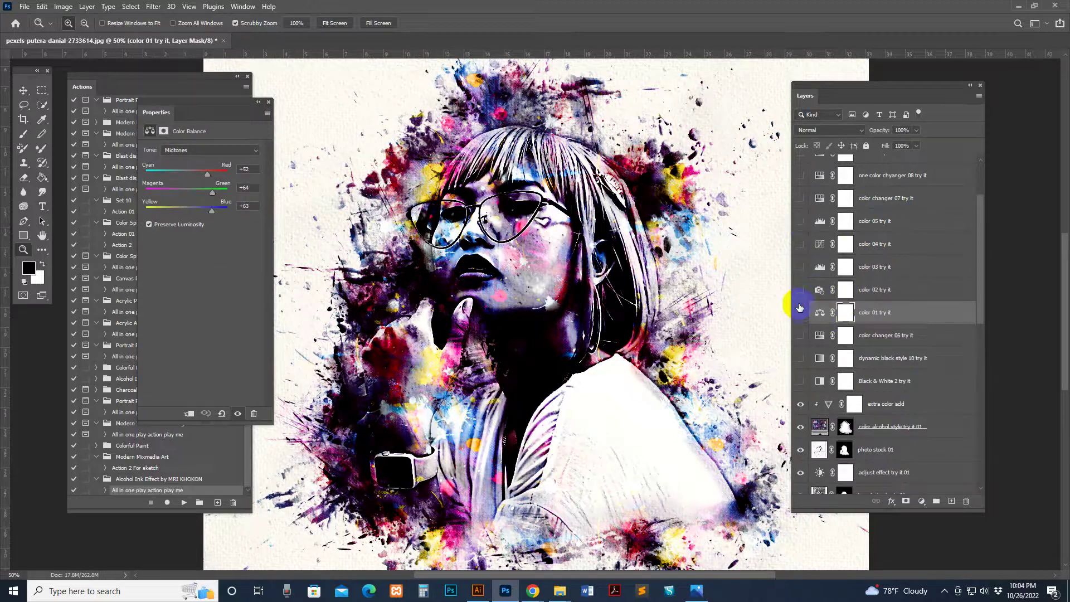
left_click(800, 308)
left_click(800, 290)
left_click(812, 291)
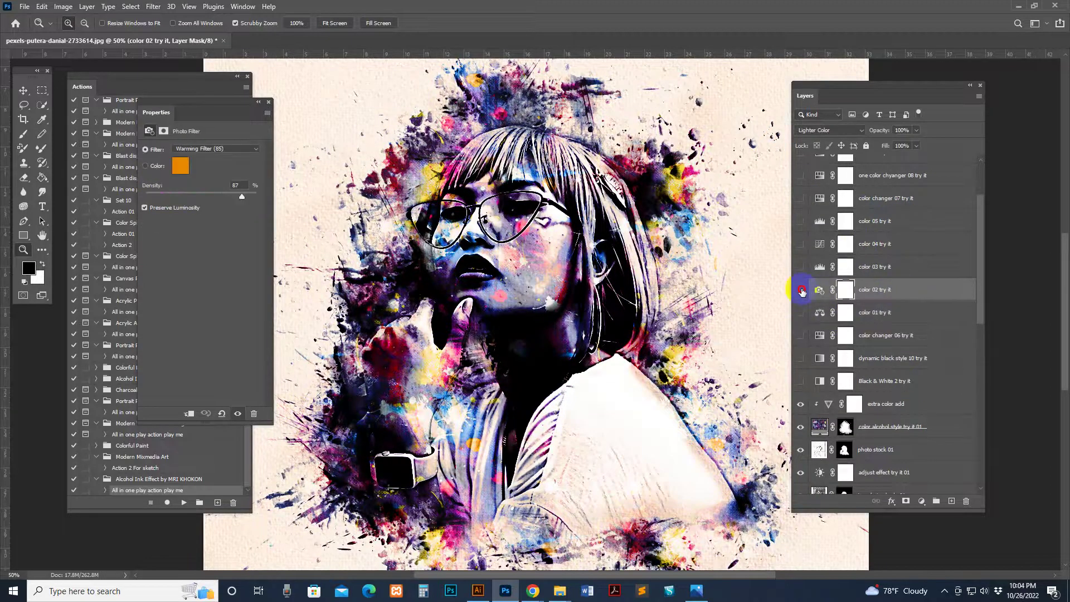
left_click(801, 290)
Step: Preview the "color 03 try it", "color 04 try it" and "color 05 try it" layers one after another, hiding each again
left_click(889, 266)
left_click(801, 268)
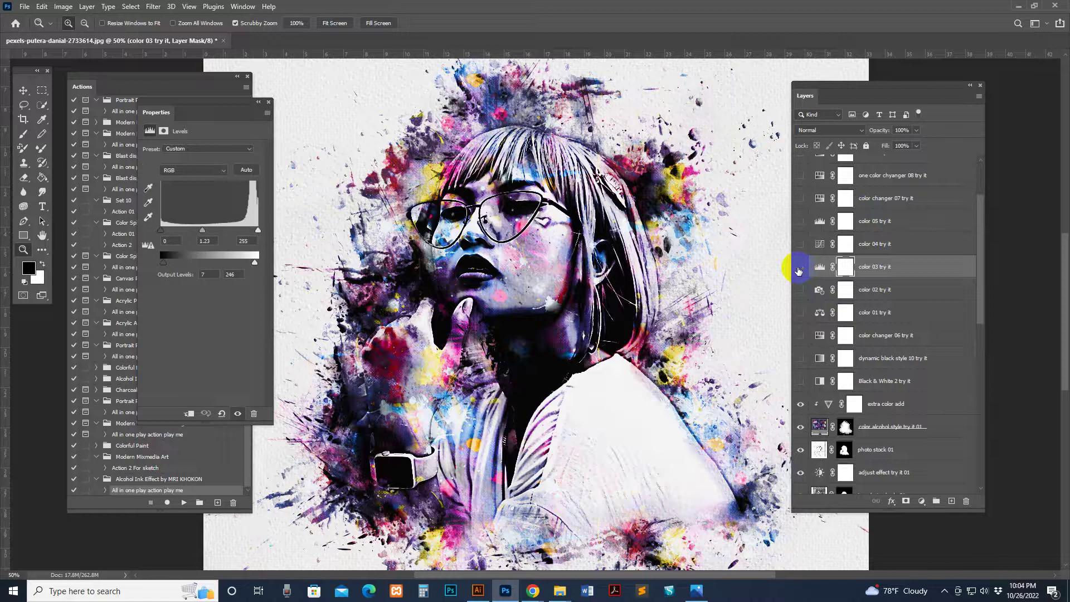
left_click(799, 267)
left_click(891, 243)
left_click(800, 245)
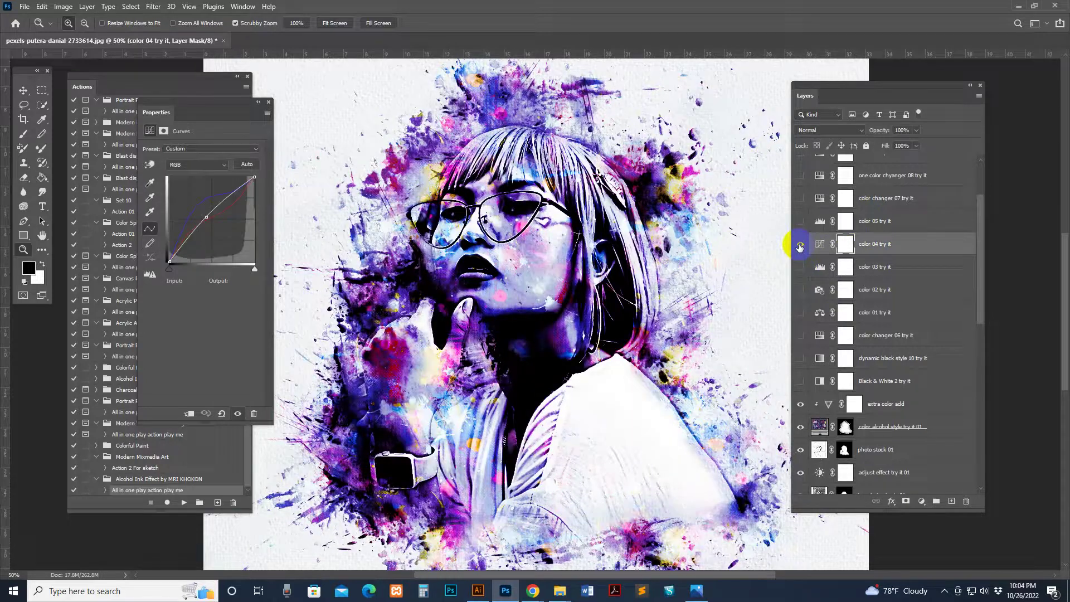
left_click(800, 246)
left_click(892, 221)
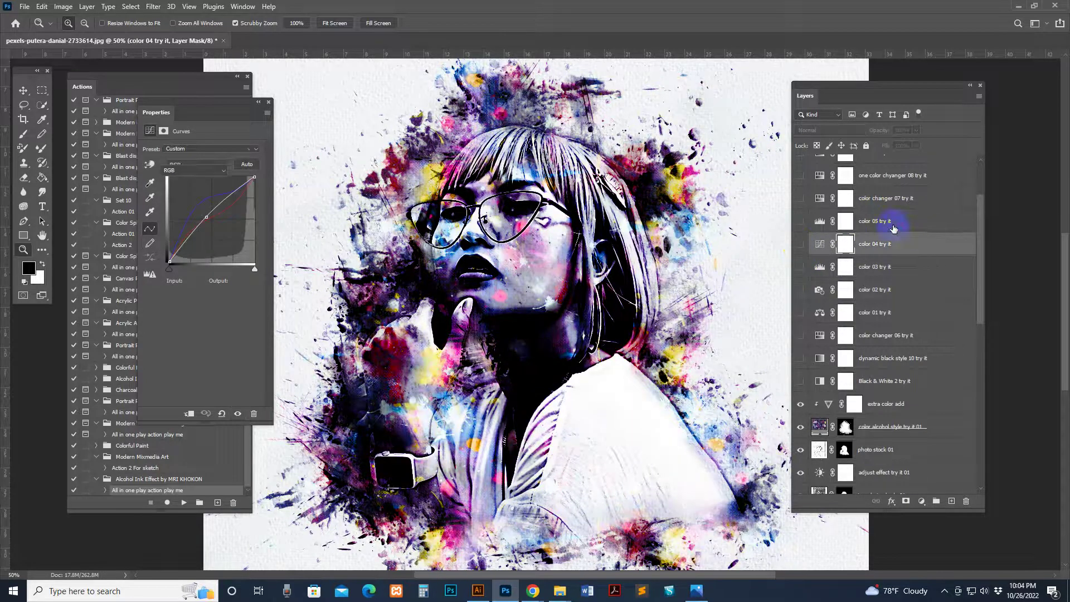
left_click(801, 222)
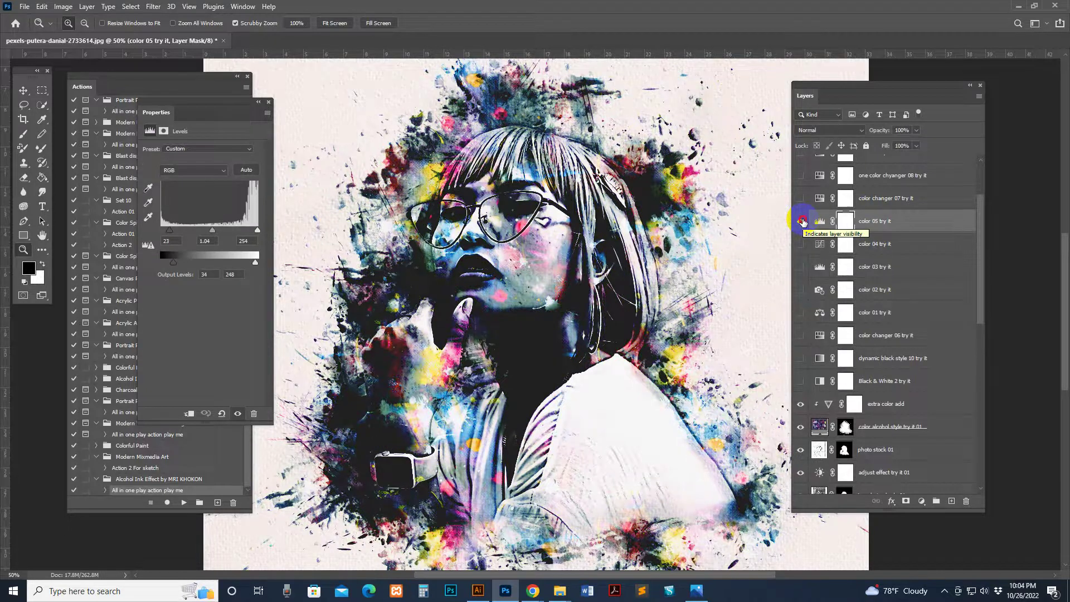
left_click(800, 221)
Step: Show the "color changer 07 try it" layer, set its Hue to +145, and hide the layer
left_click(845, 201)
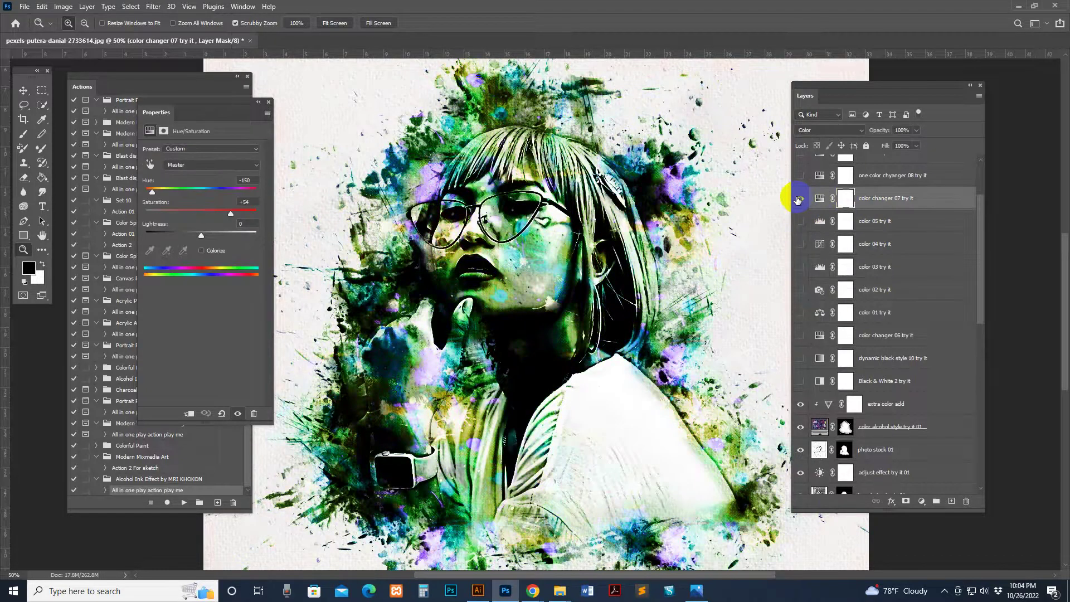
left_click(819, 198)
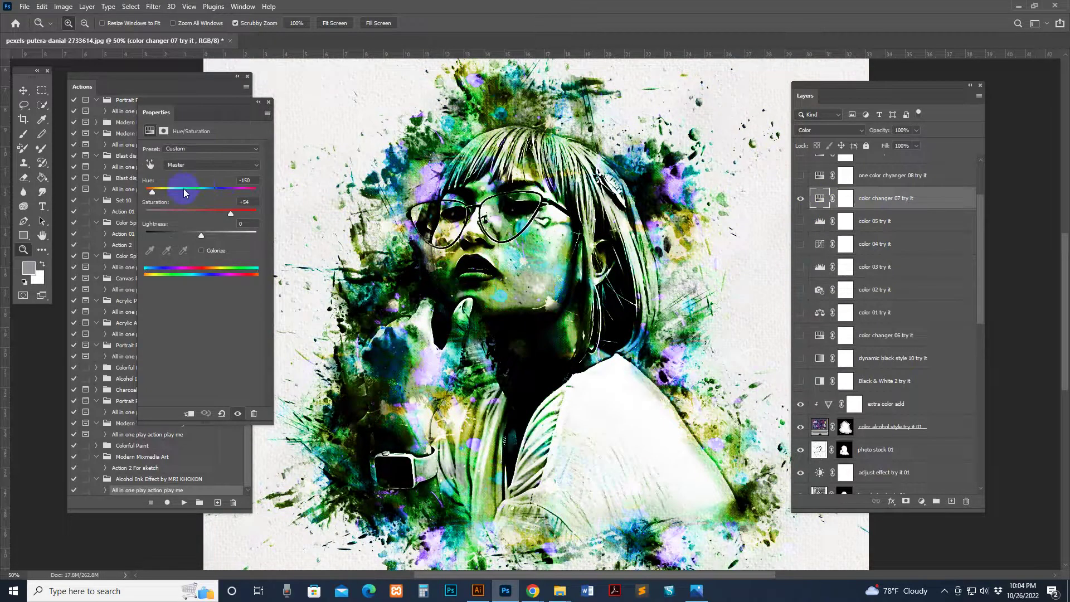
left_click_drag(176, 192, 247, 190)
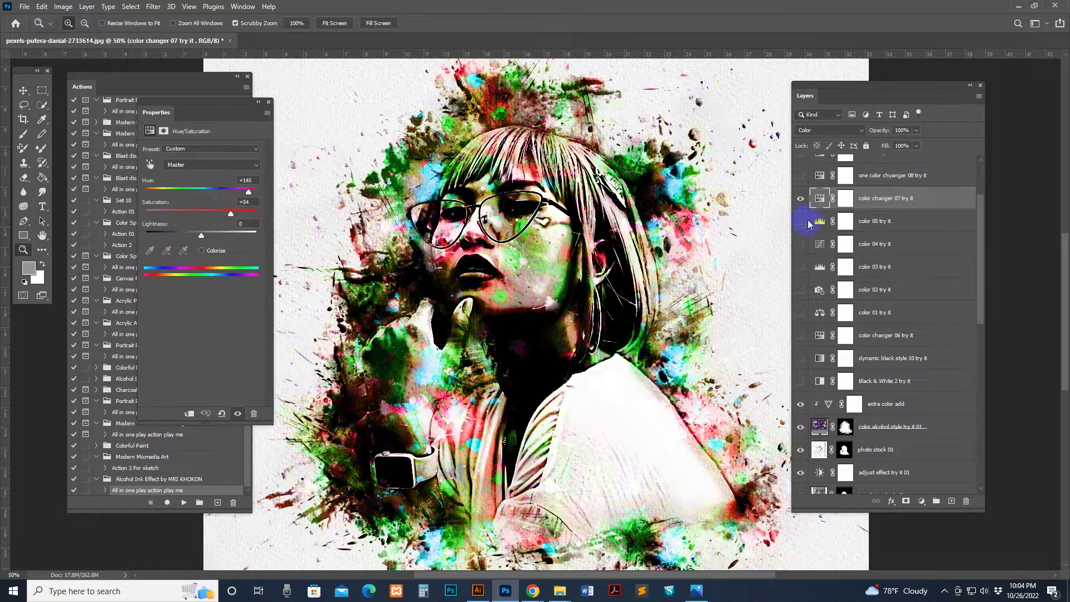
scroll(809, 224, "up", 3)
left_click(799, 280)
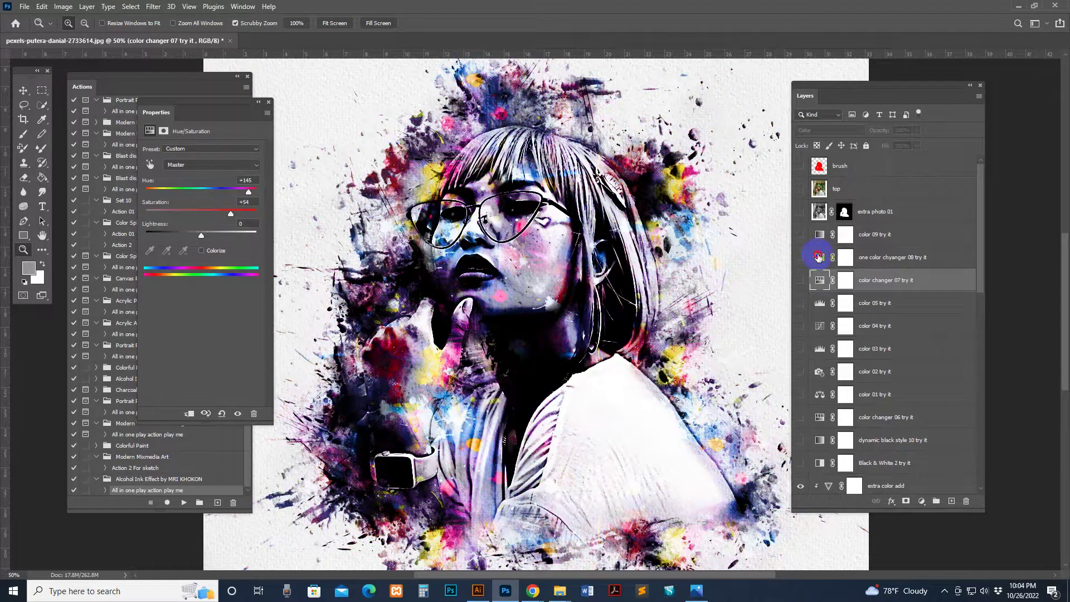
Step: Show the "one color chyanger 08 try it" layer, set its Hue to 103, and hide the layer
left_click(809, 260)
left_click(801, 259)
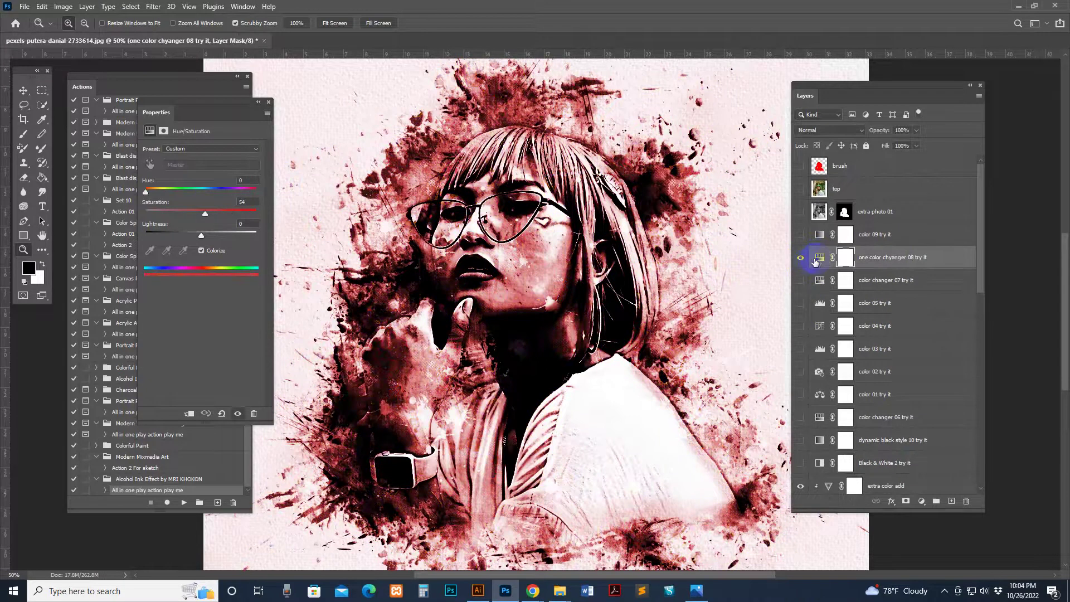
left_click(818, 259)
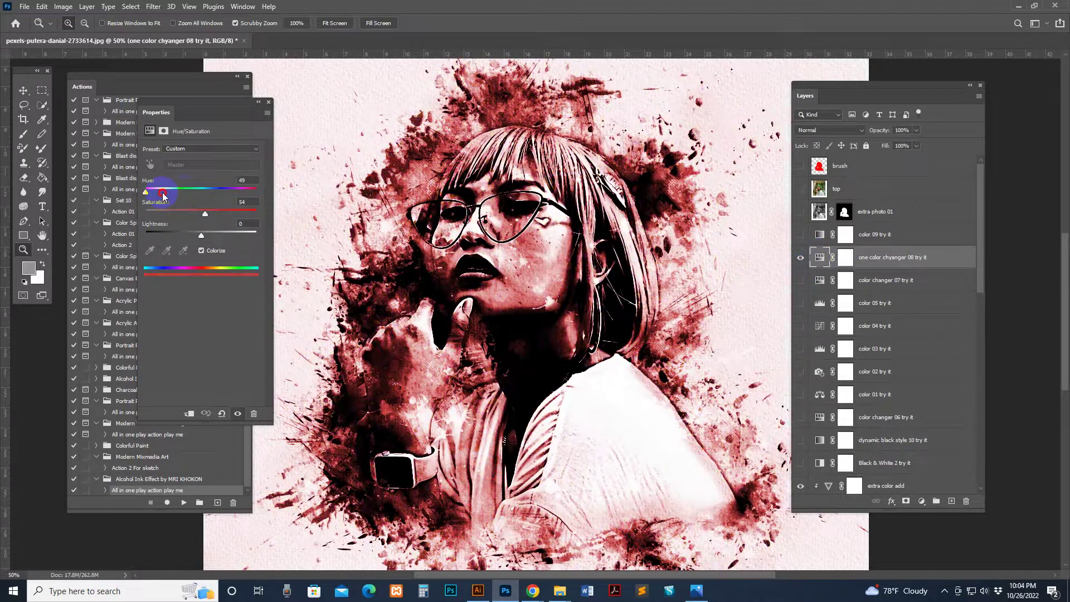
mouse_move(163, 195)
left_mouse_down()
mouse_move(265, 194)
mouse_move(146, 192)
mouse_move(177, 192)
left_mouse_up()
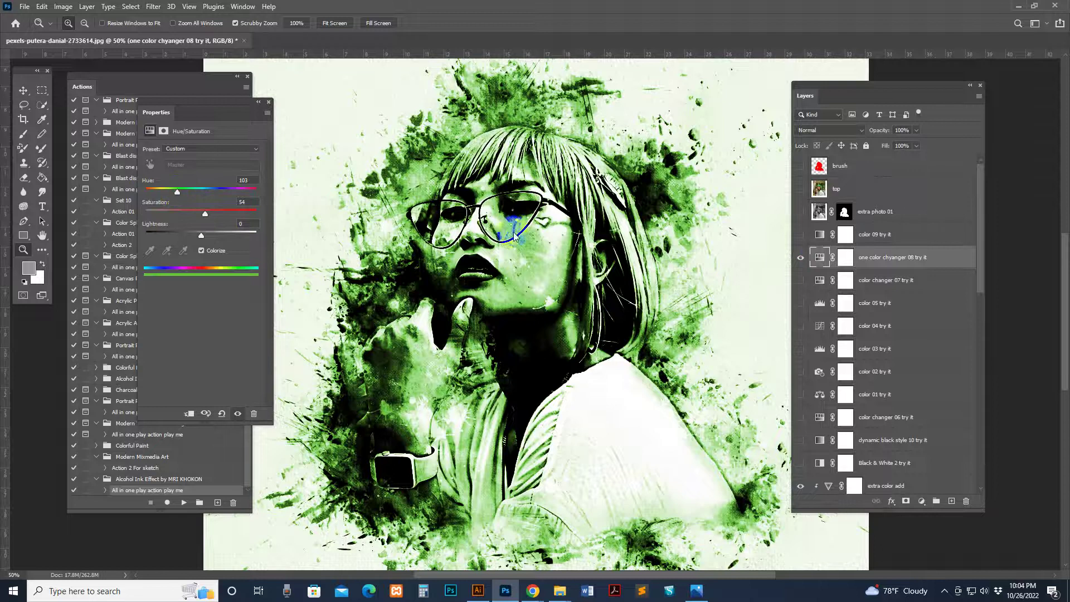
left_click(796, 258)
Step: Show the "color 09 try it" layer, dismiss its properties, and close the portrait document without saving
left_click(819, 234)
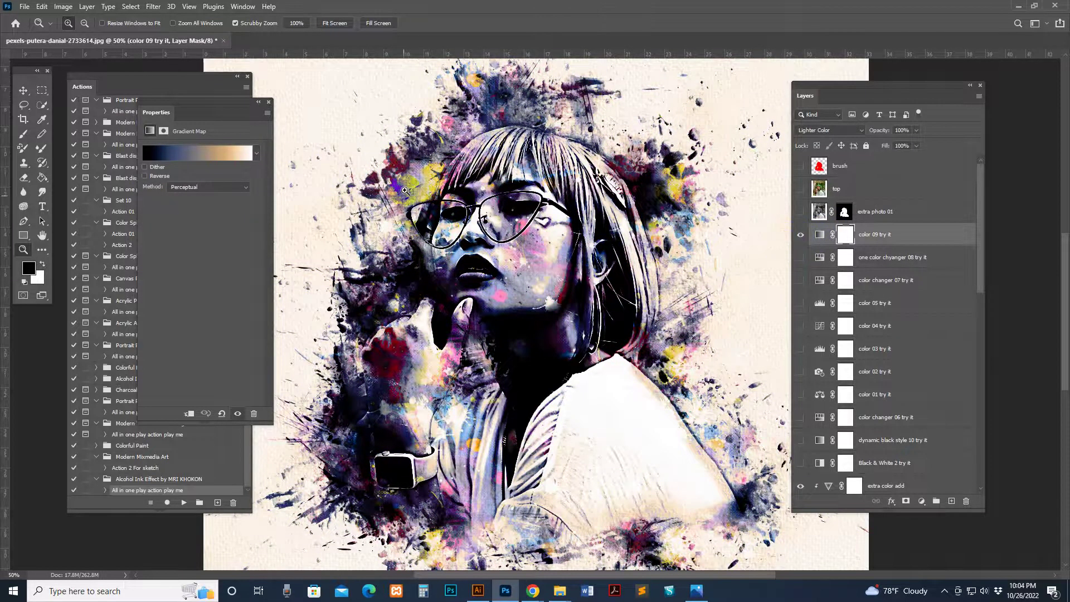
left_click(269, 104)
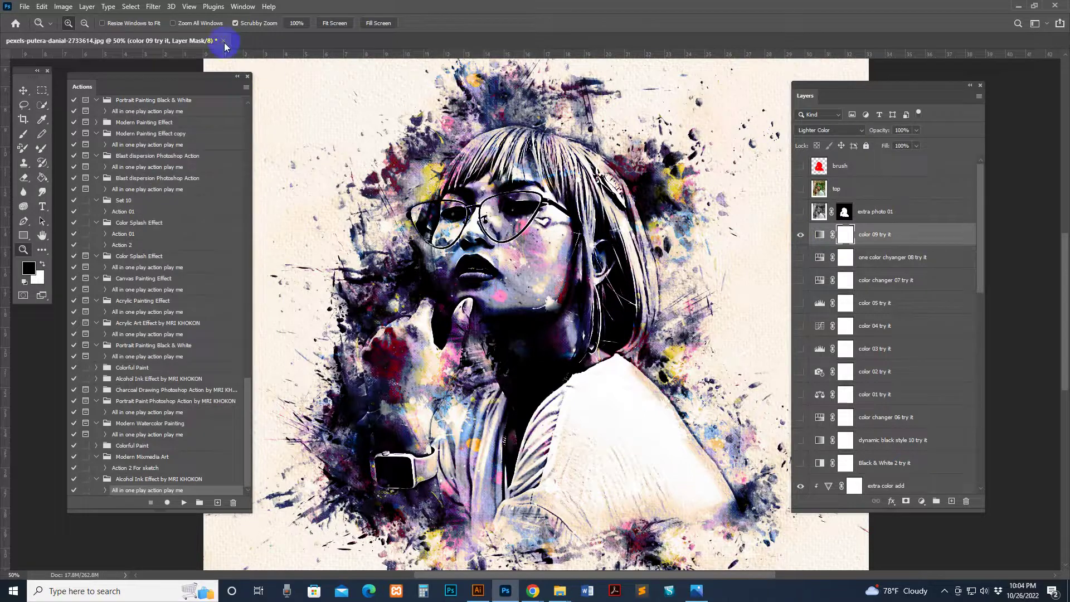
left_click(224, 41)
left_click(530, 220)
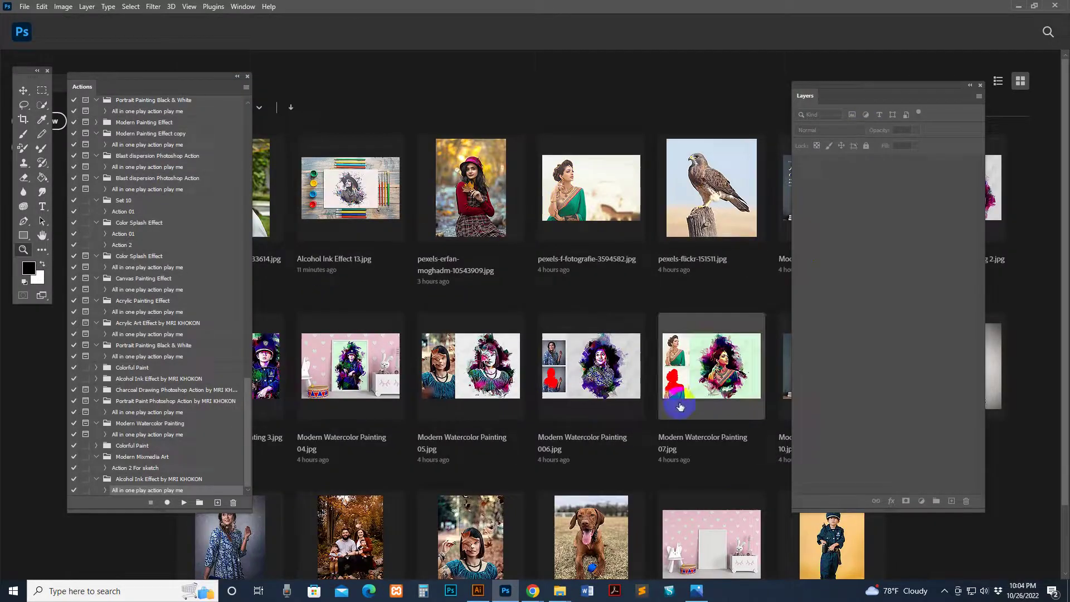
scroll(719, 408, "down", 2)
scroll(722, 408, "up", 2)
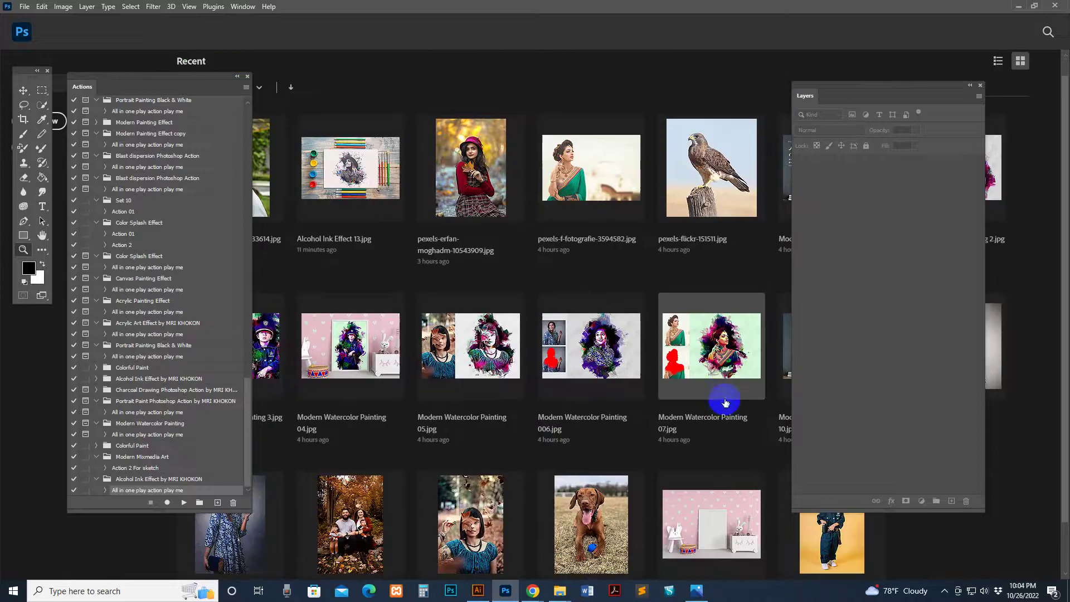
left_click(561, 592)
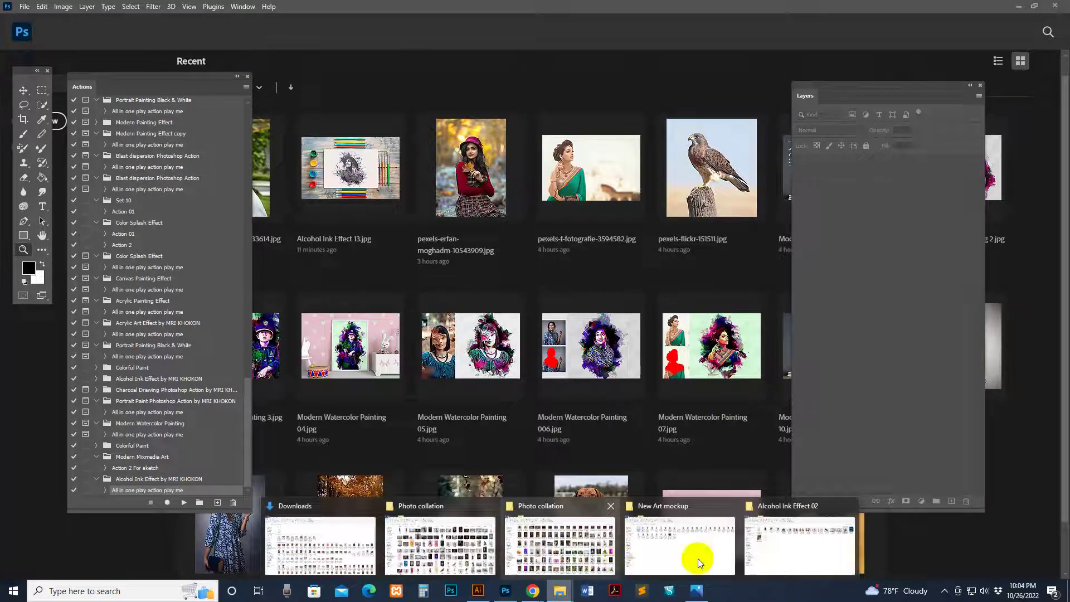
left_click(801, 552)
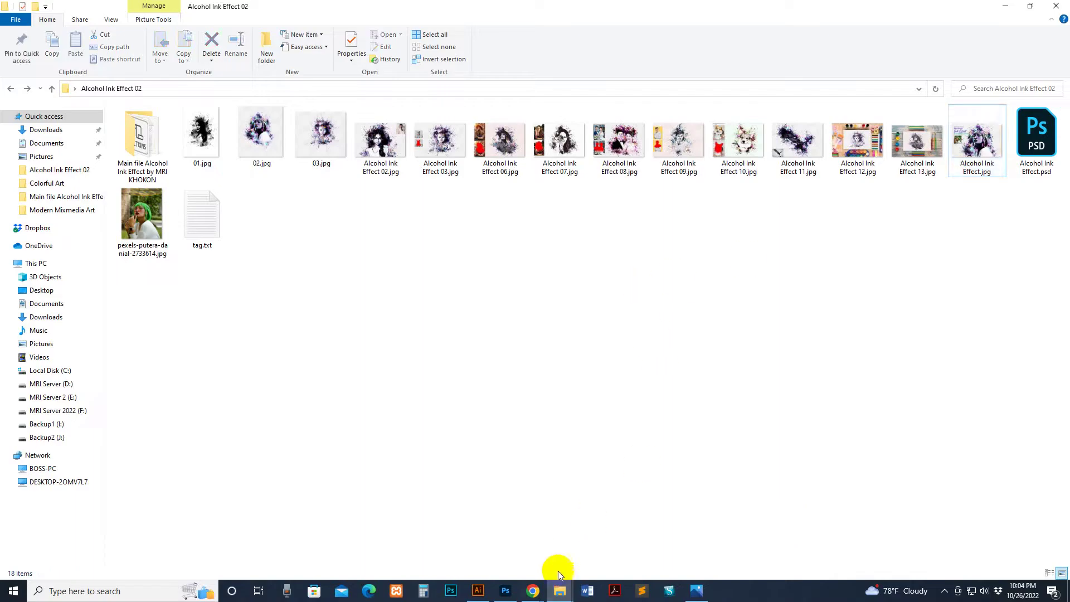
left_click(506, 590)
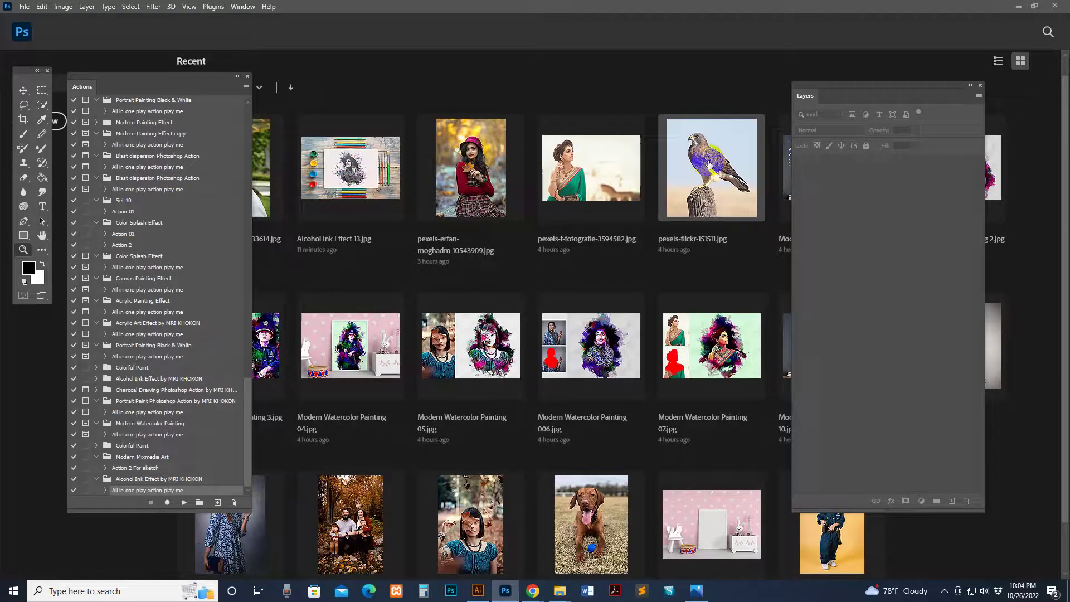
Step: Open pexels-flickr-151511.jpg from the recent files, keeping the Layers list clear of the image
left_click_drag(867, 90, 924, 113)
left_click(740, 183)
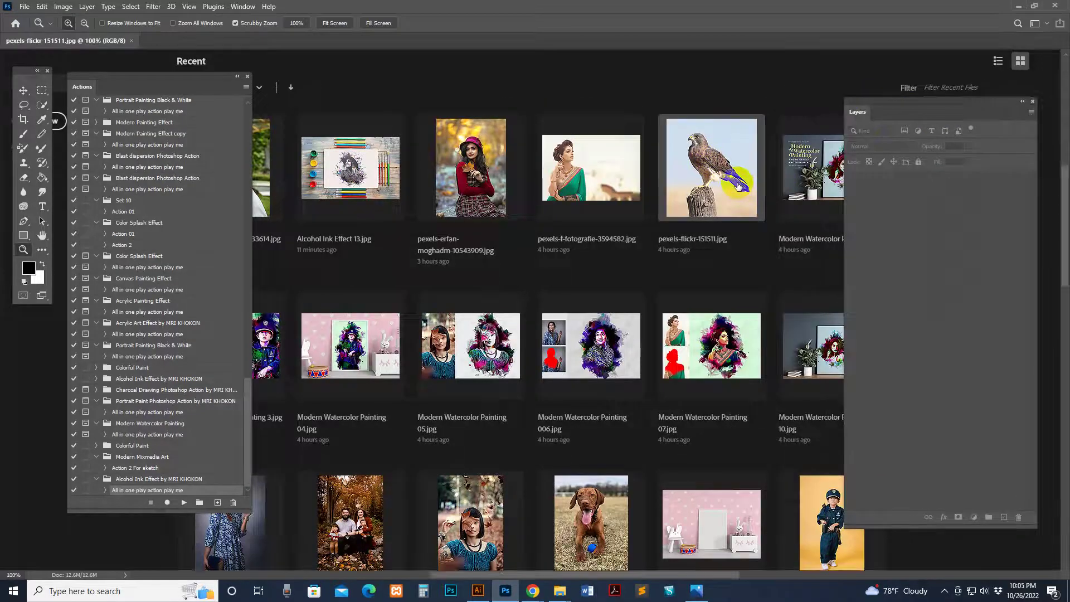
left_click_drag(871, 119, 838, 111)
Step: Extend the canvas of the hawk photo with Crop, adding white margins at both sides and above, and make the Layers list smaller
left_click(21, 119)
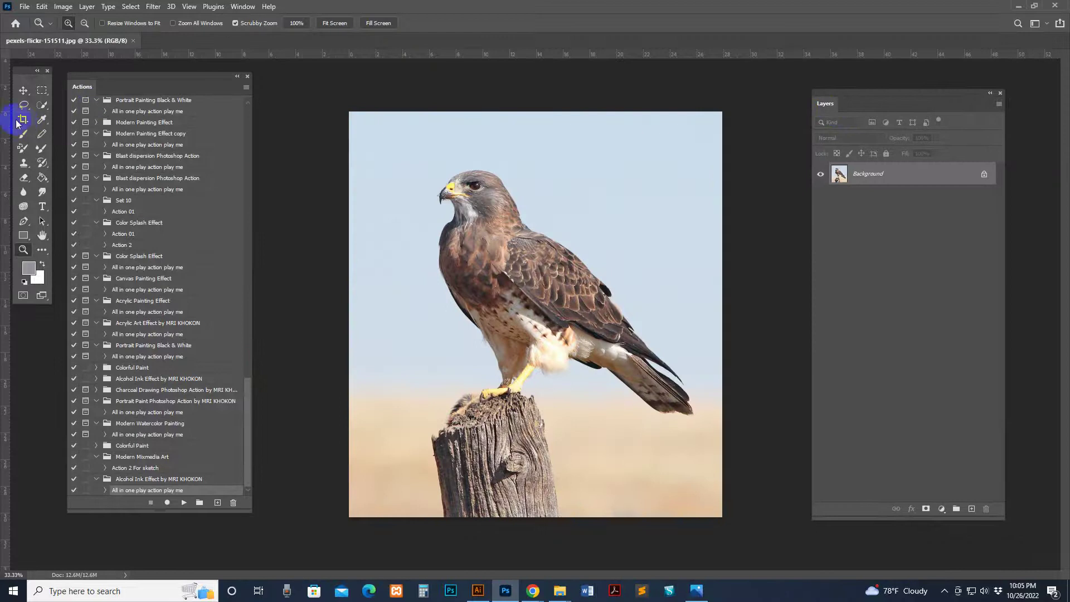
left_click_drag(725, 317, 748, 310)
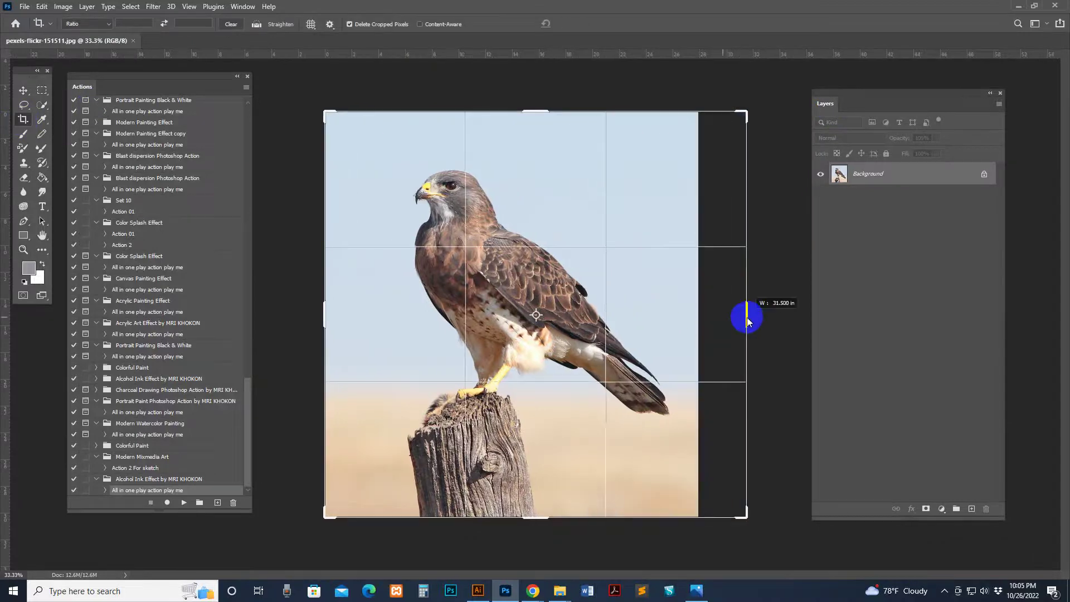
left_click_drag(324, 310, 305, 312)
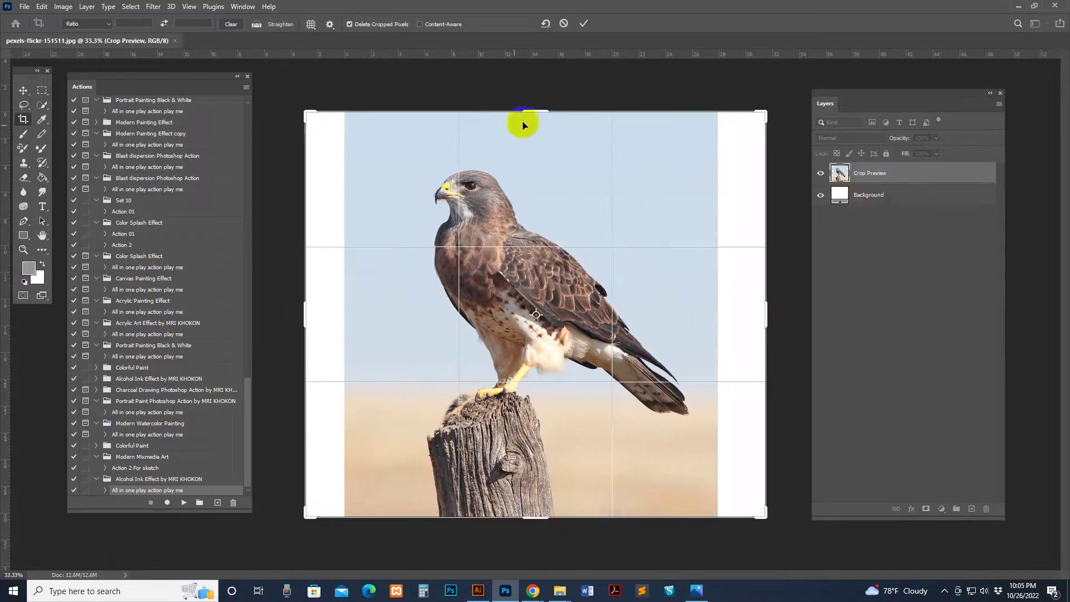
left_click_drag(530, 111, 530, 100)
left_click(24, 90)
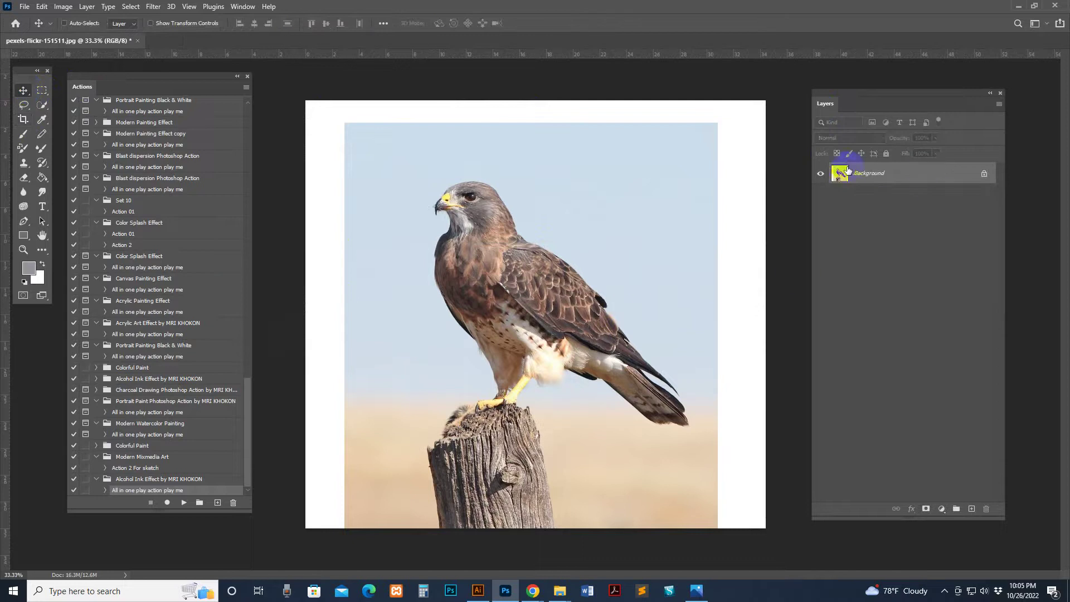
left_click_drag(813, 516, 853, 502)
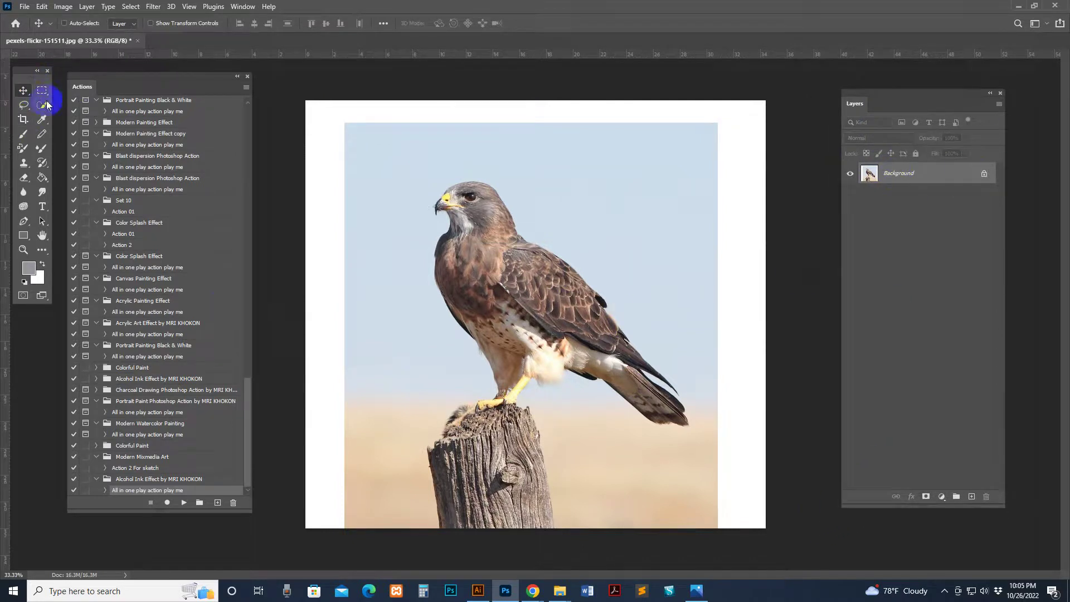
Step: Select the hawk without the tree stump using the Quick Selection tool and add a new layer named "brush"
left_click_drag(42, 105, 106, 115)
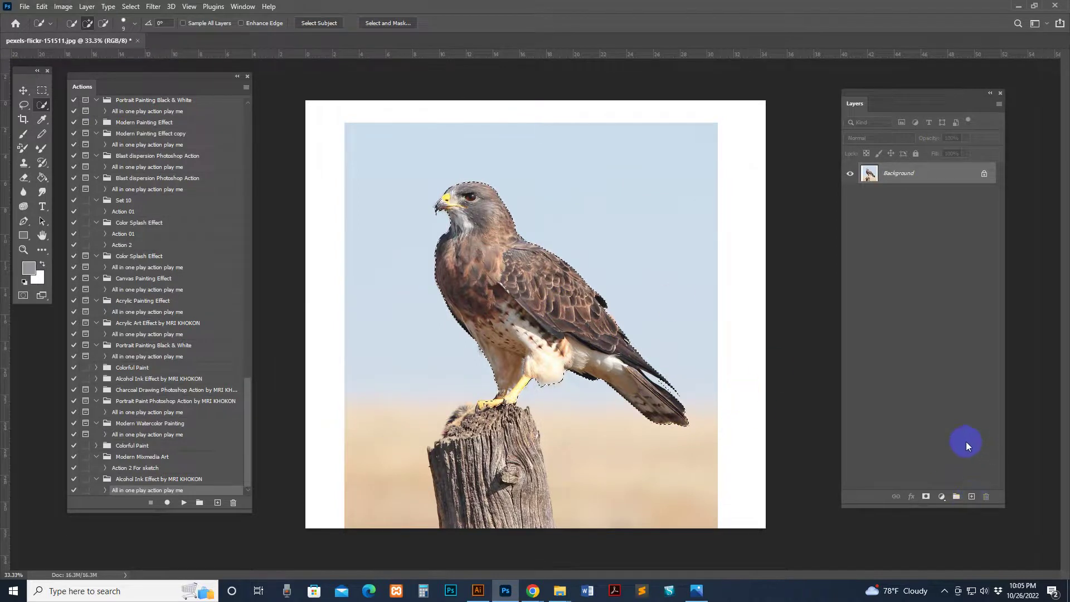
left_click(971, 496)
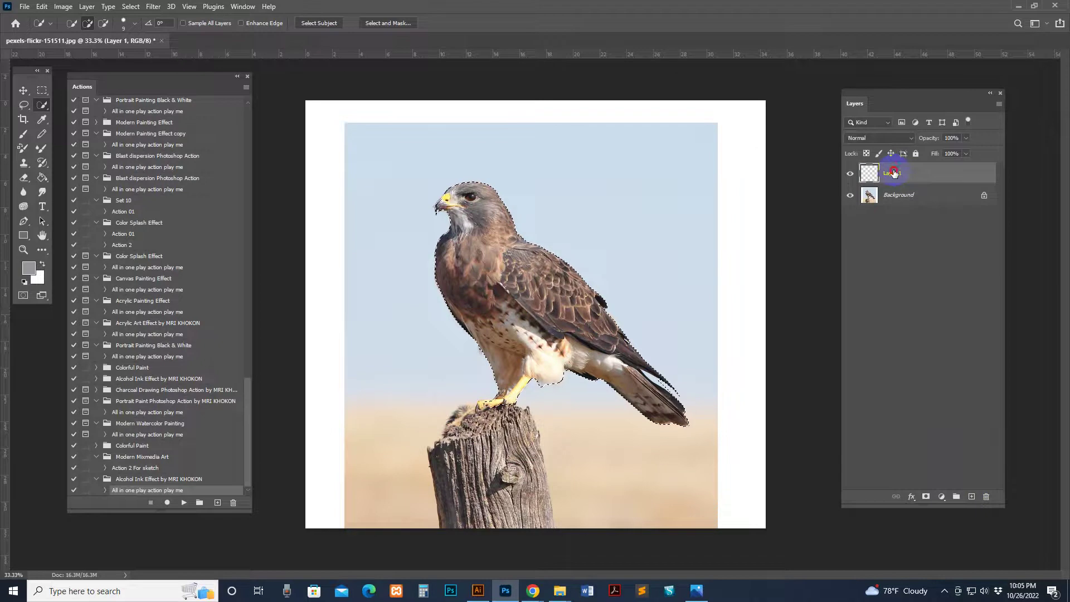
double_click(894, 173)
type("brush")
key("Return")
Step: Set the foreground color to red ff0000 and fill the hawk selection with it on the "brush" layer
key("i")
left_click(29, 268)
left_click(909, 142)
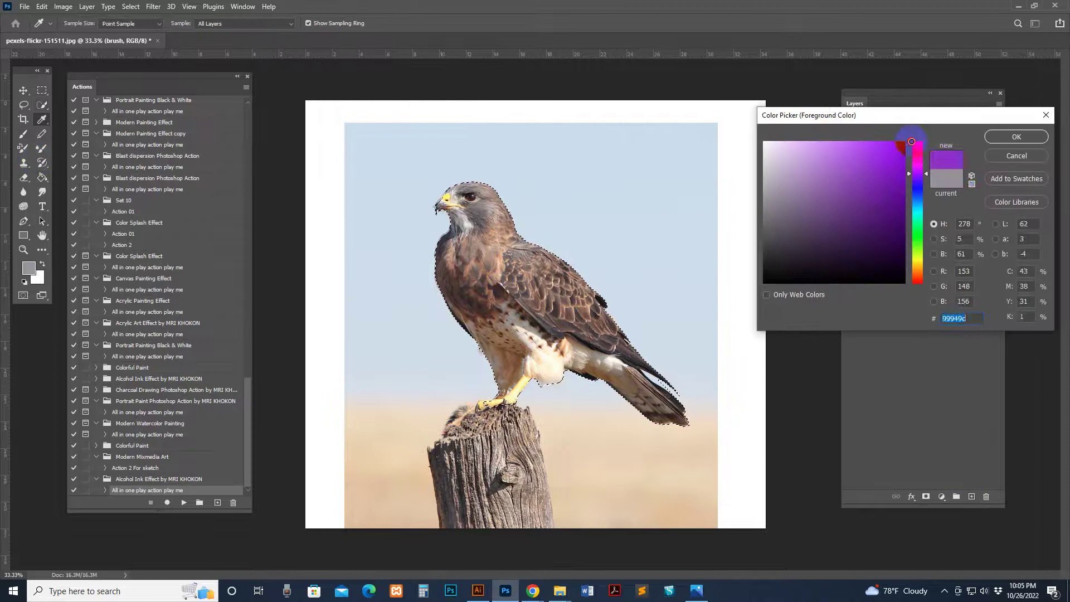
left_click(917, 145)
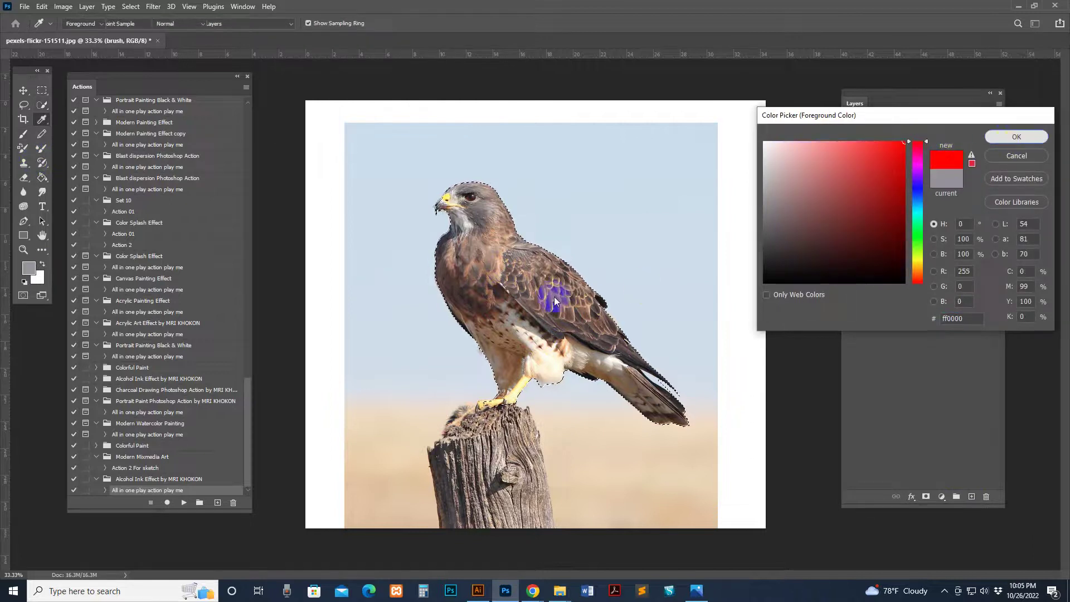
key("Return")
key("g")
left_click(545, 282)
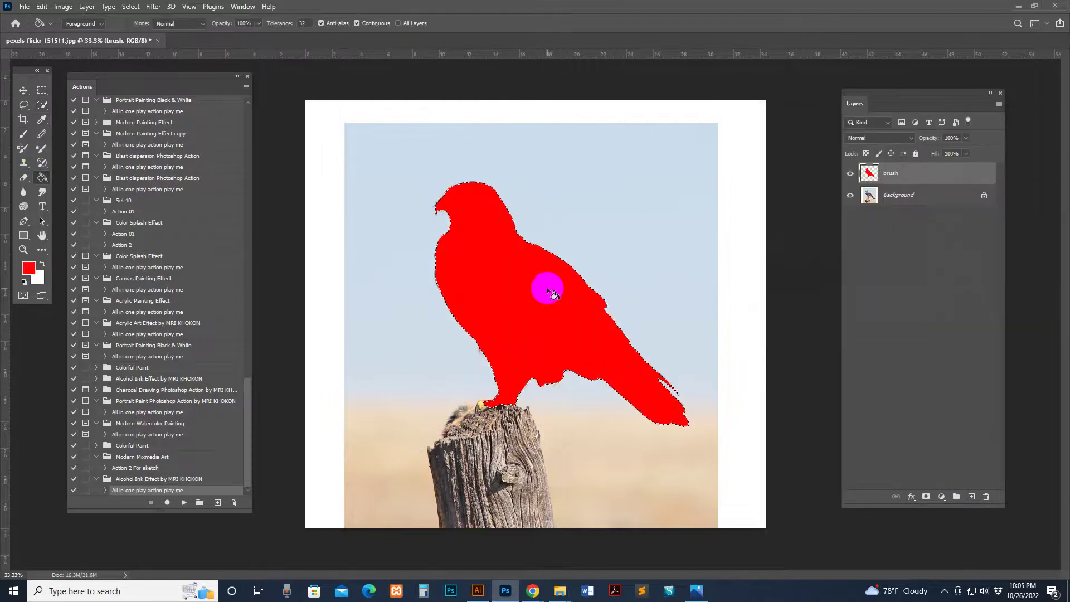
Step: Hide and show the "brush" layer to compare the red fill with the hawk's outline up close
key("ctrl+plus")
left_click(850, 176)
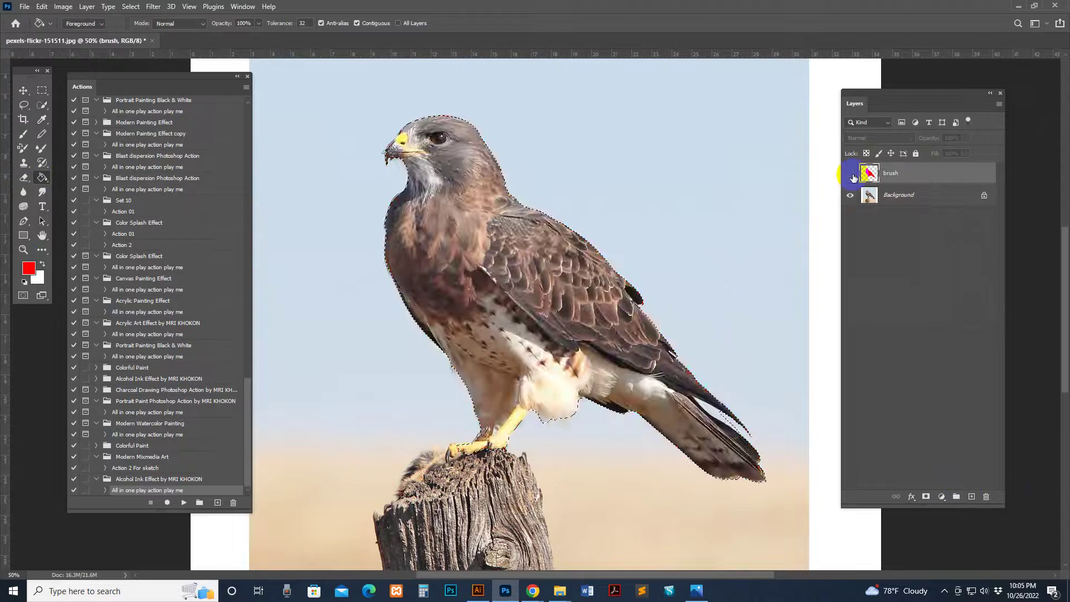
left_click(851, 176)
key("ctrl+plus")
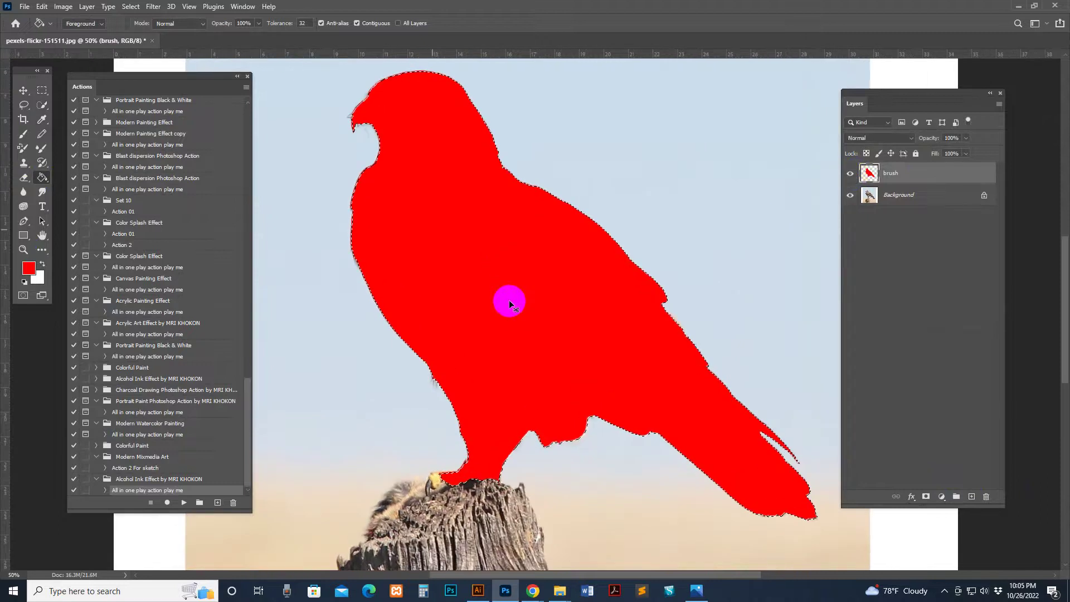
key("ctrl+plus")
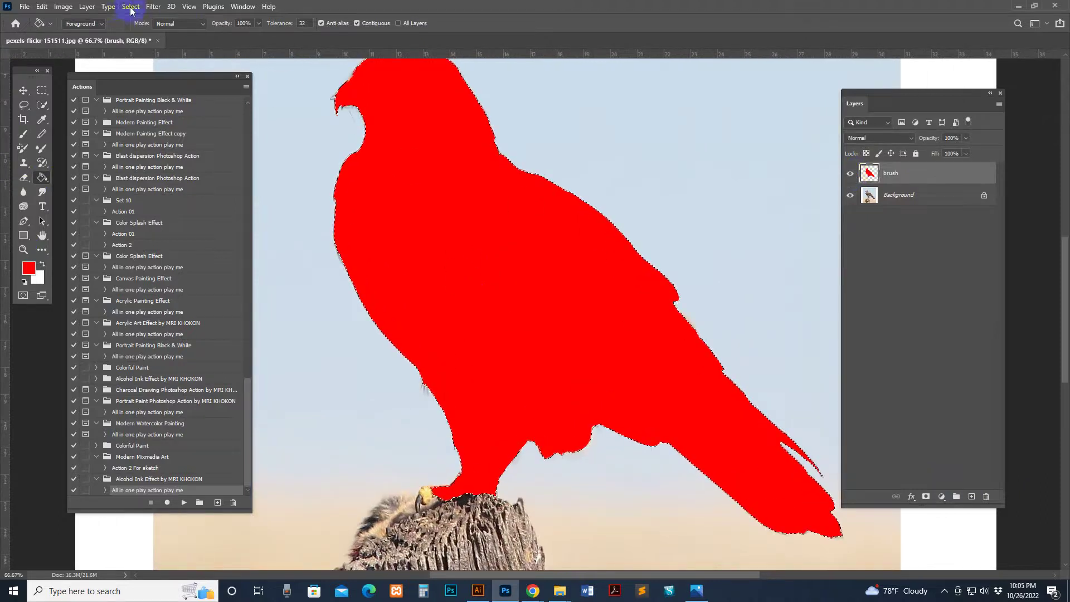
Step: Deselect the hawk and check the document's pixel dimensions in Image Size without changing them
left_click(130, 6)
left_click(136, 28)
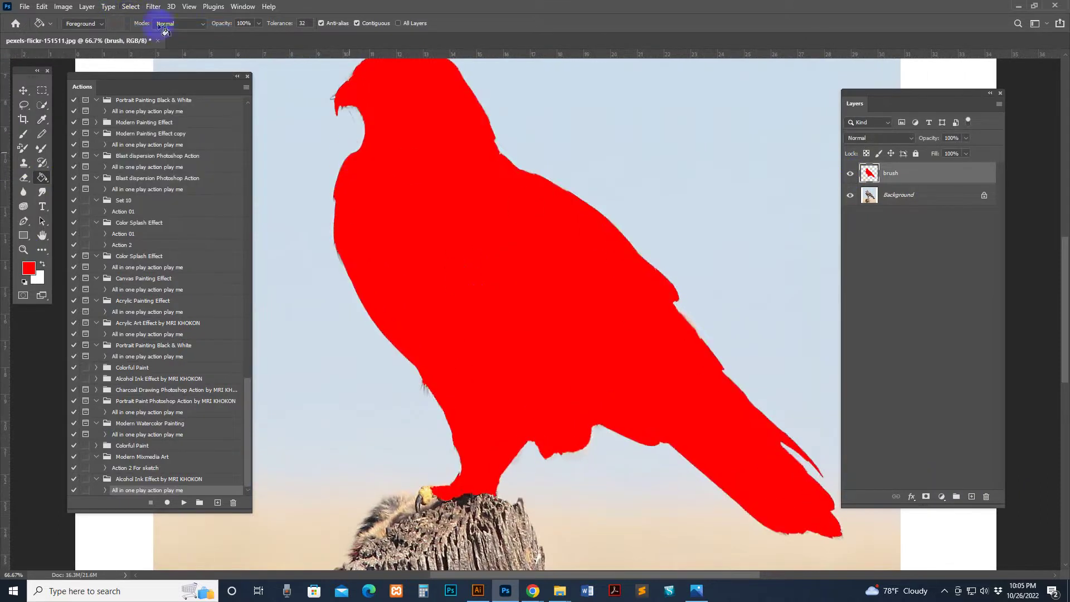
left_click(24, 90)
left_click(63, 7)
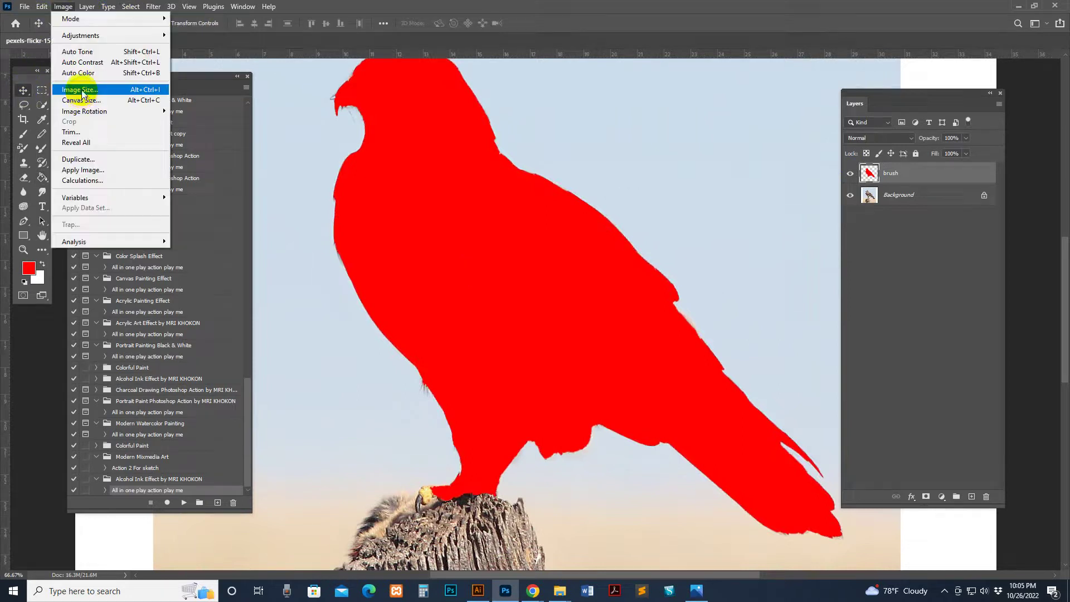
left_click(78, 89)
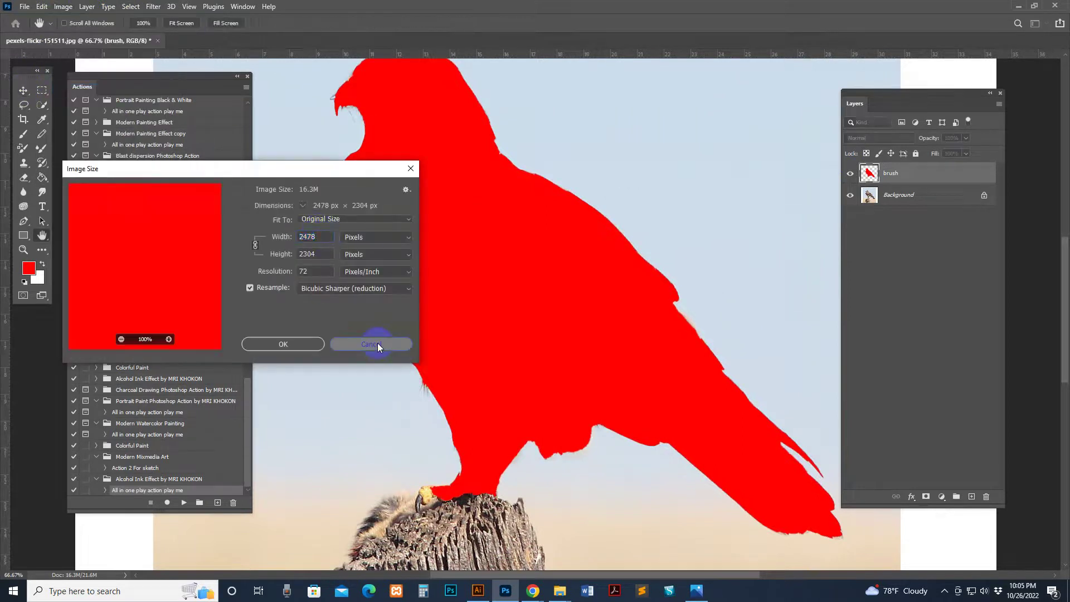
left_click(376, 343)
Step: Play "All in one play action play me" from the Alcohol Ink Effect by MRI KHOKON set on the hawk photo
key("z")
left_click(713, 282, "alt")
left_click(712, 282, "alt")
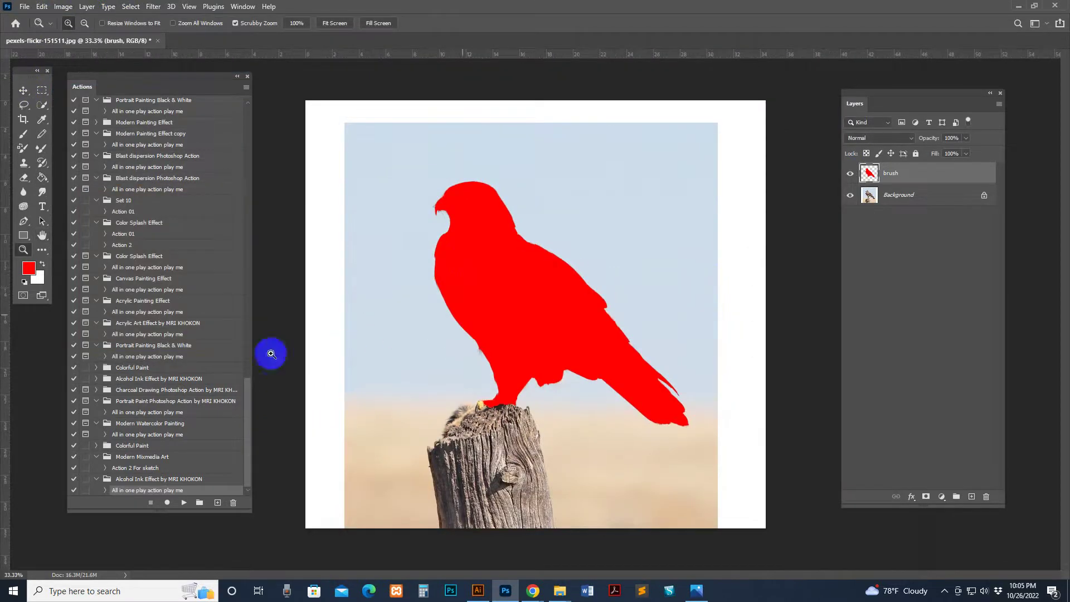
left_click(184, 505)
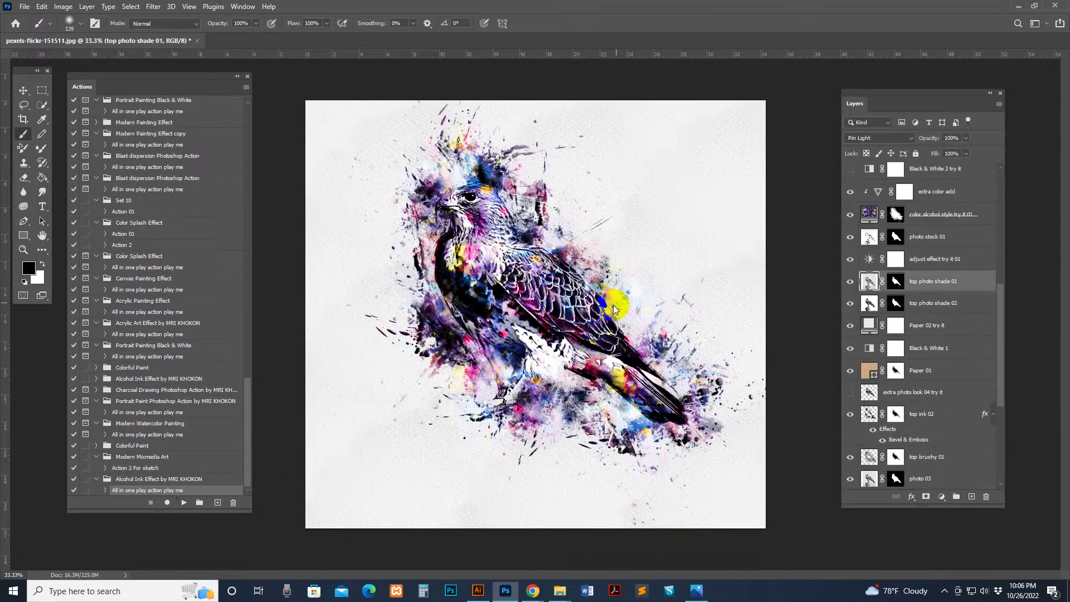
Step: Look through the generated layers and show and hide "extra photo 01" to compare the plain hawk photo with the ink effect
key("ctrl+plus")
key("z")
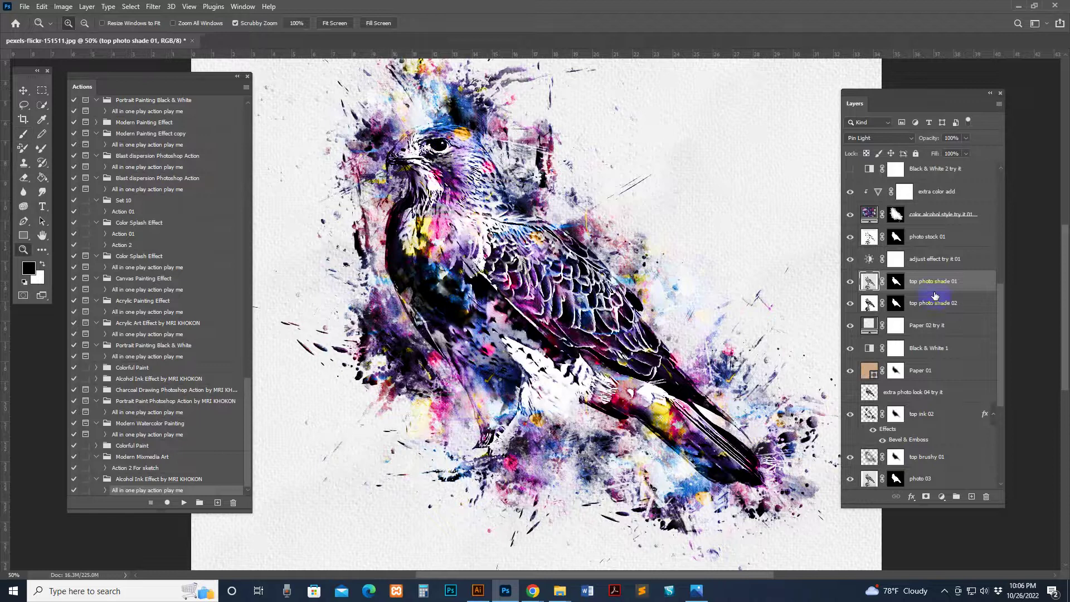
scroll(953, 294, "up", 3)
scroll(952, 294, "up", 5)
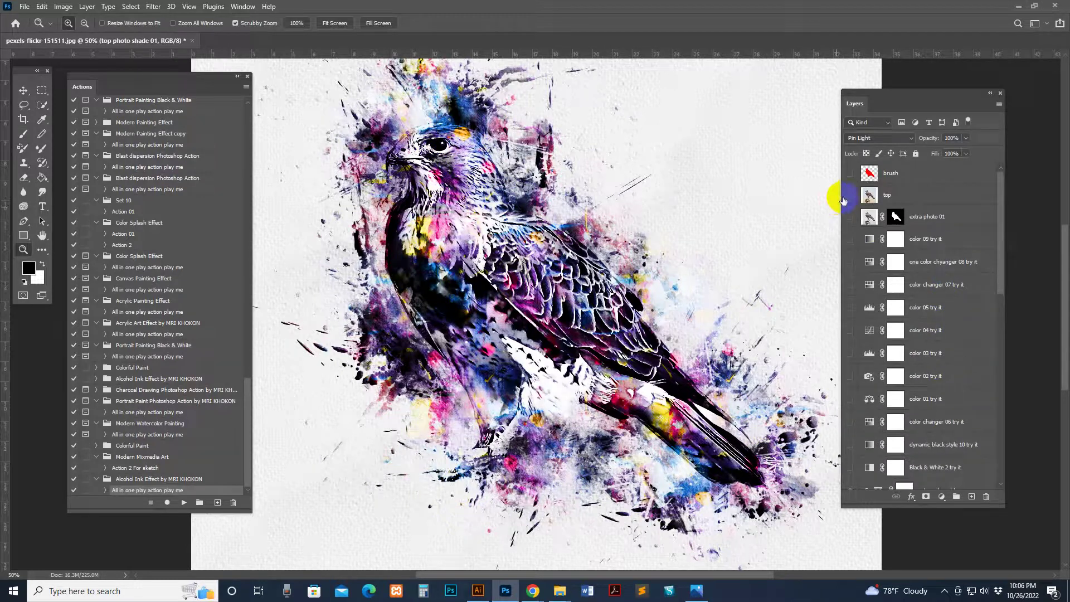
left_click(868, 217)
scroll(922, 303, "down", 5)
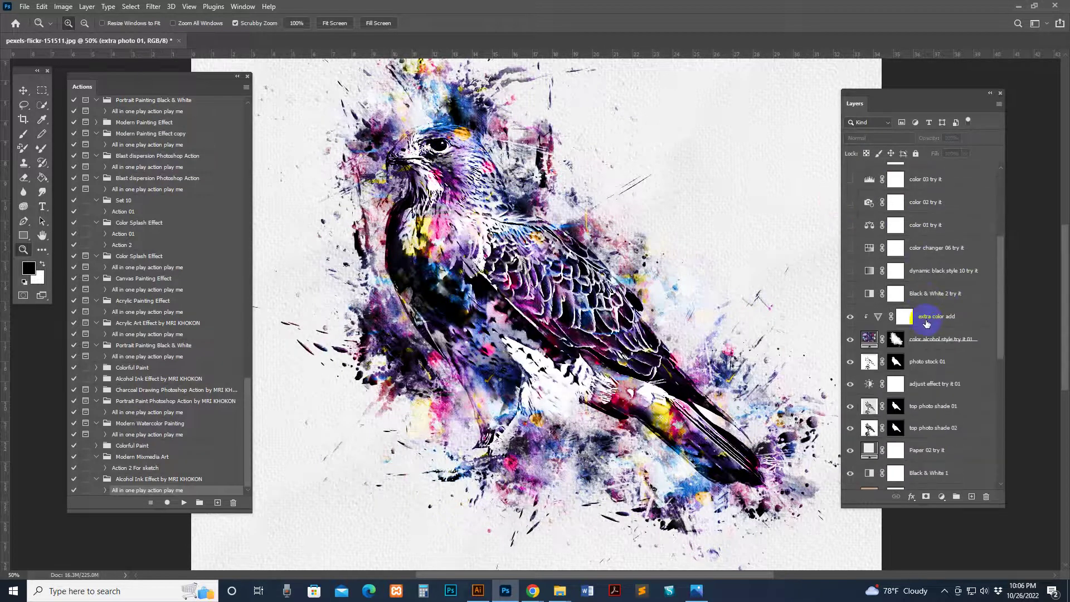
scroll(929, 319, "up", 5)
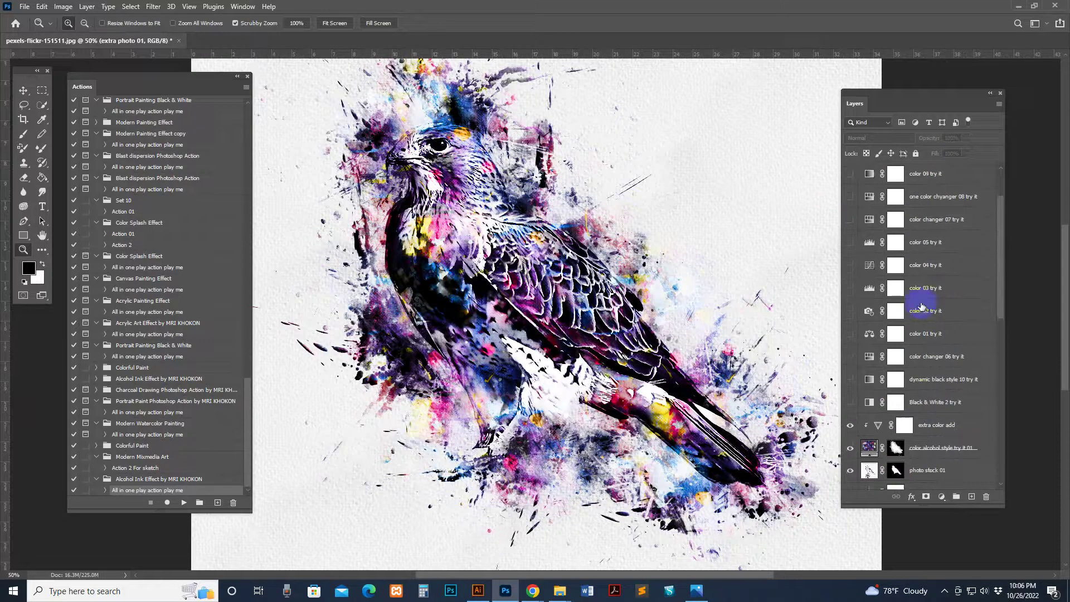
left_click(850, 218)
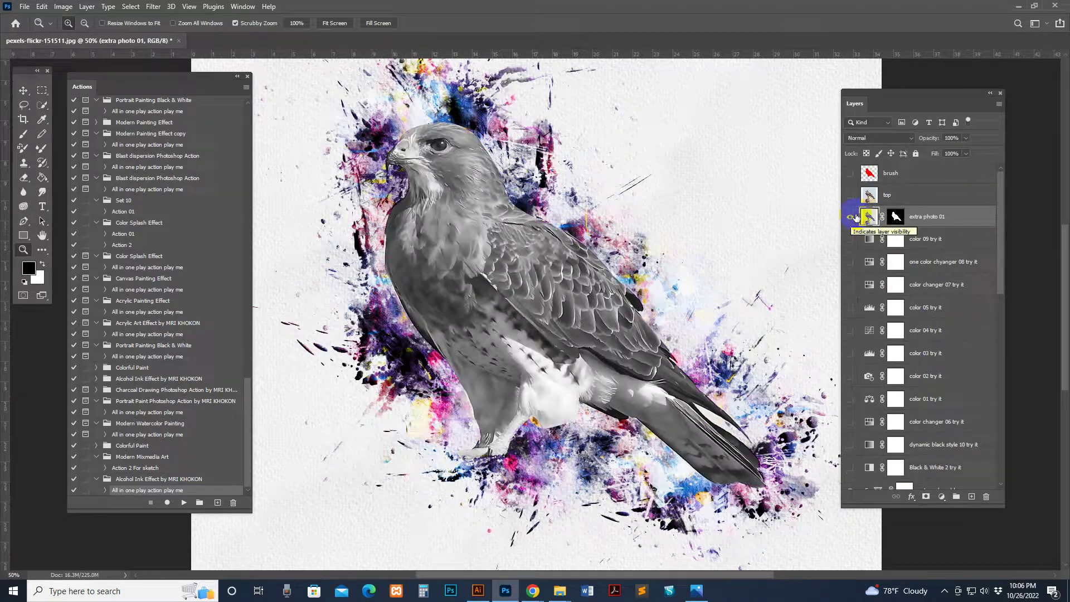
left_click(850, 217)
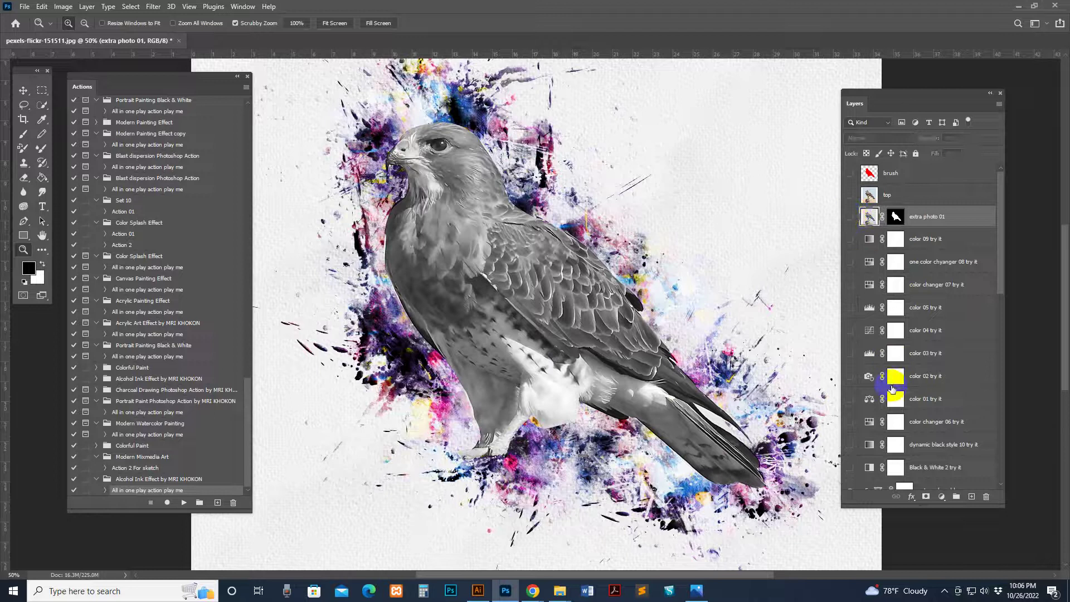
Step: Hide and show the "photo stock 01" layer twice to compare how it affects the hawk's feather detail
scroll(892, 389, "down", 3)
scroll(892, 389, "down", 2)
left_click(869, 342)
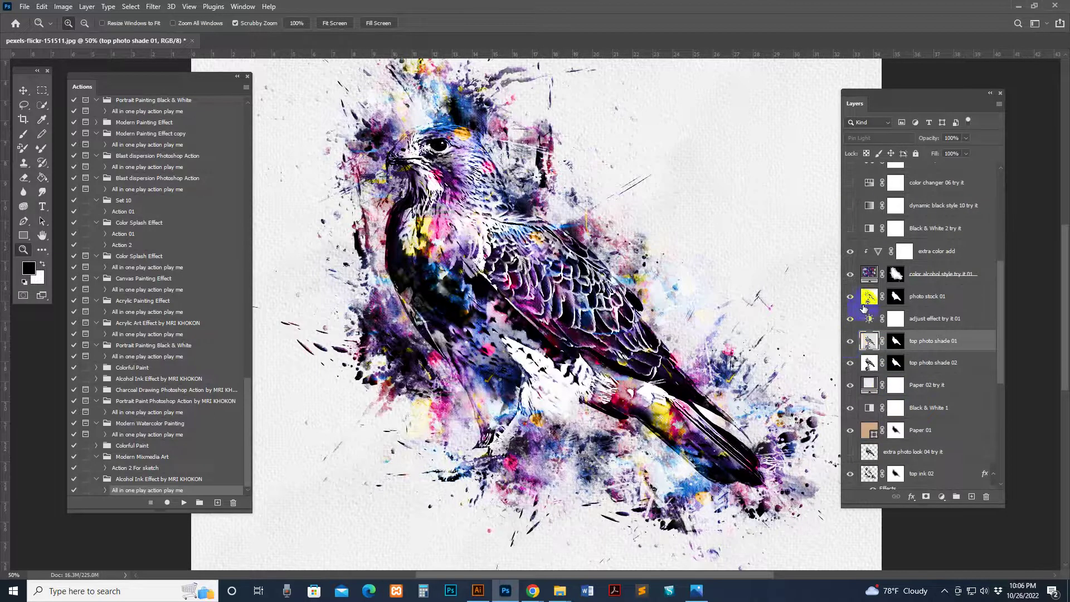
left_click(870, 296)
left_click(850, 297)
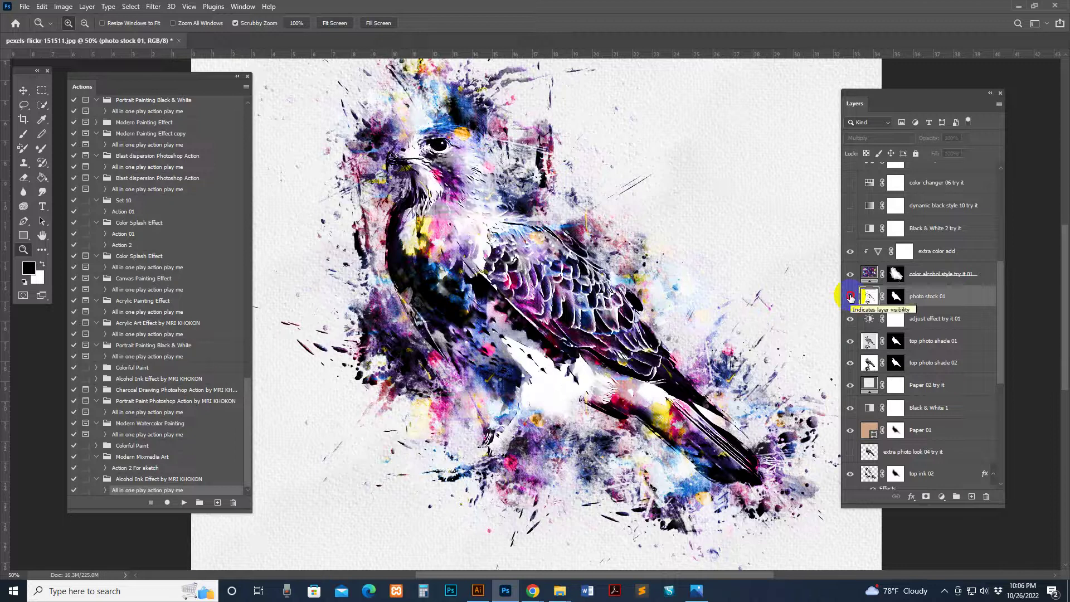
left_click(849, 297)
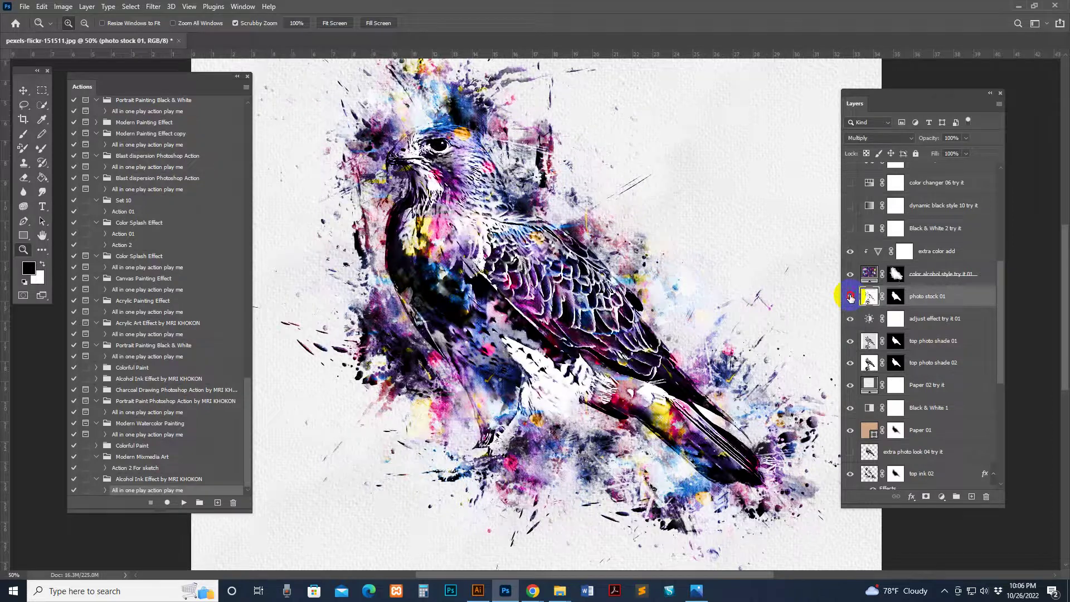
left_click(850, 297)
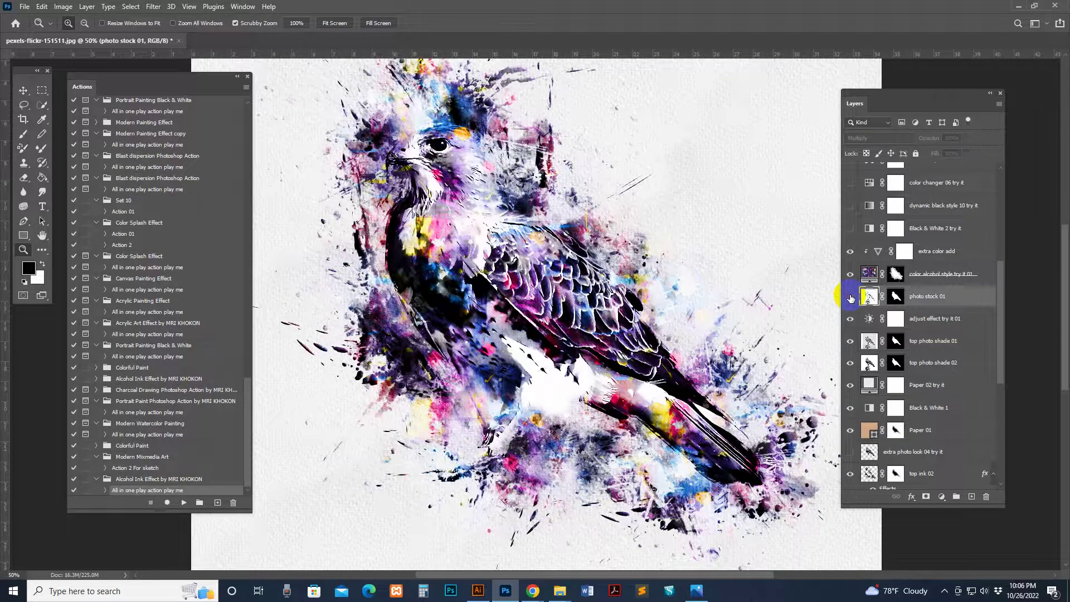
left_click(850, 297)
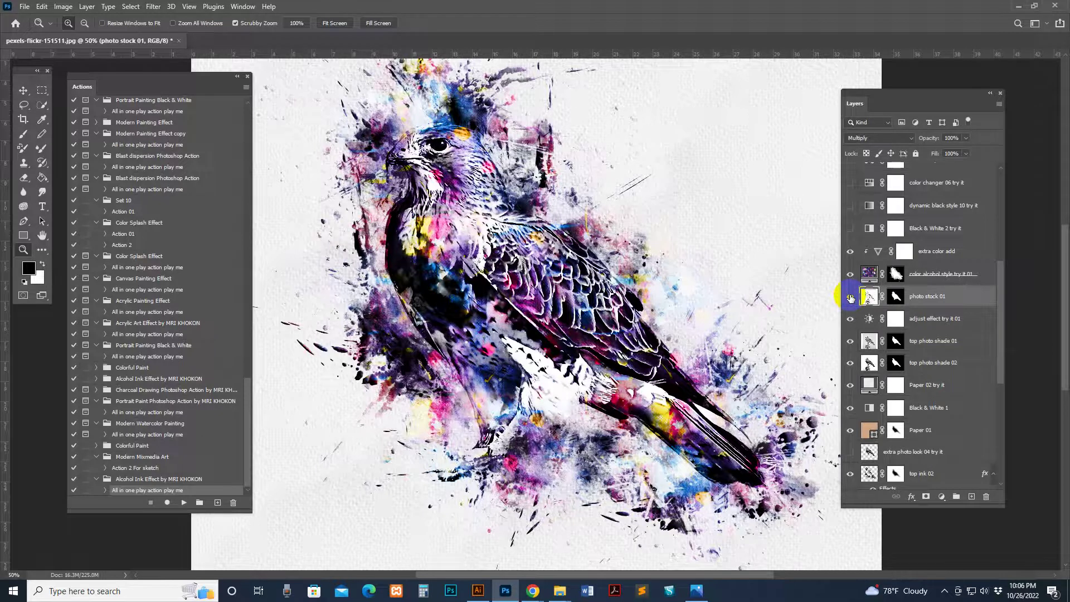
Step: Hide the four lowest layers: "paper 03 try it", "backgorund 01", "Color Balance 1 copy" and "Background"
scroll(967, 391, "down", 6)
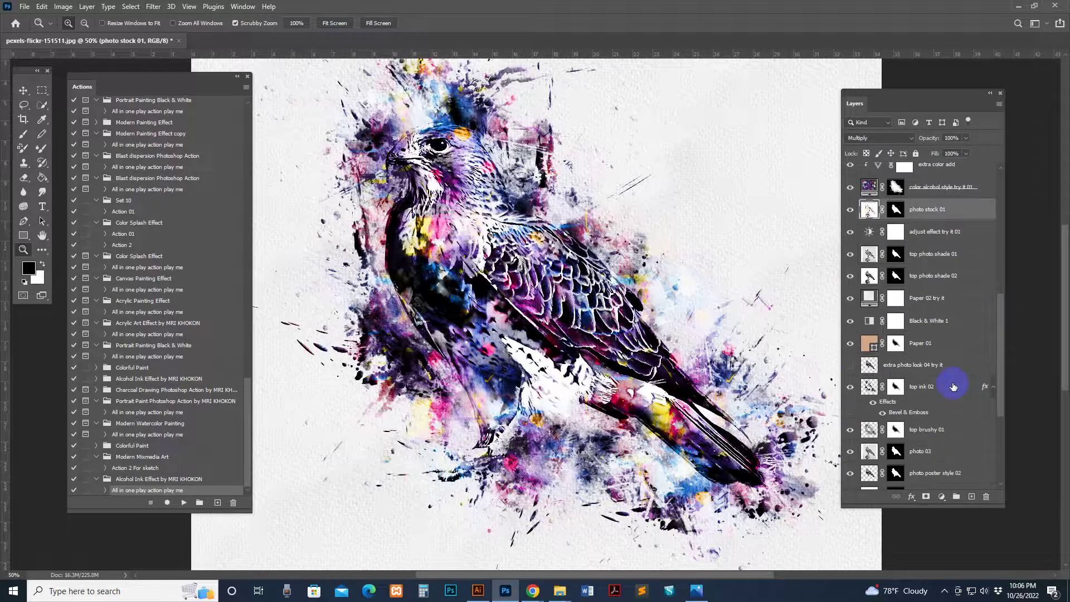
scroll(924, 366, "down", 3)
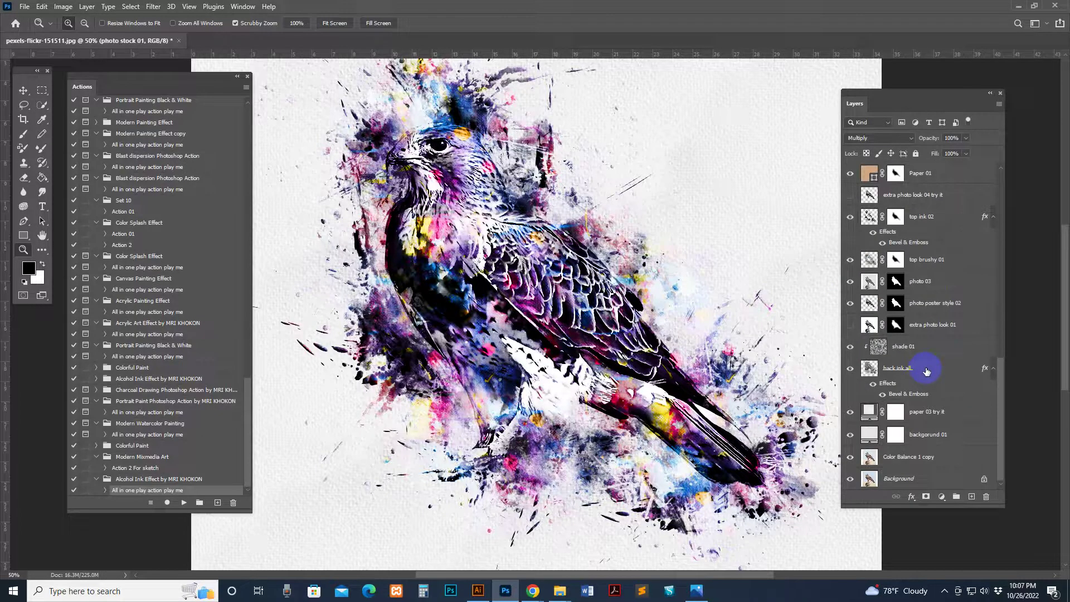
left_click(858, 415)
left_click(849, 412)
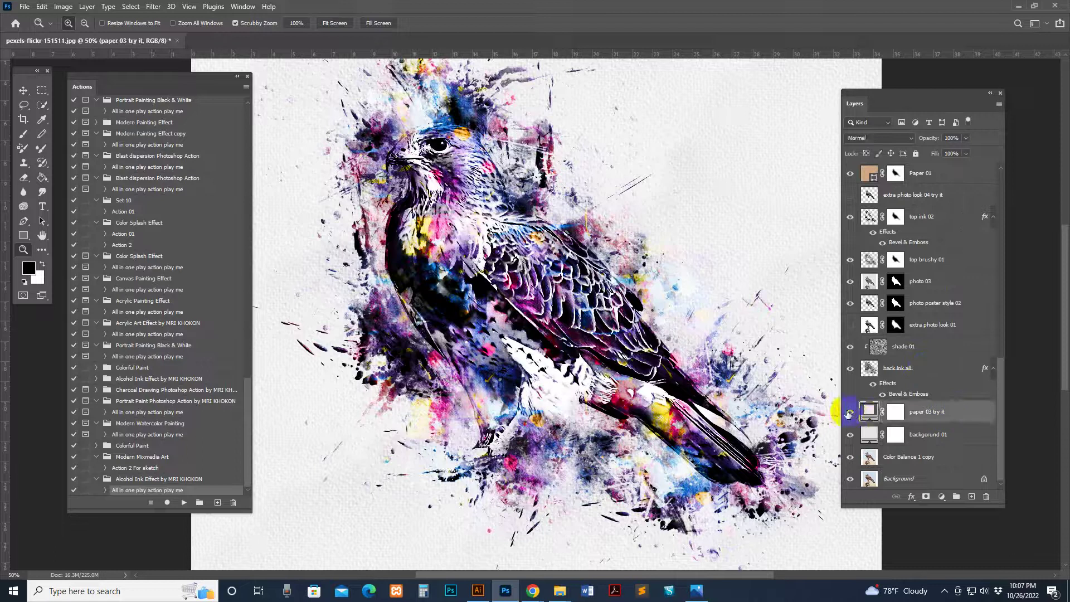
left_click(849, 434)
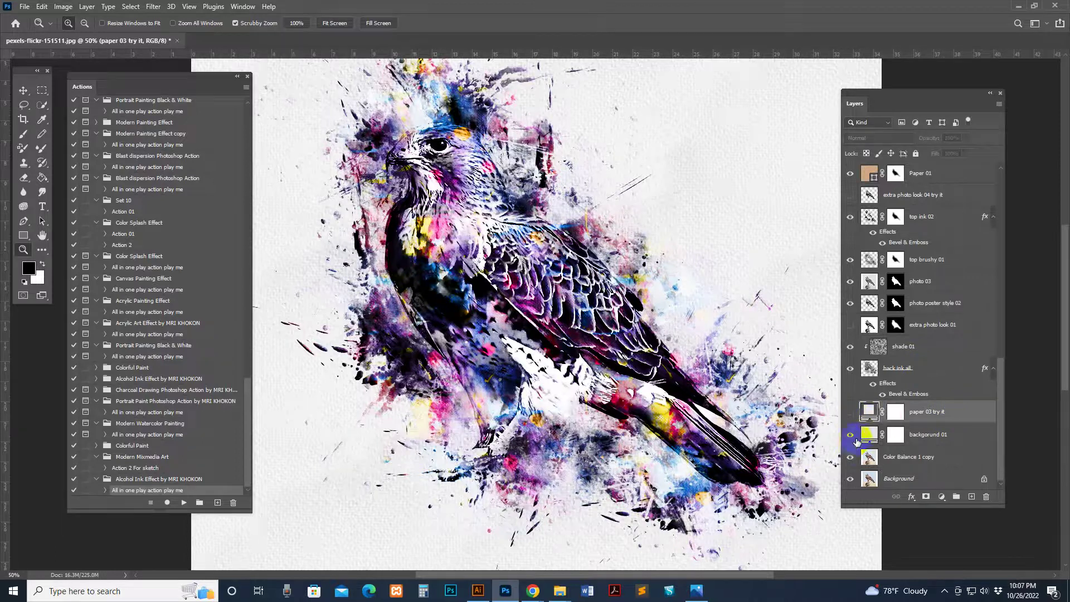
left_click(850, 456)
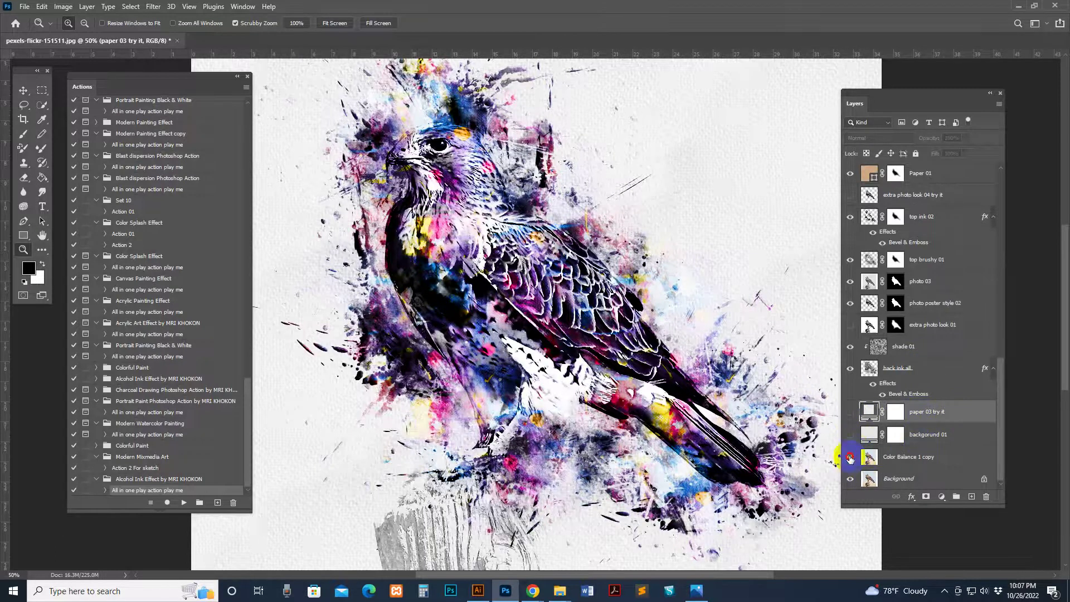
left_click(850, 478)
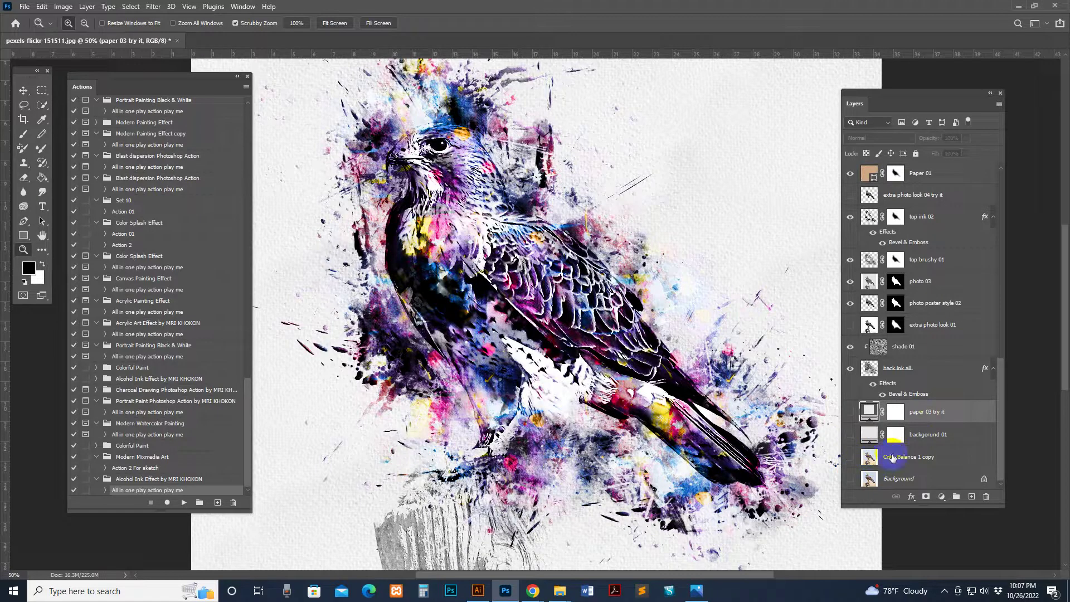
Step: Hide the "Paper 01" and "Paper 02 try it" layers to leave the hawk artwork on a transparent background
scroll(894, 296, "up", 2)
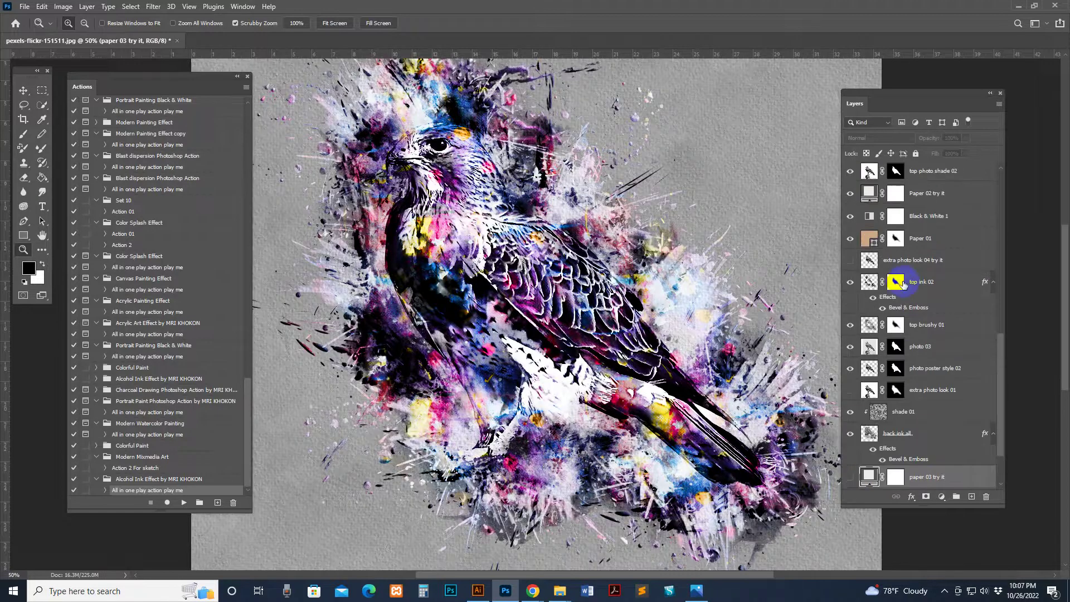
left_click(881, 239)
left_click(850, 239)
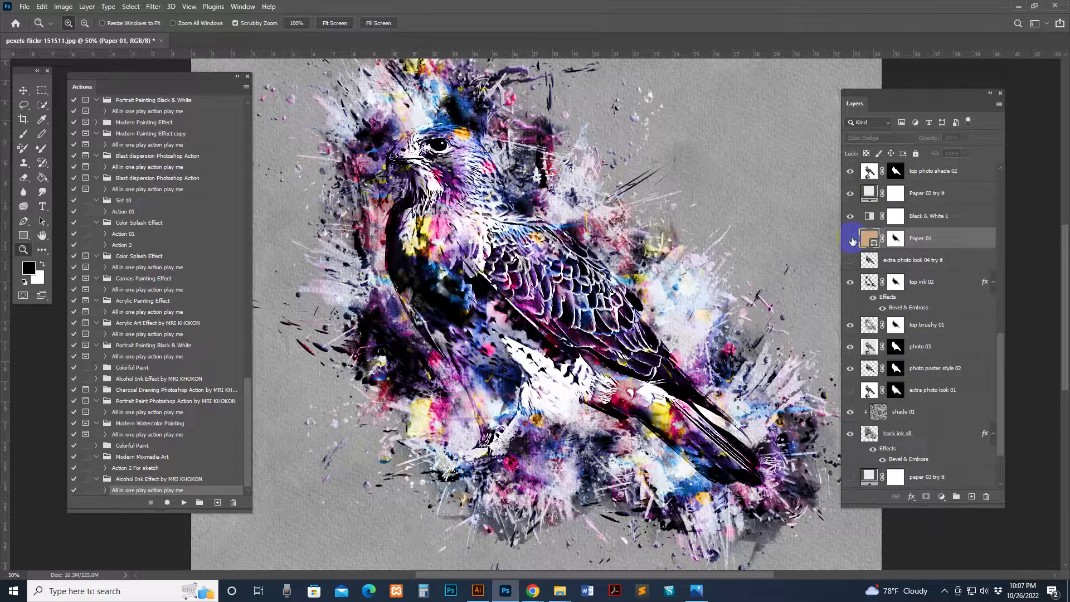
scroll(918, 229, "up", 3)
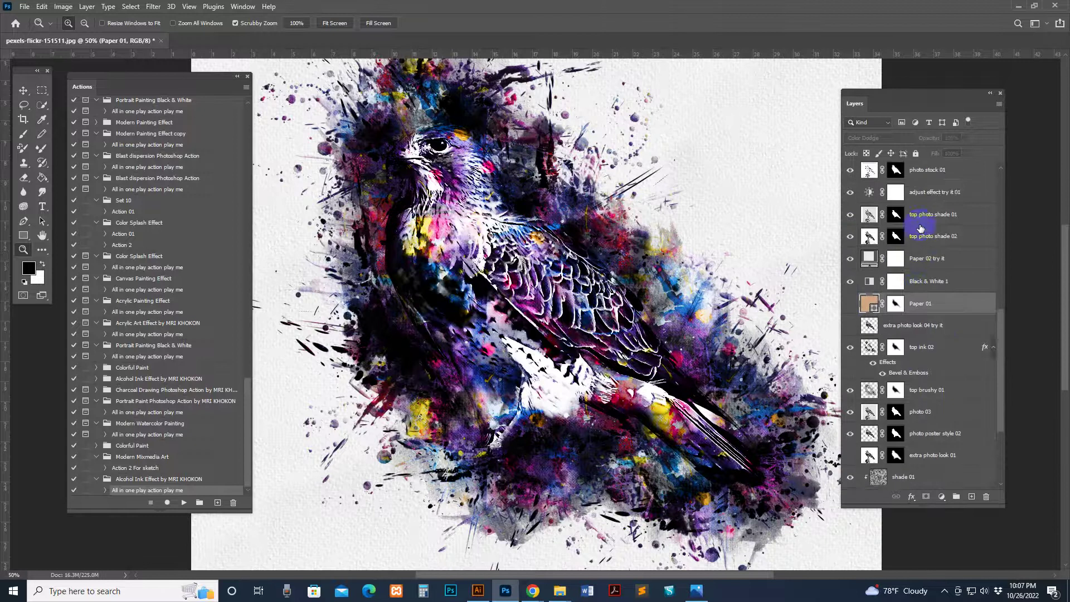
scroll(908, 231, "up", 3)
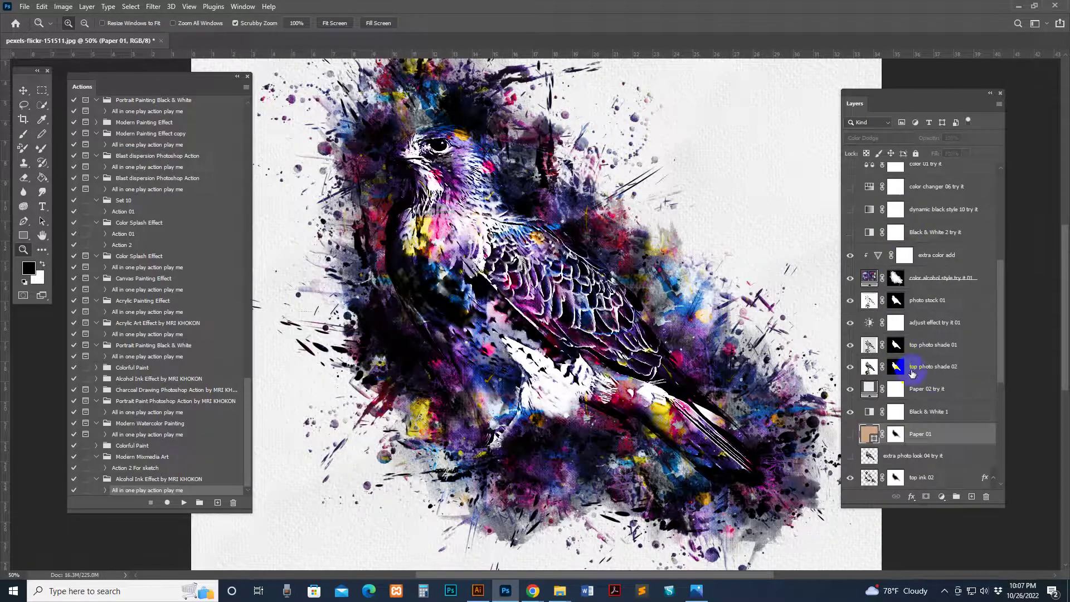
scroll(922, 357, "down", 3)
left_click(936, 330)
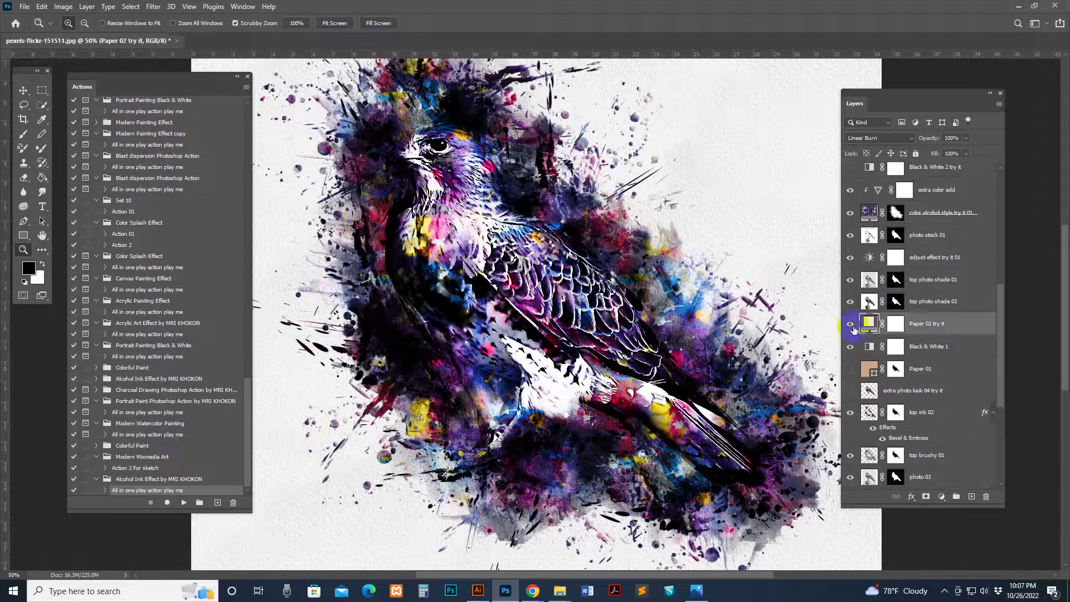
left_click(850, 324)
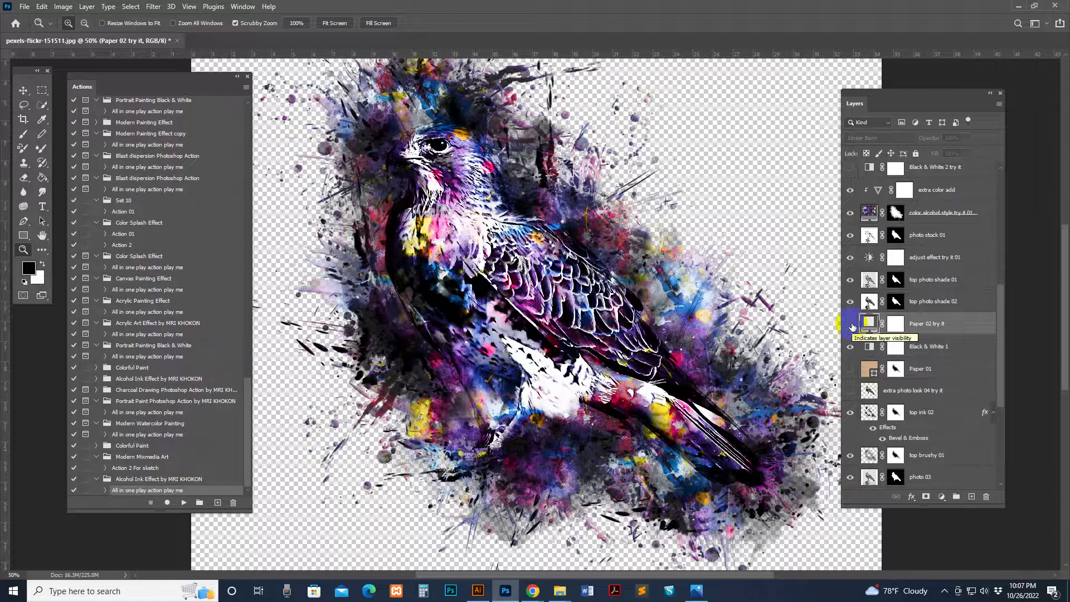
Step: Inspect the ink splatter on transparency up close and show and hide "dynamic black style 10 try it" to preview its monochrome look
left_click_drag(578, 251, 549, 179)
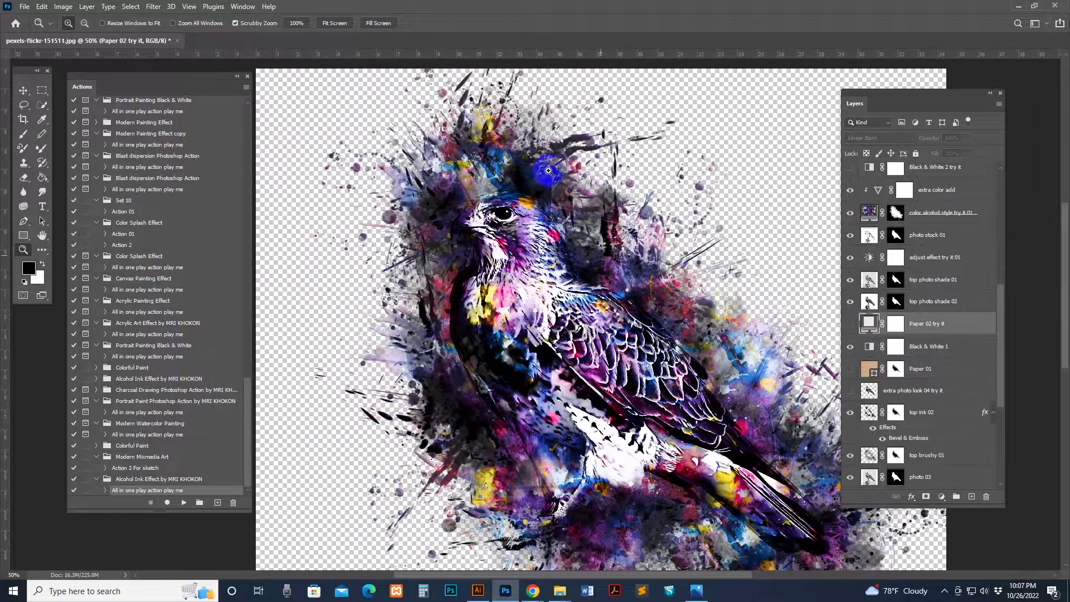
left_click_drag(759, 167, 714, 136)
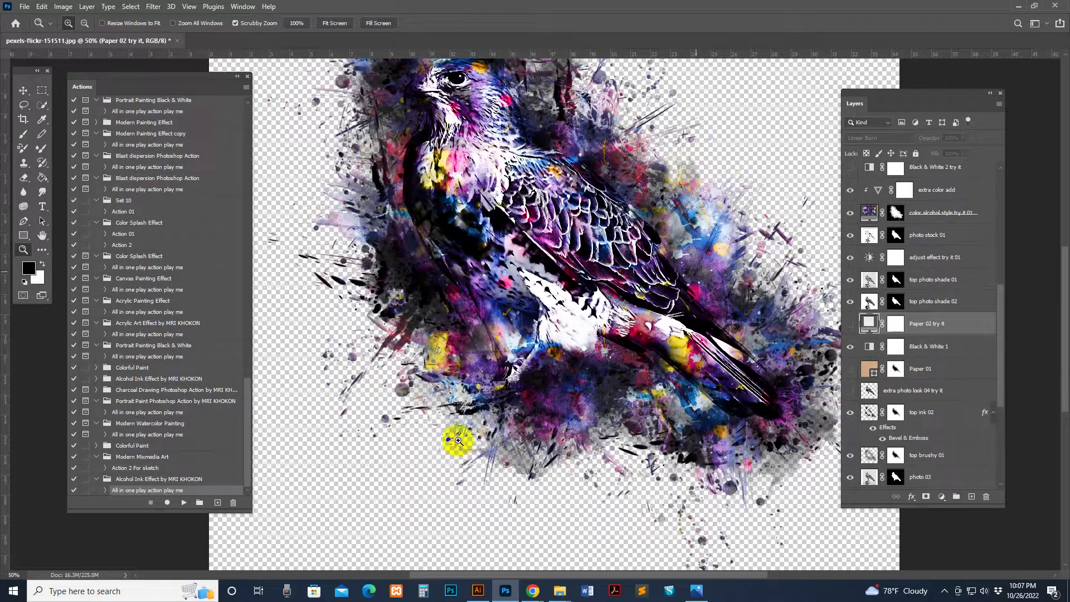
left_click(429, 441)
left_click(470, 329)
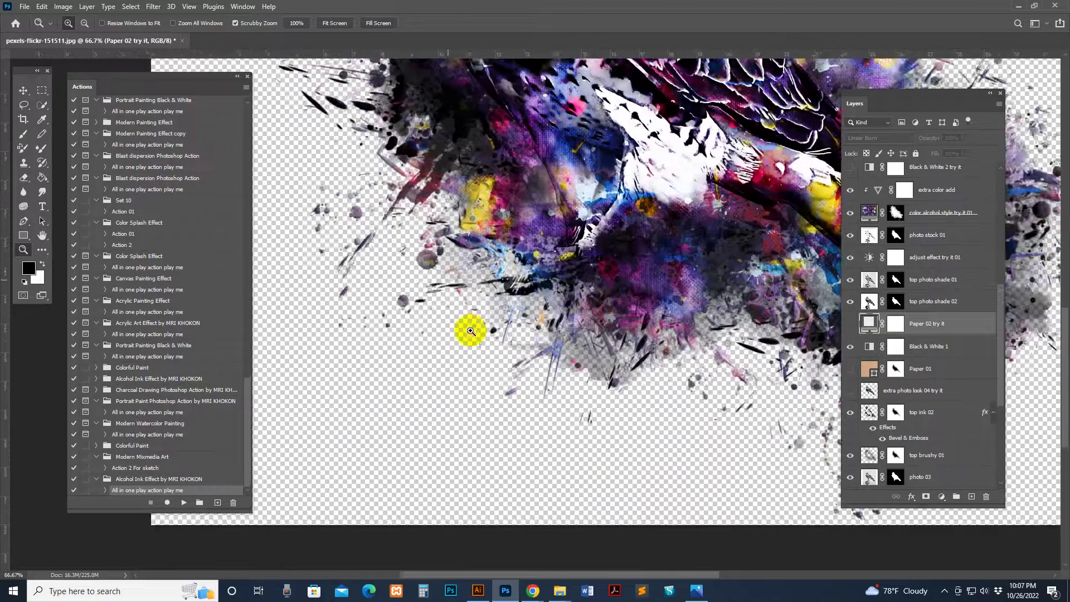
left_click(662, 230, "alt")
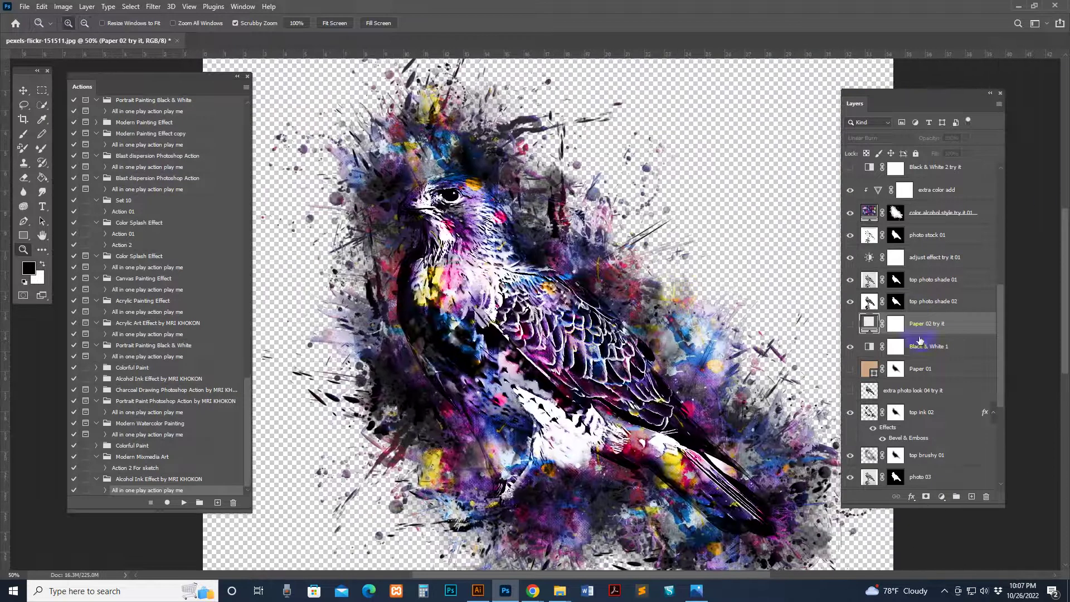
scroll(963, 342, "up", 4)
left_click(850, 340)
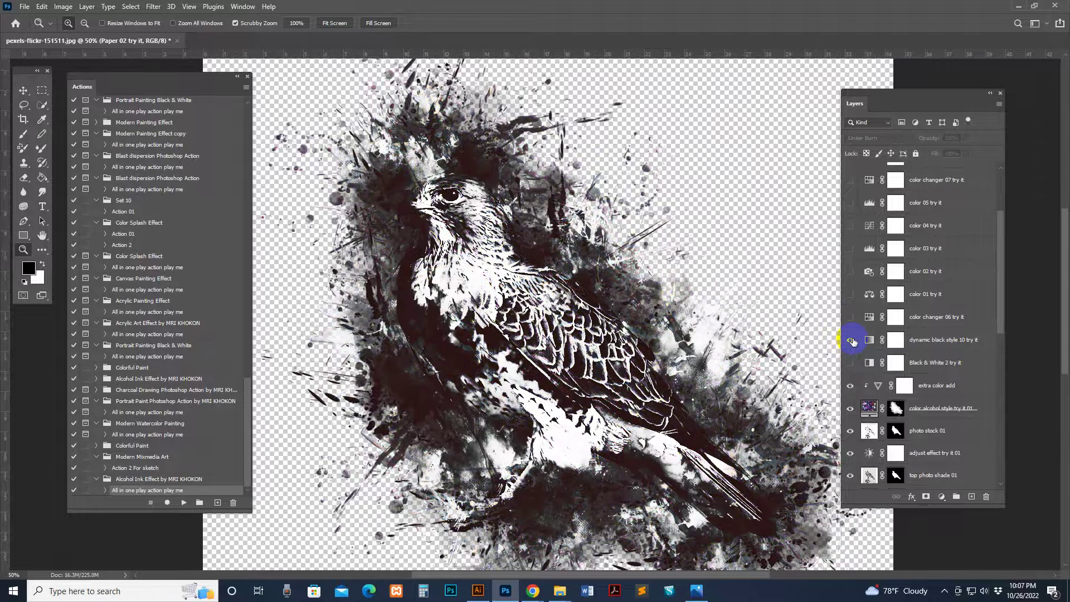
left_click(856, 337)
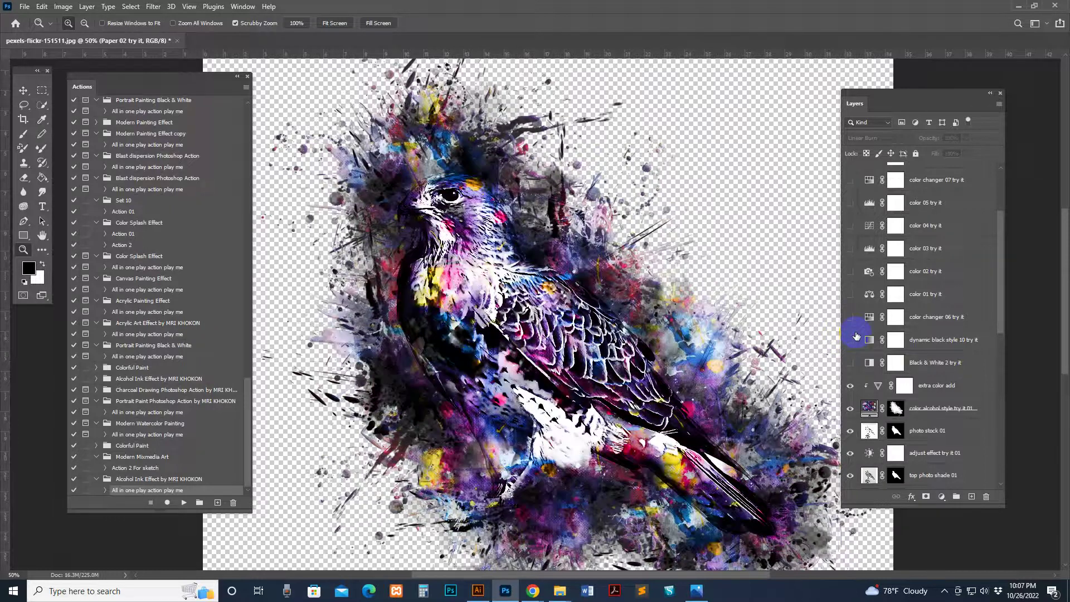